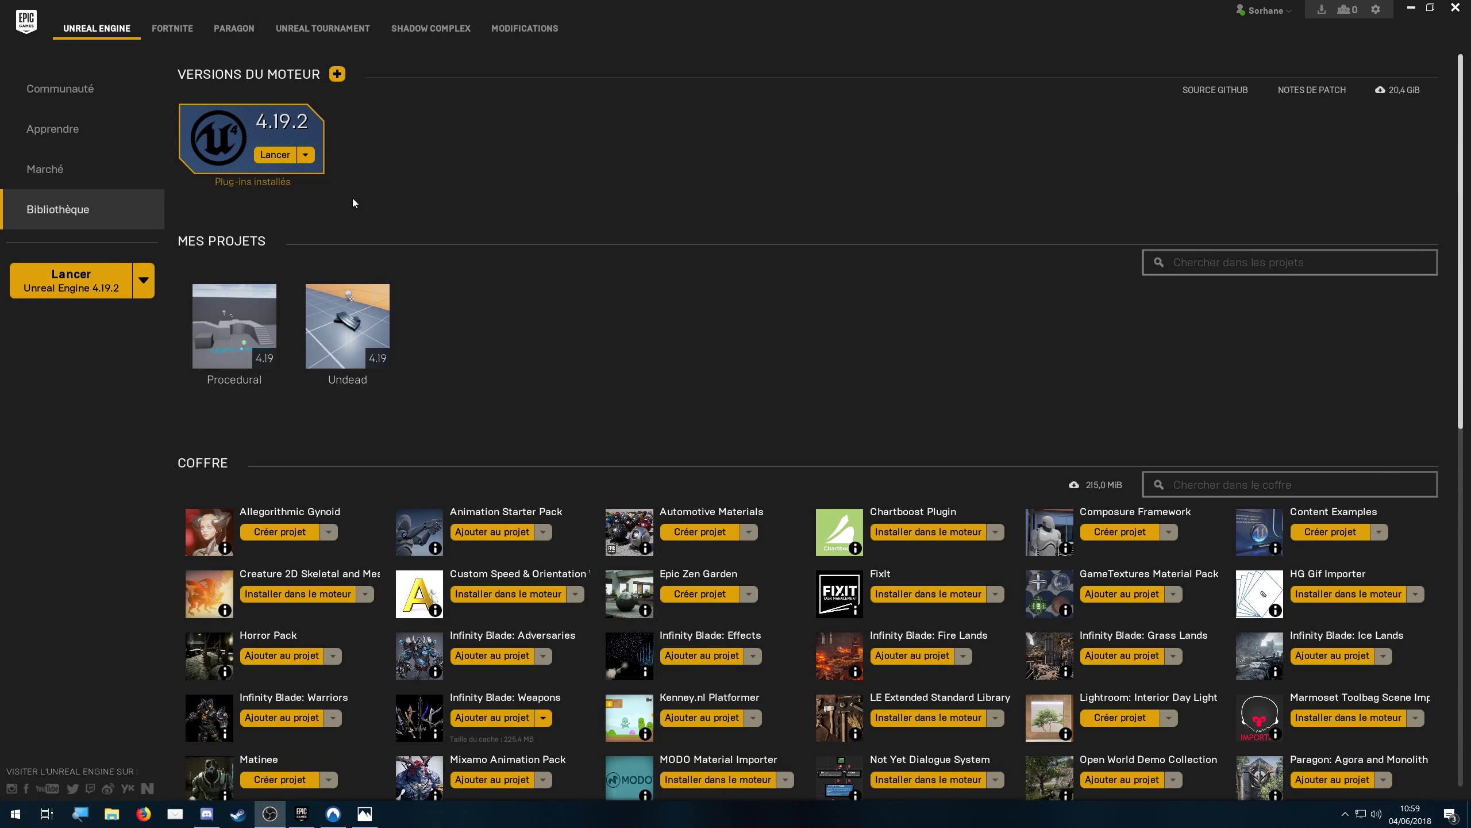
Step: Launch Unreal Engine 4.19.2 from the Epic Games Launcher library
click(276, 163)
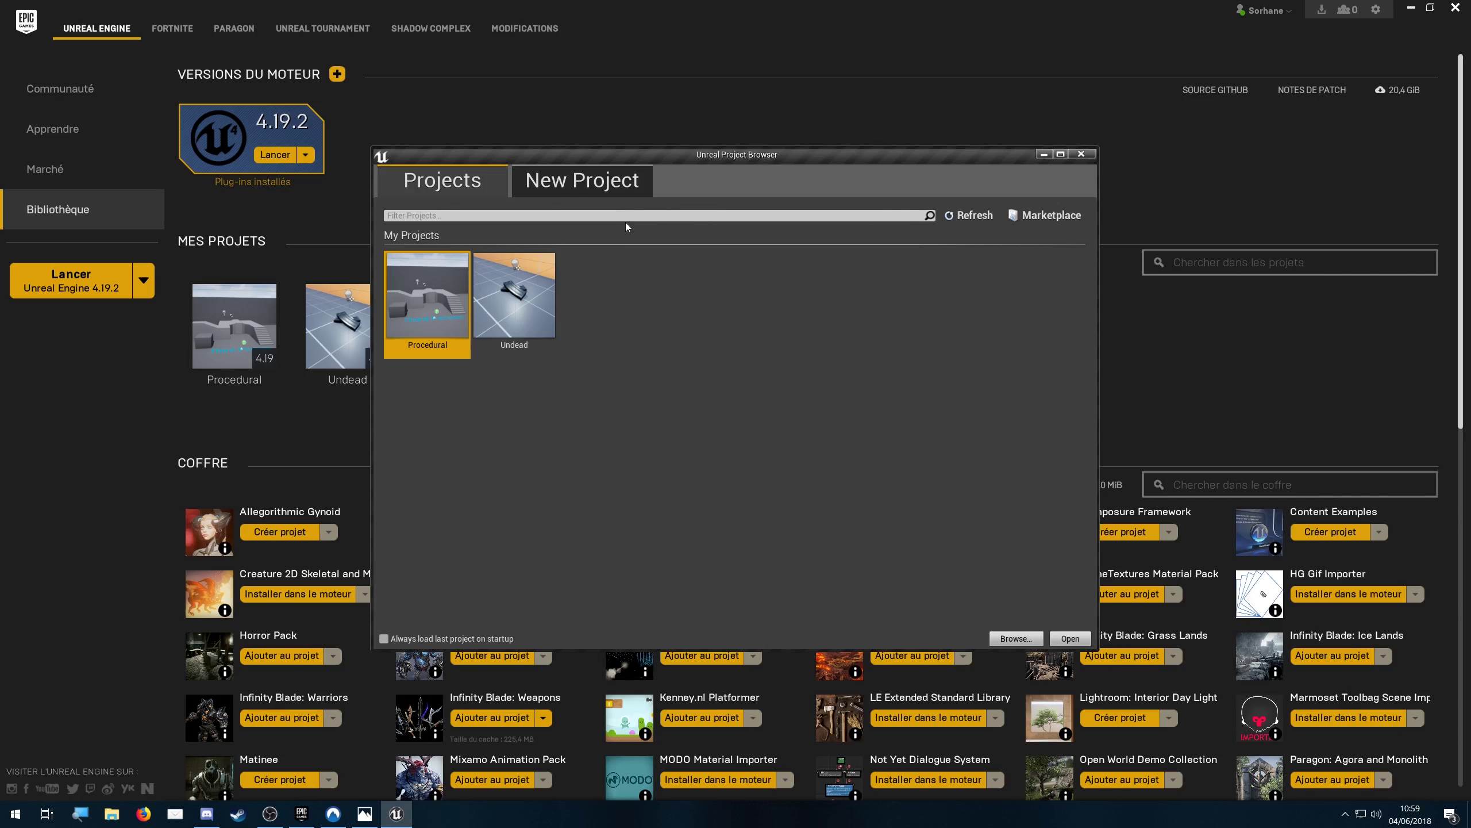
Step: Create a new Blueprint Third Person project named Arme
click(614, 182)
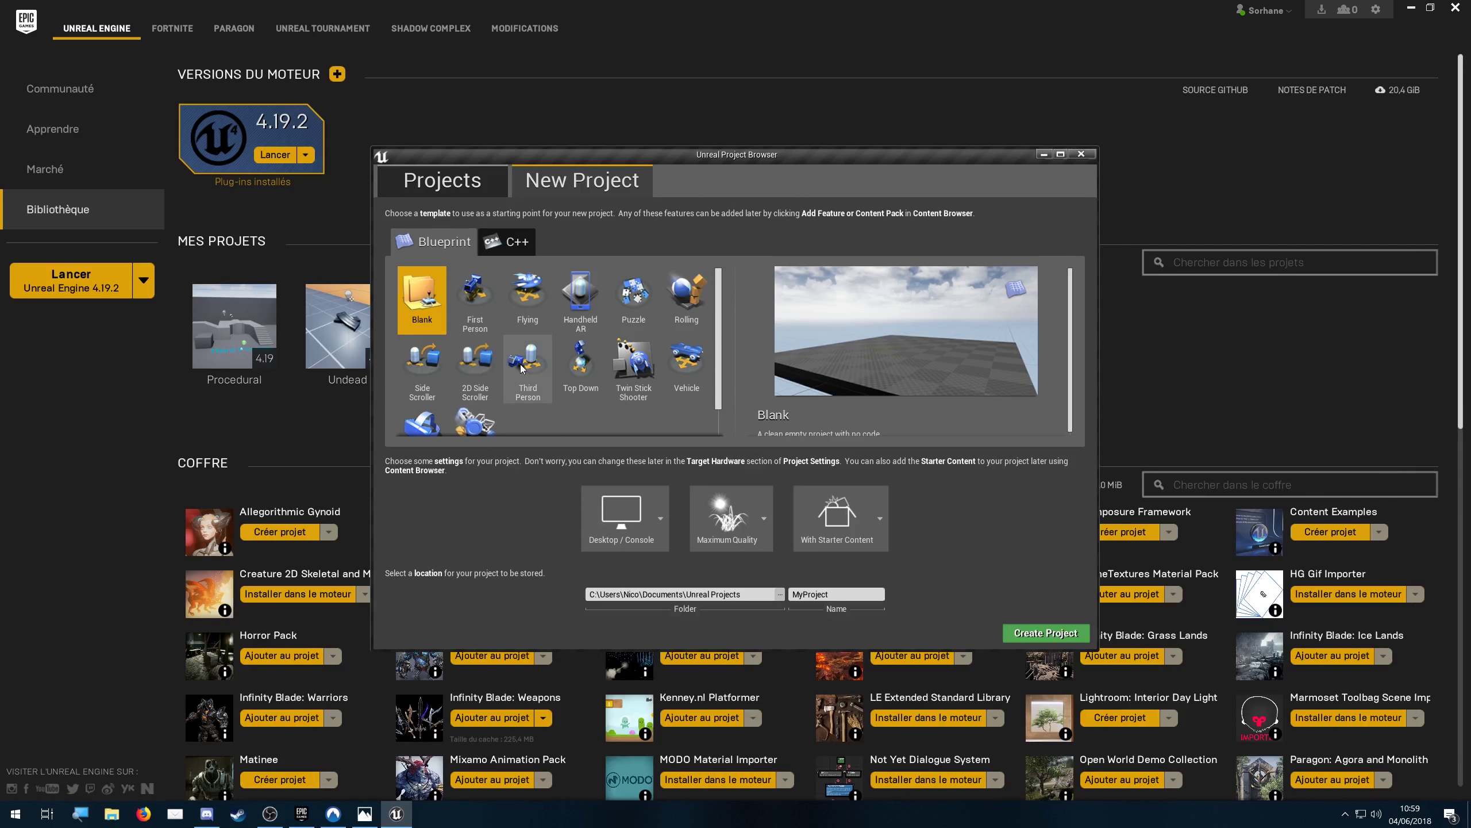
scroll(529, 377, down, 1)
click(530, 336)
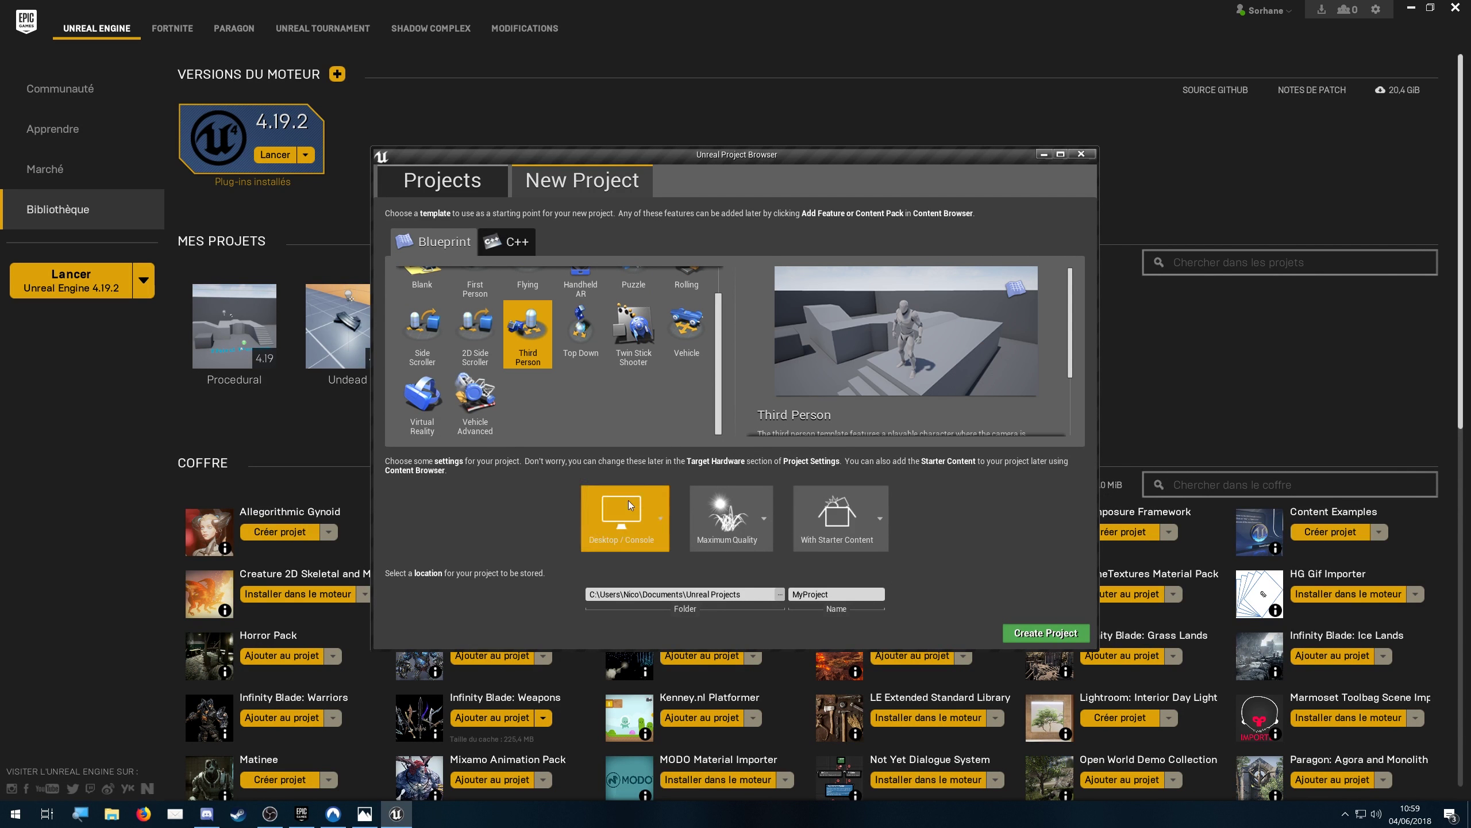
double_click(862, 595)
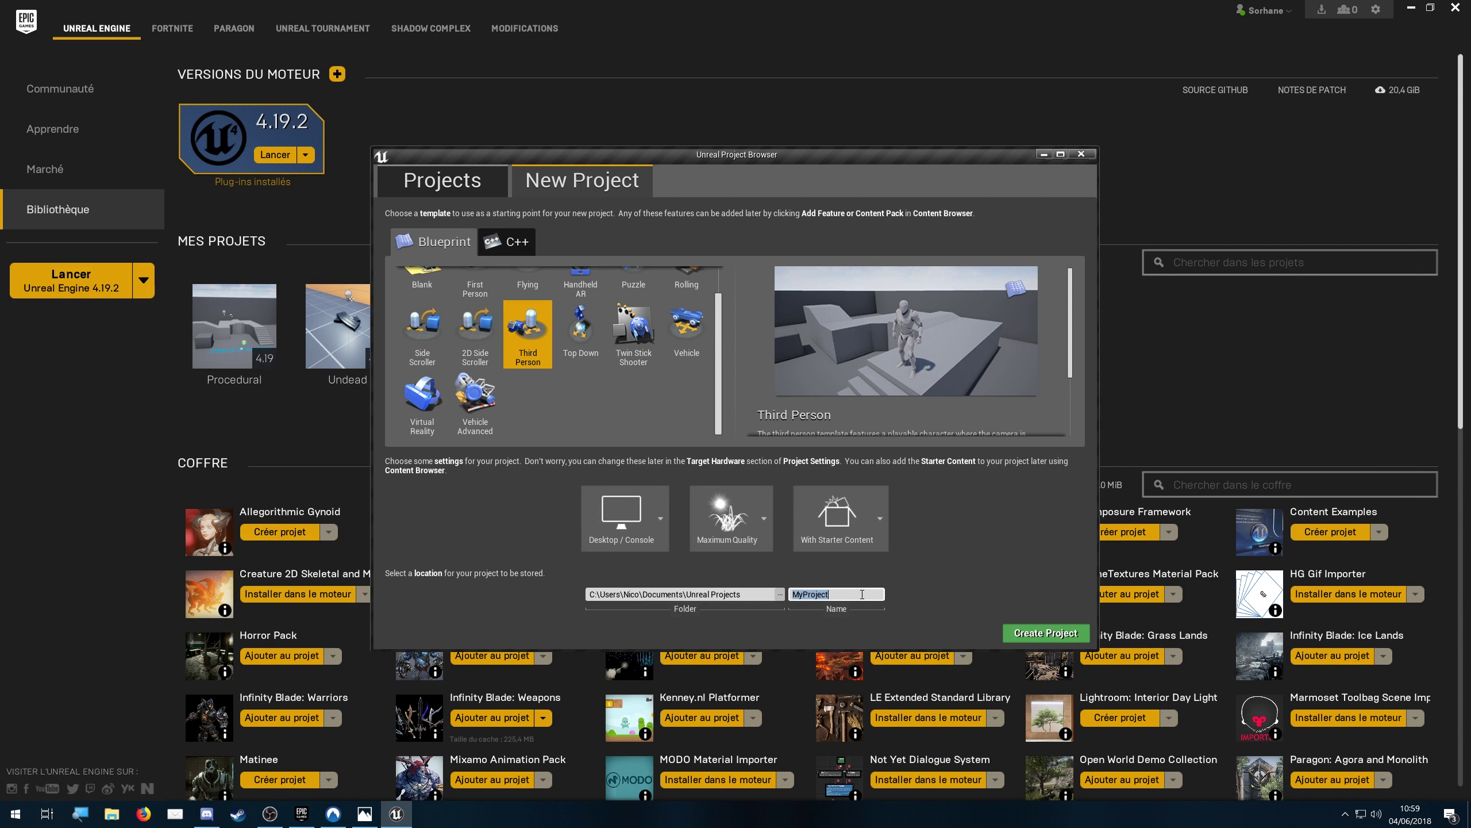
text(Arme)
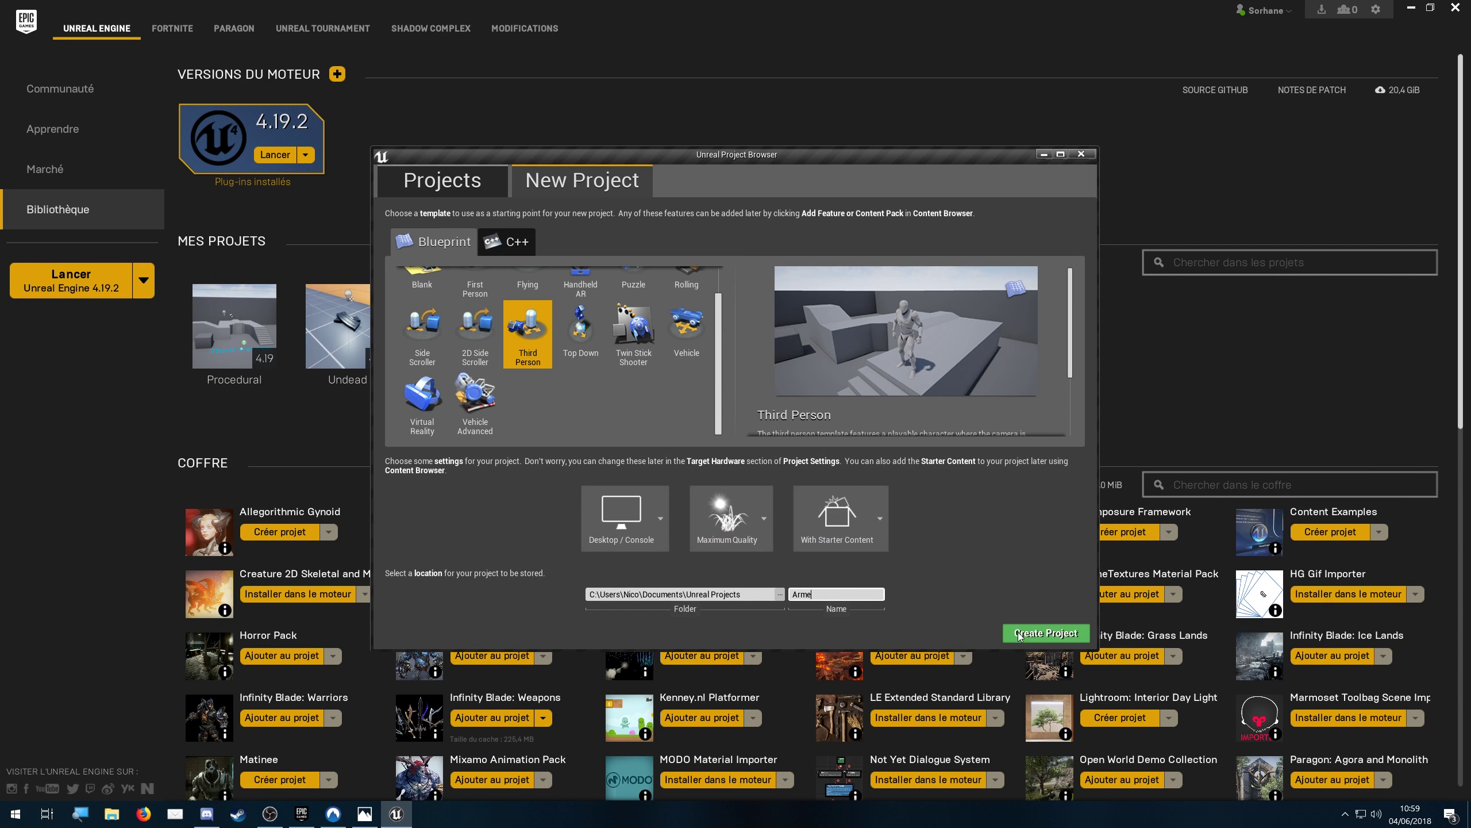
click(1045, 633)
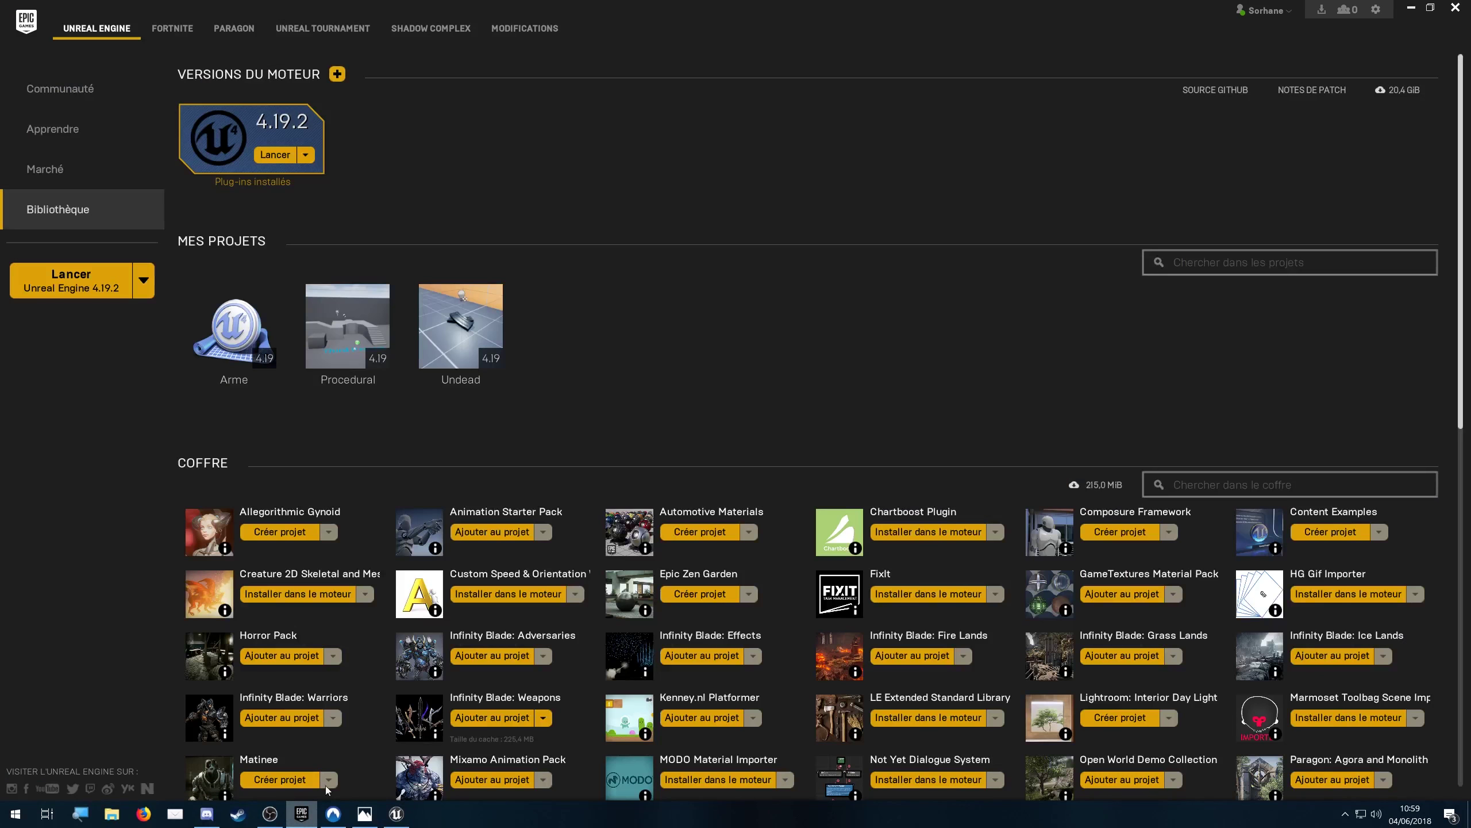
Step: Browse the Vault to the Infinity Blade: Weapons pack and view its preview images
scroll(753, 319, down, 5)
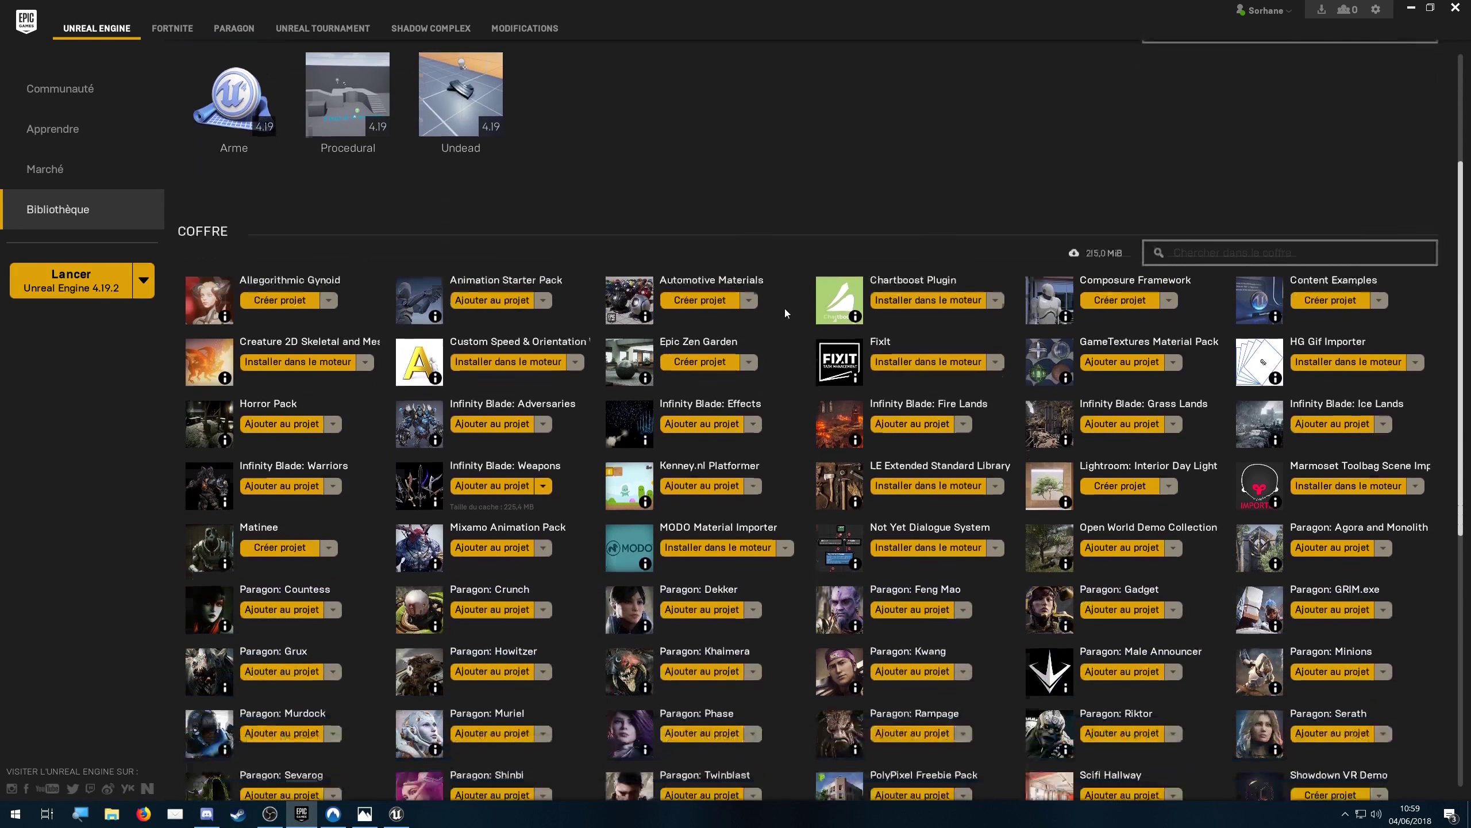
scroll(805, 313, down, 3)
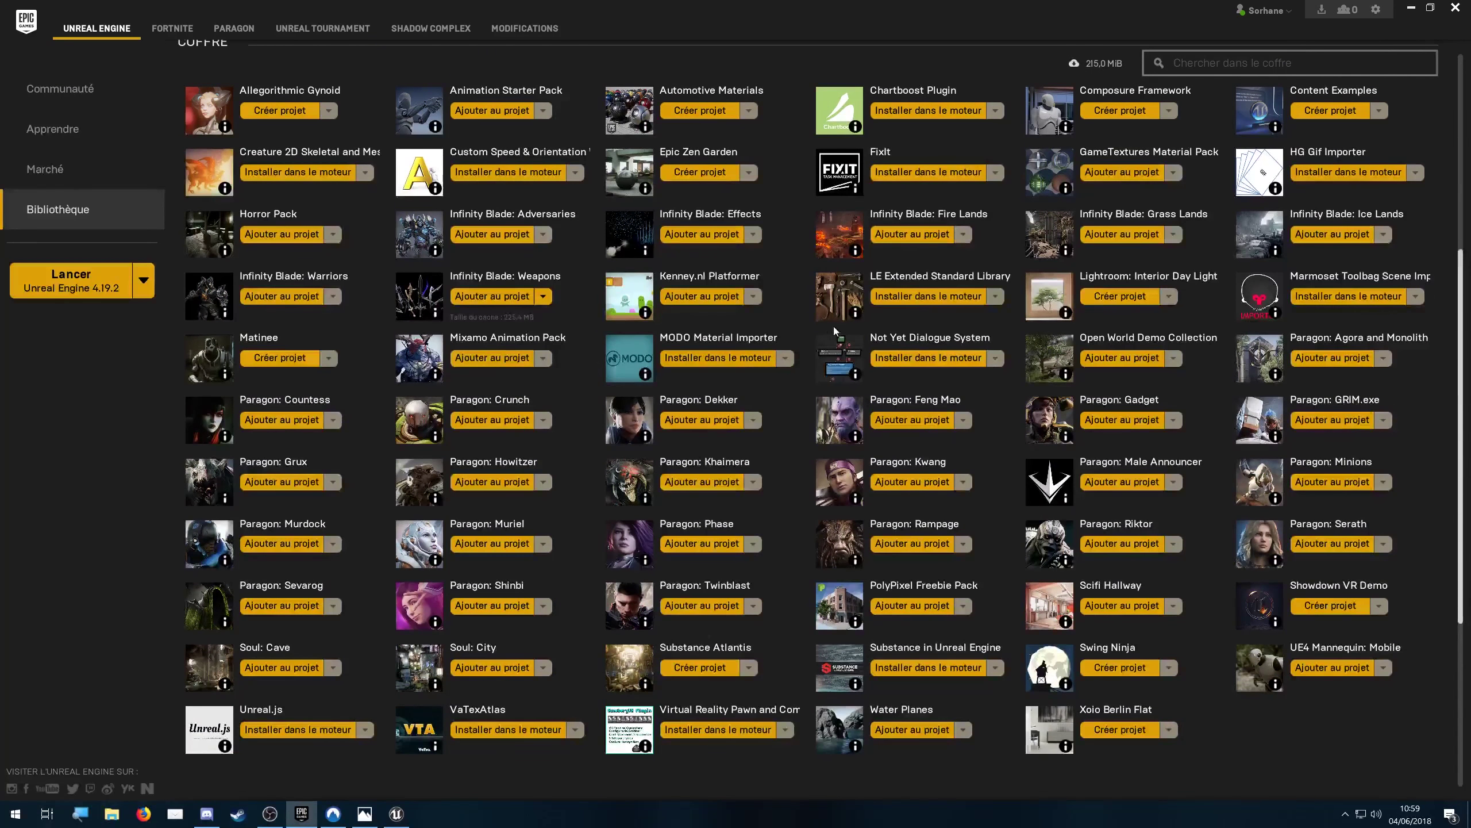
scroll(892, 365, down, 2)
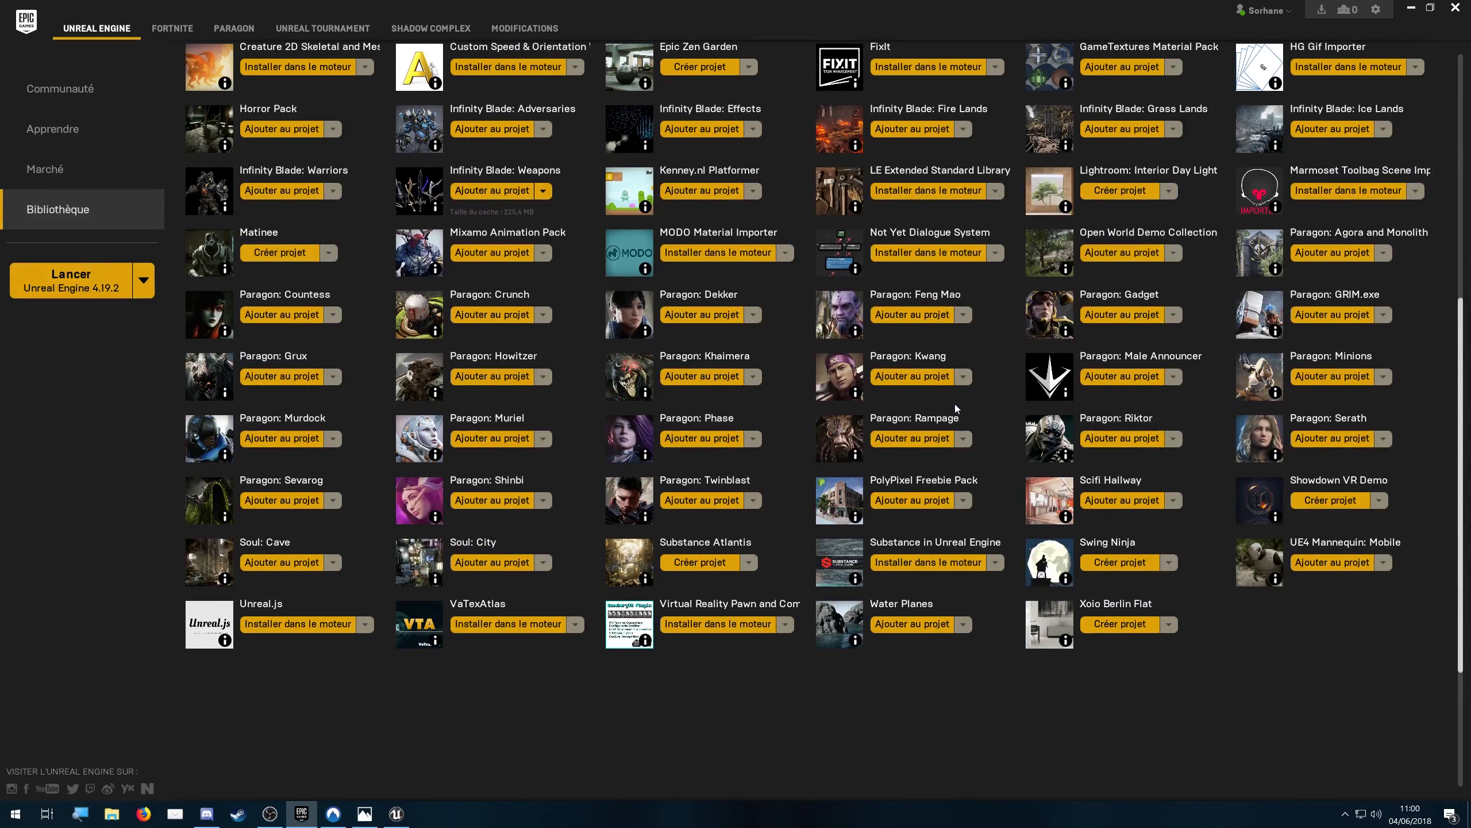
scroll(955, 405, up, 1)
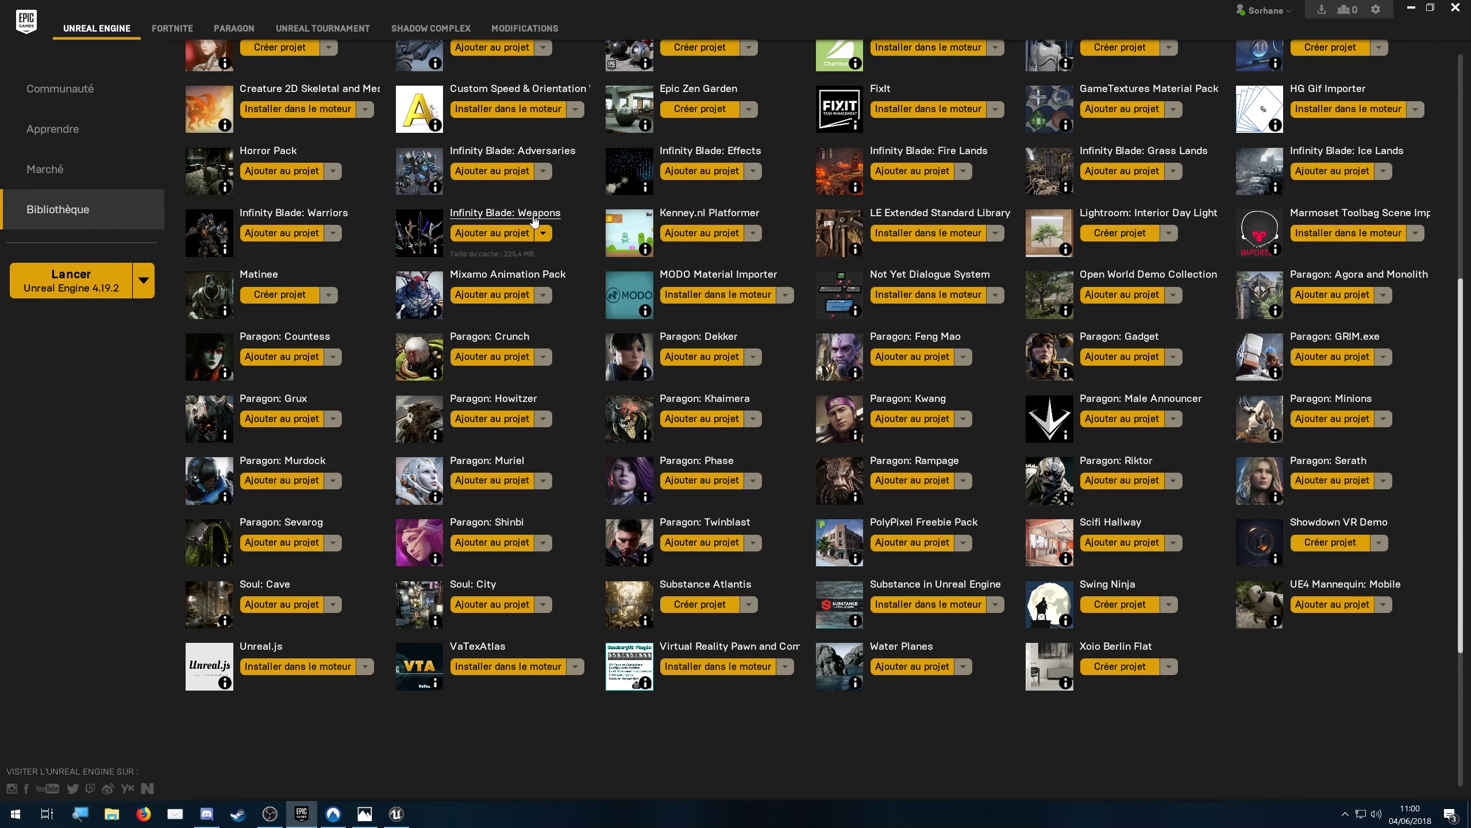
scroll(643, 288, up, 2)
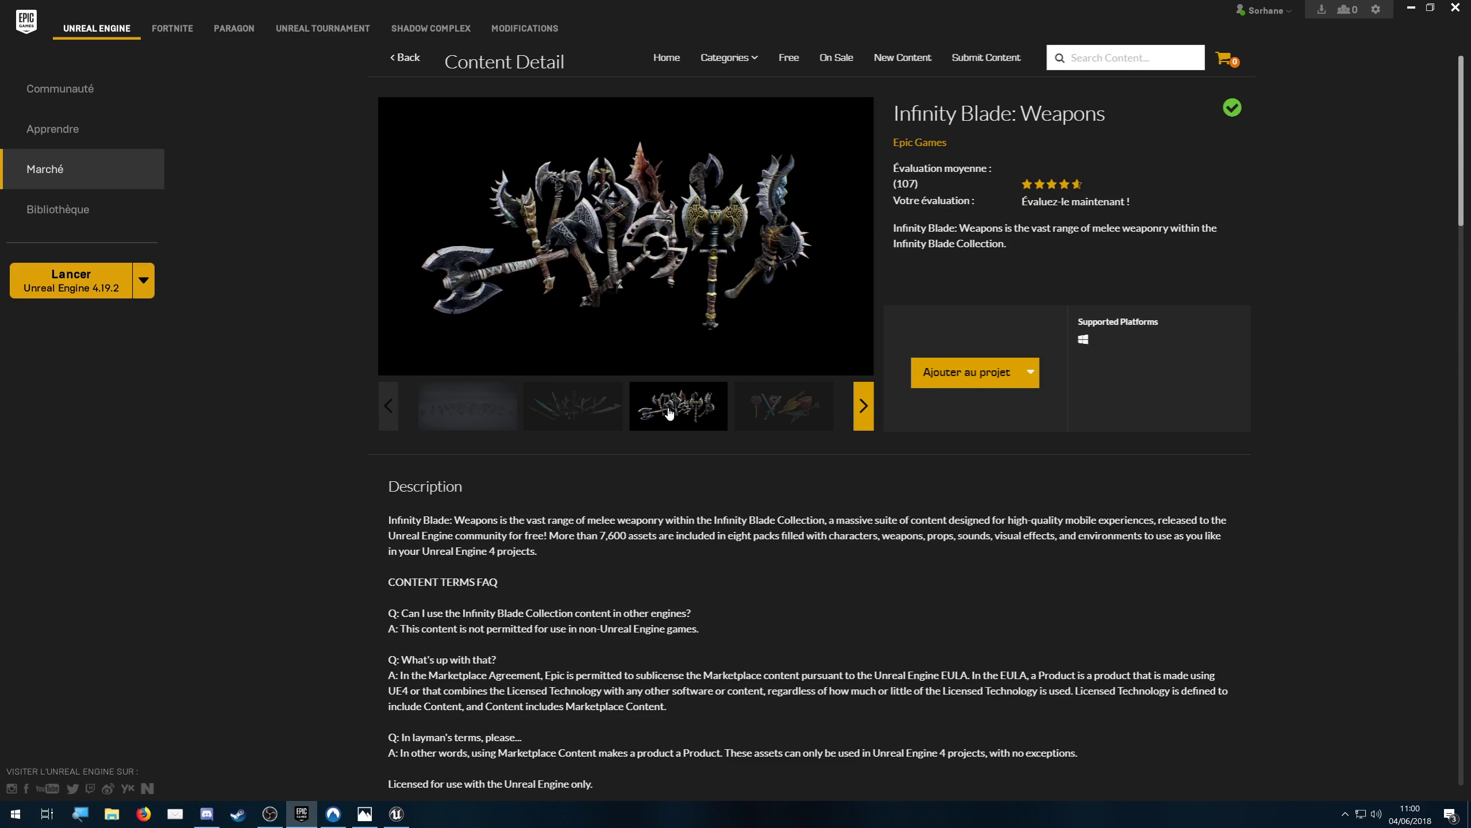
click(786, 416)
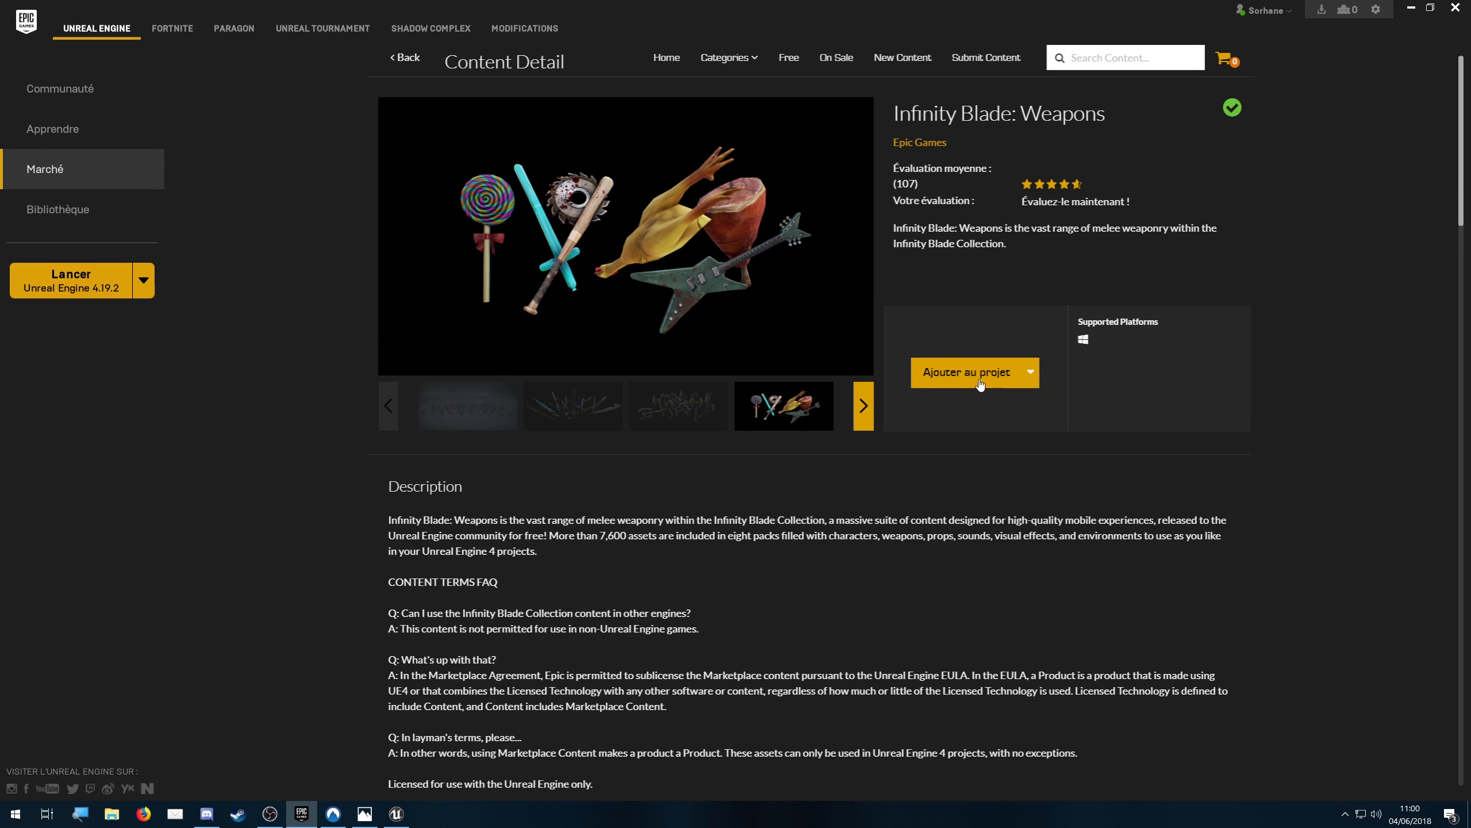
click(125, 203)
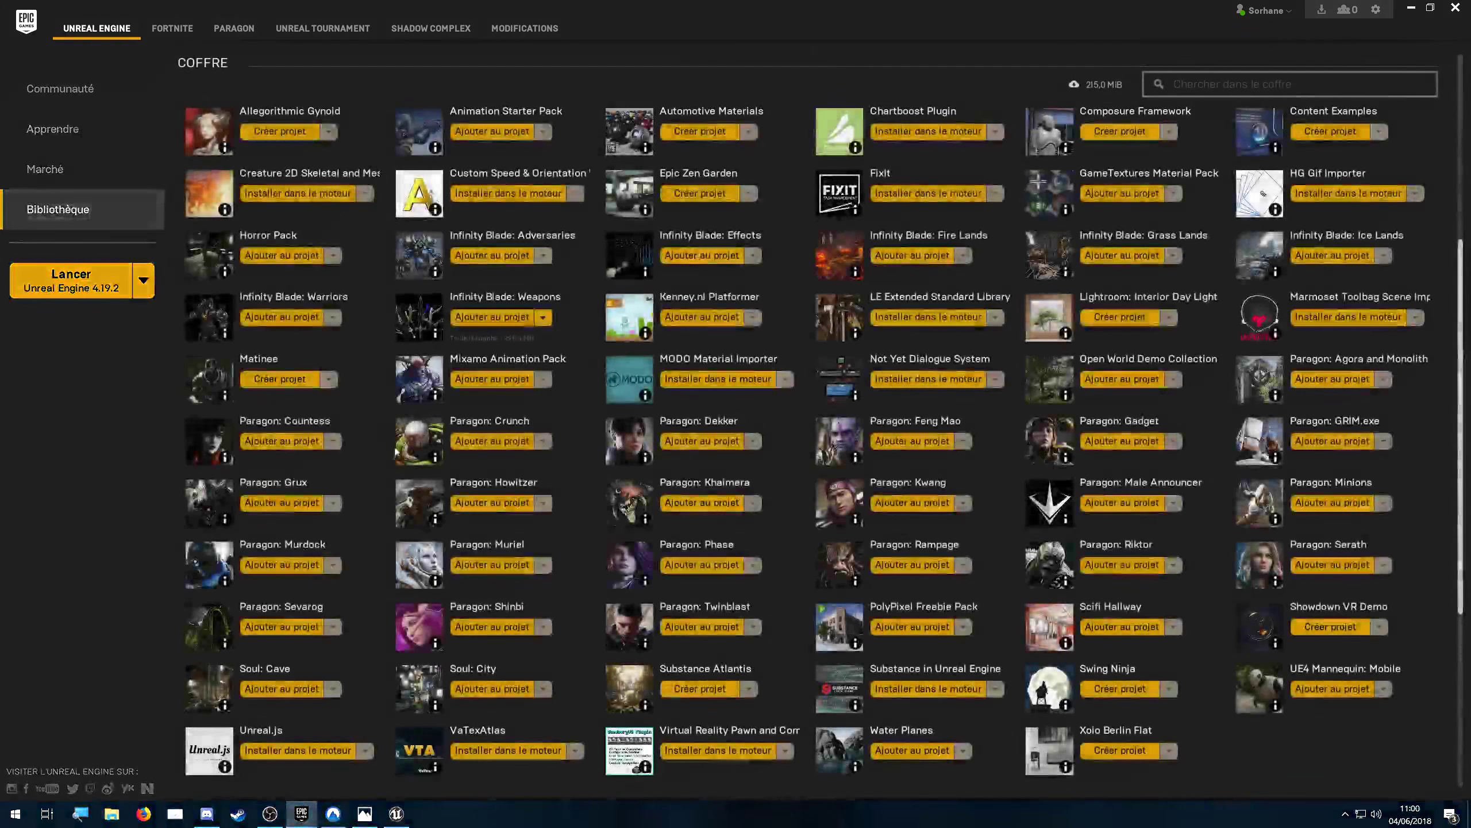
Step: Add Infinity Blade: Weapons to the Arme project and return to the editor
click(502, 317)
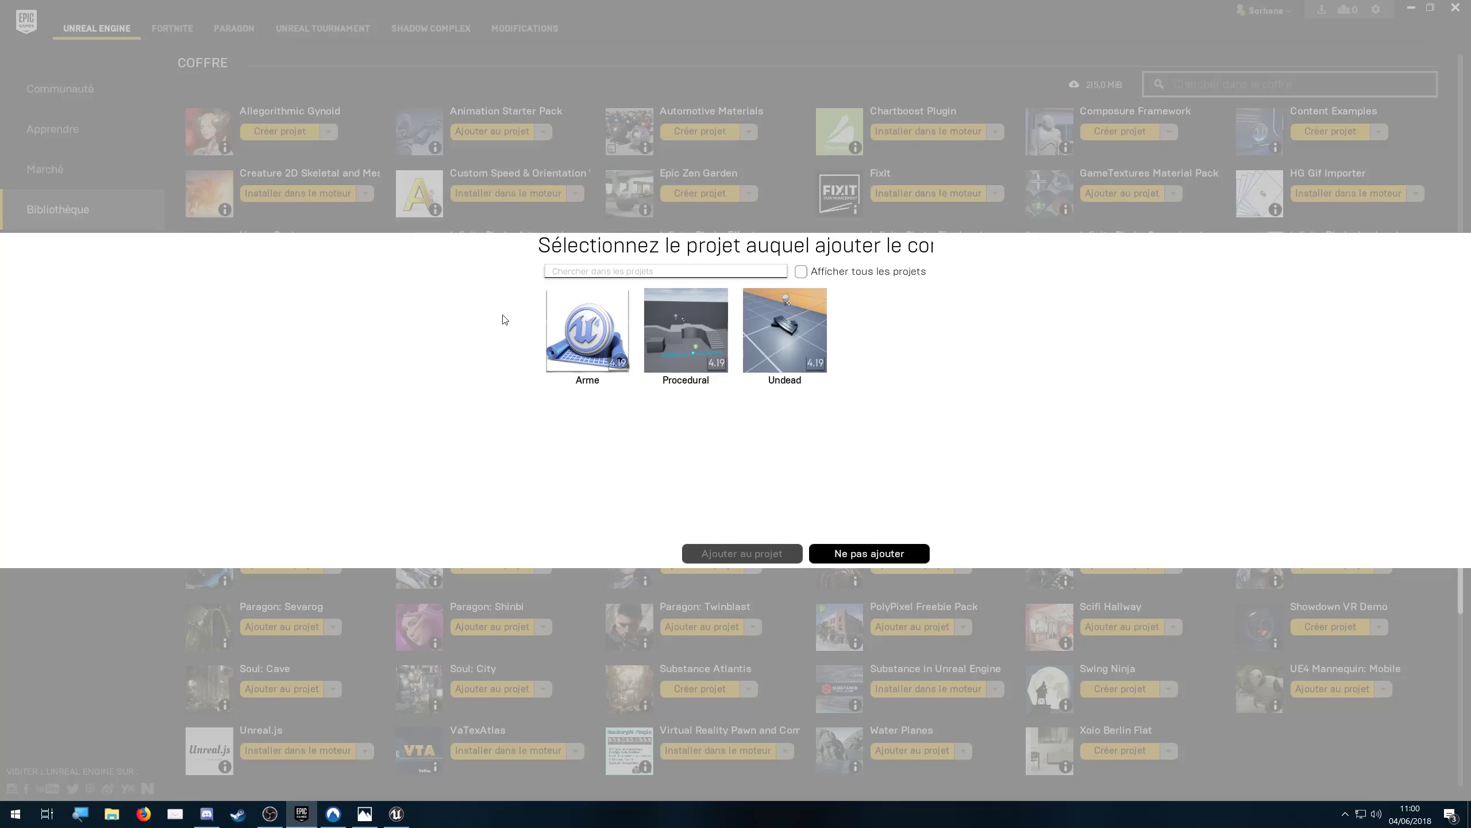
click(590, 320)
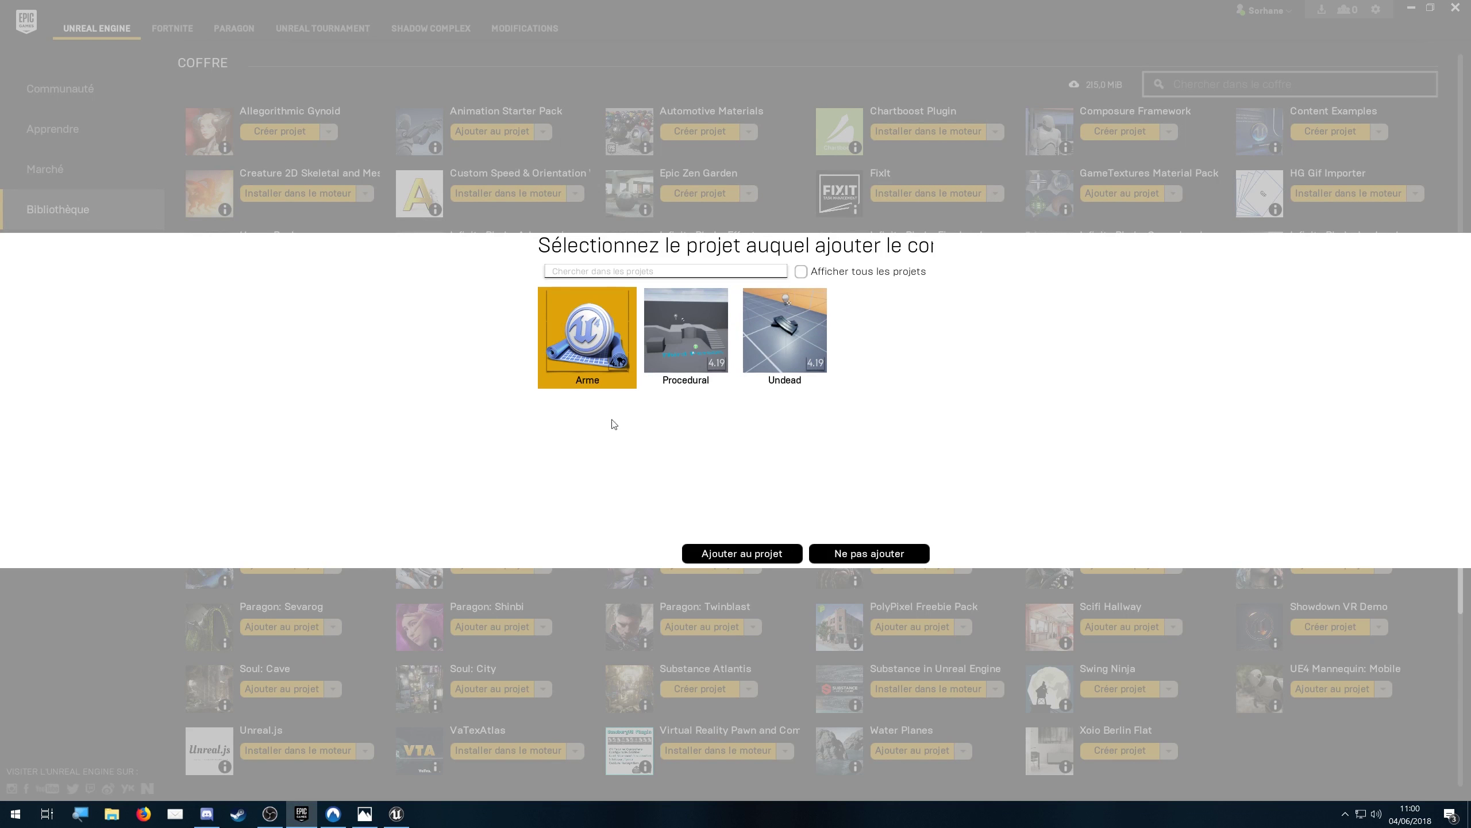
click(736, 555)
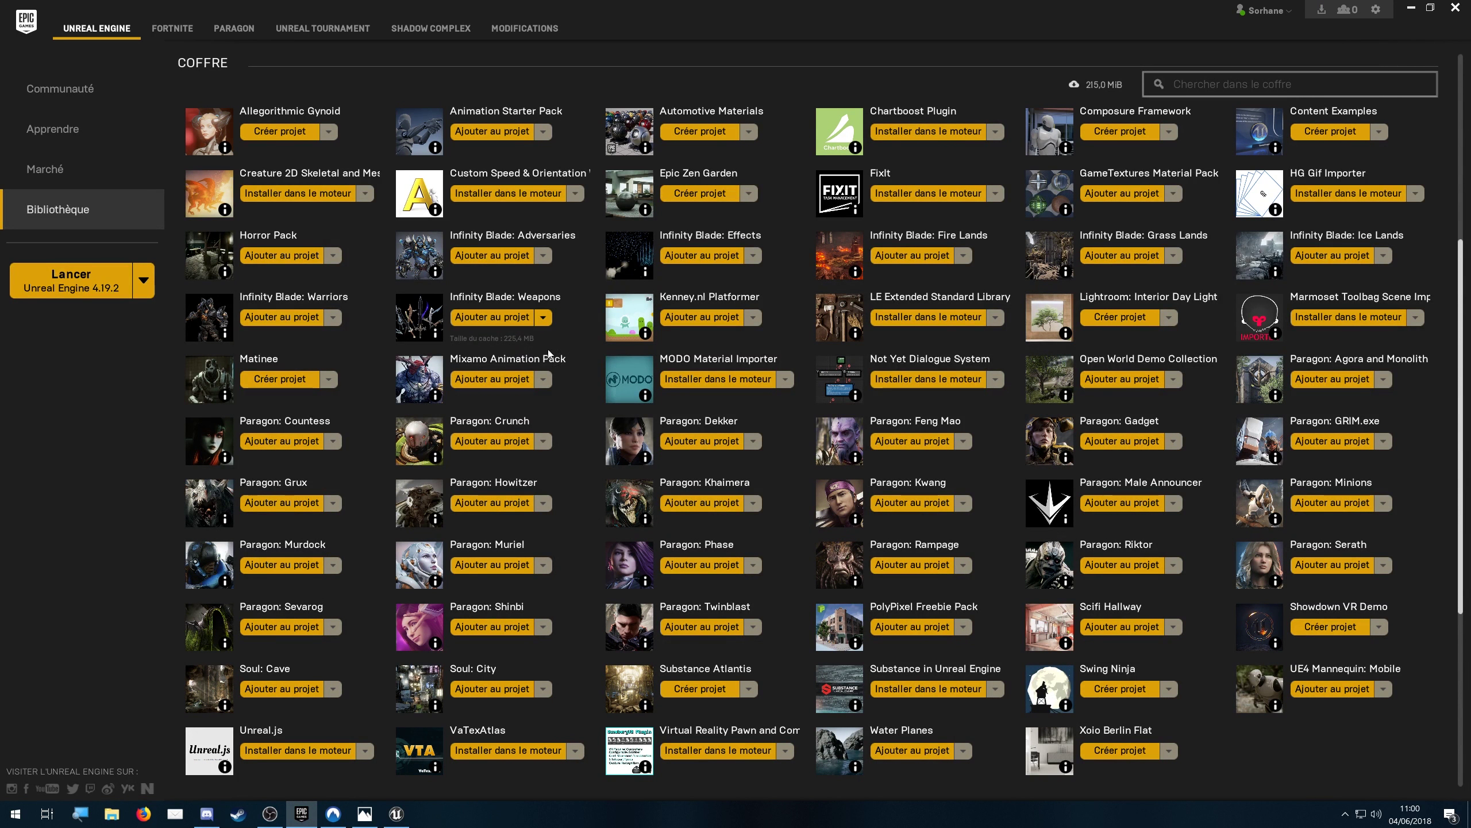
click(396, 813)
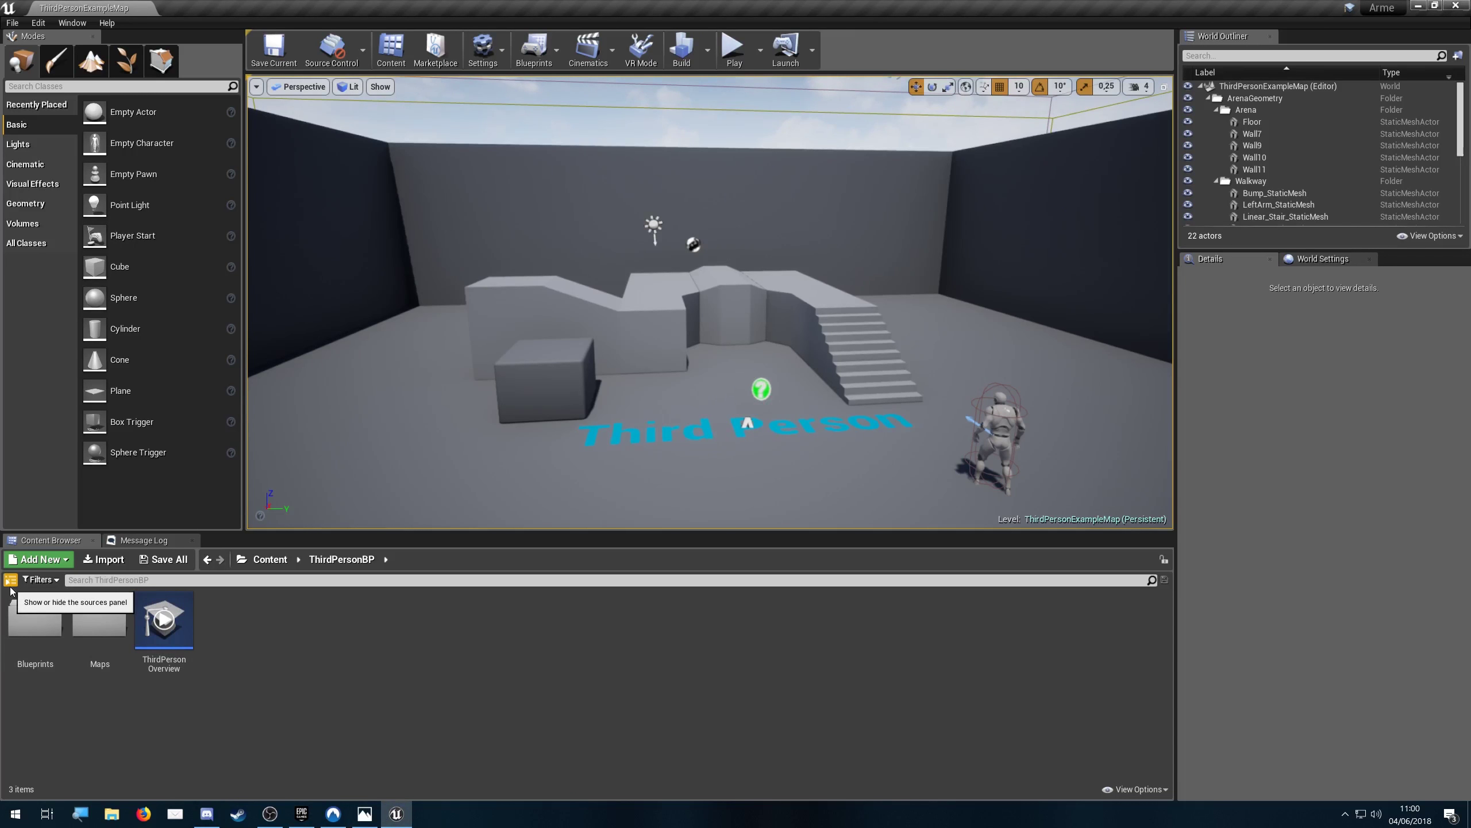
Step: Open UE4_Mannequin_Skeleton from Mannequin > Character > Mesh in the Content Browser
click(11, 582)
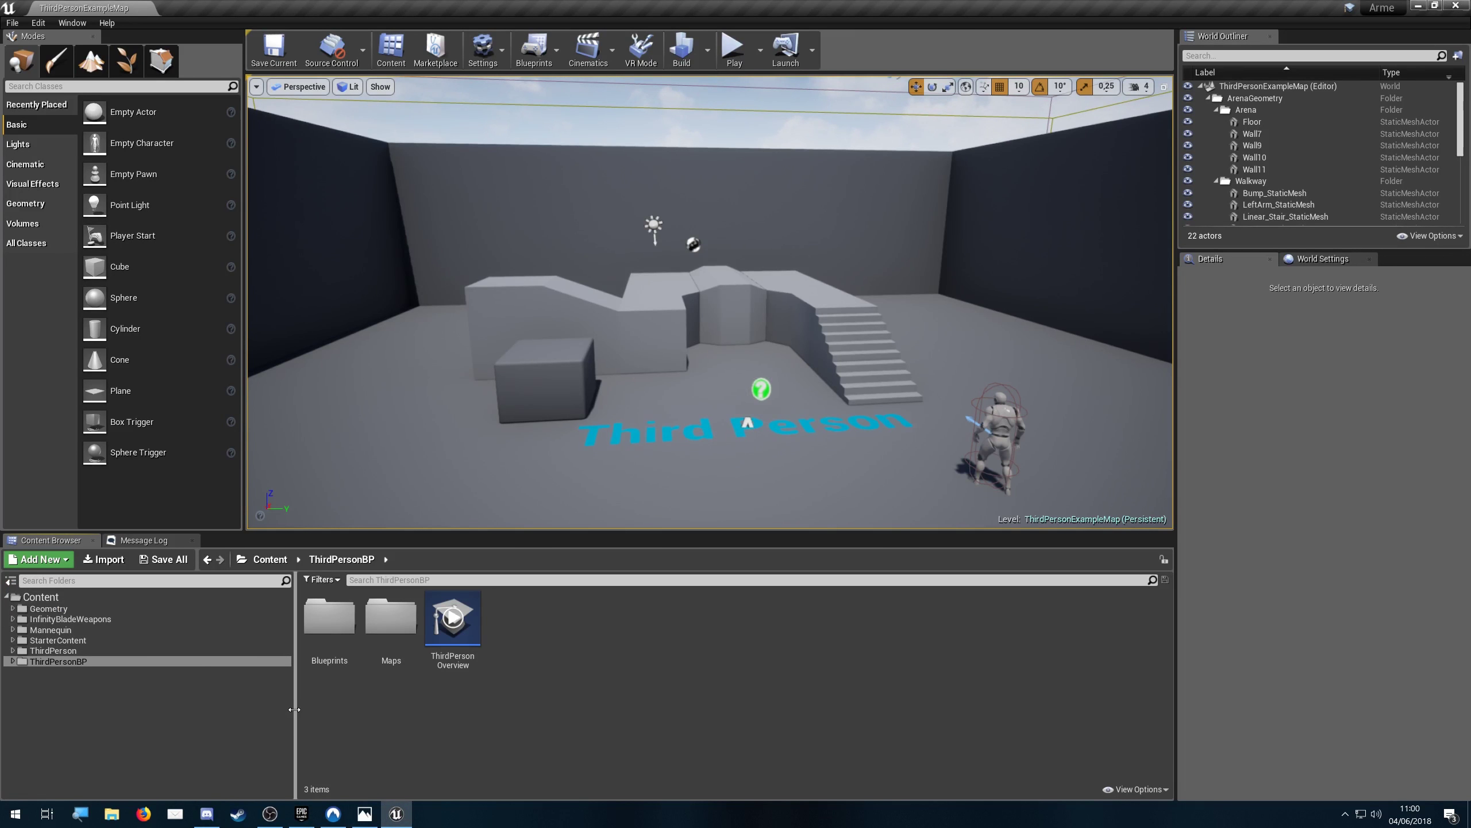
drag(296, 710, 177, 710)
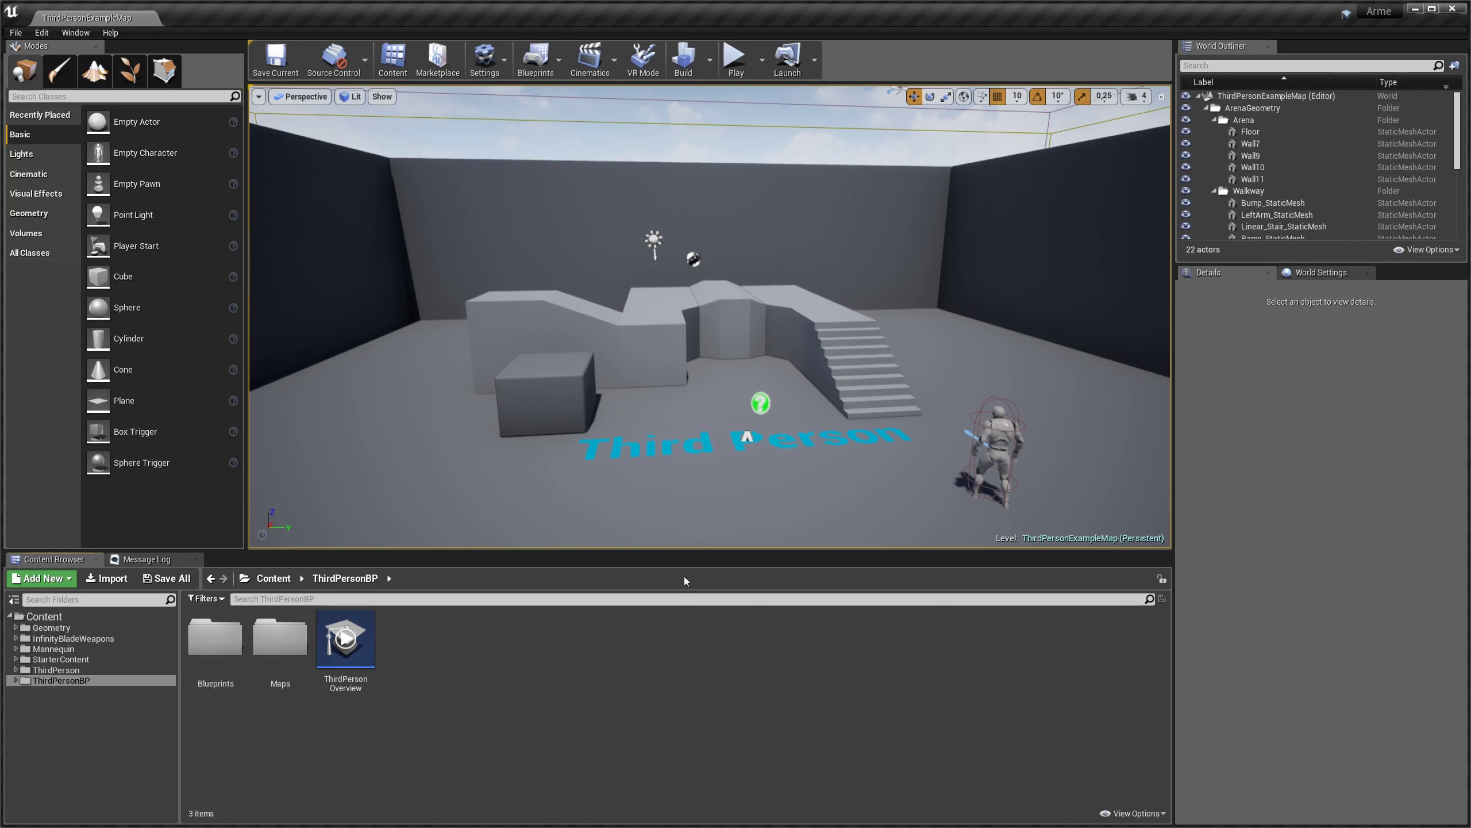
mouse_move(638, 290)
right_down()
mouse_move(612, 219)
mouse_move(583, 237)
right_up()
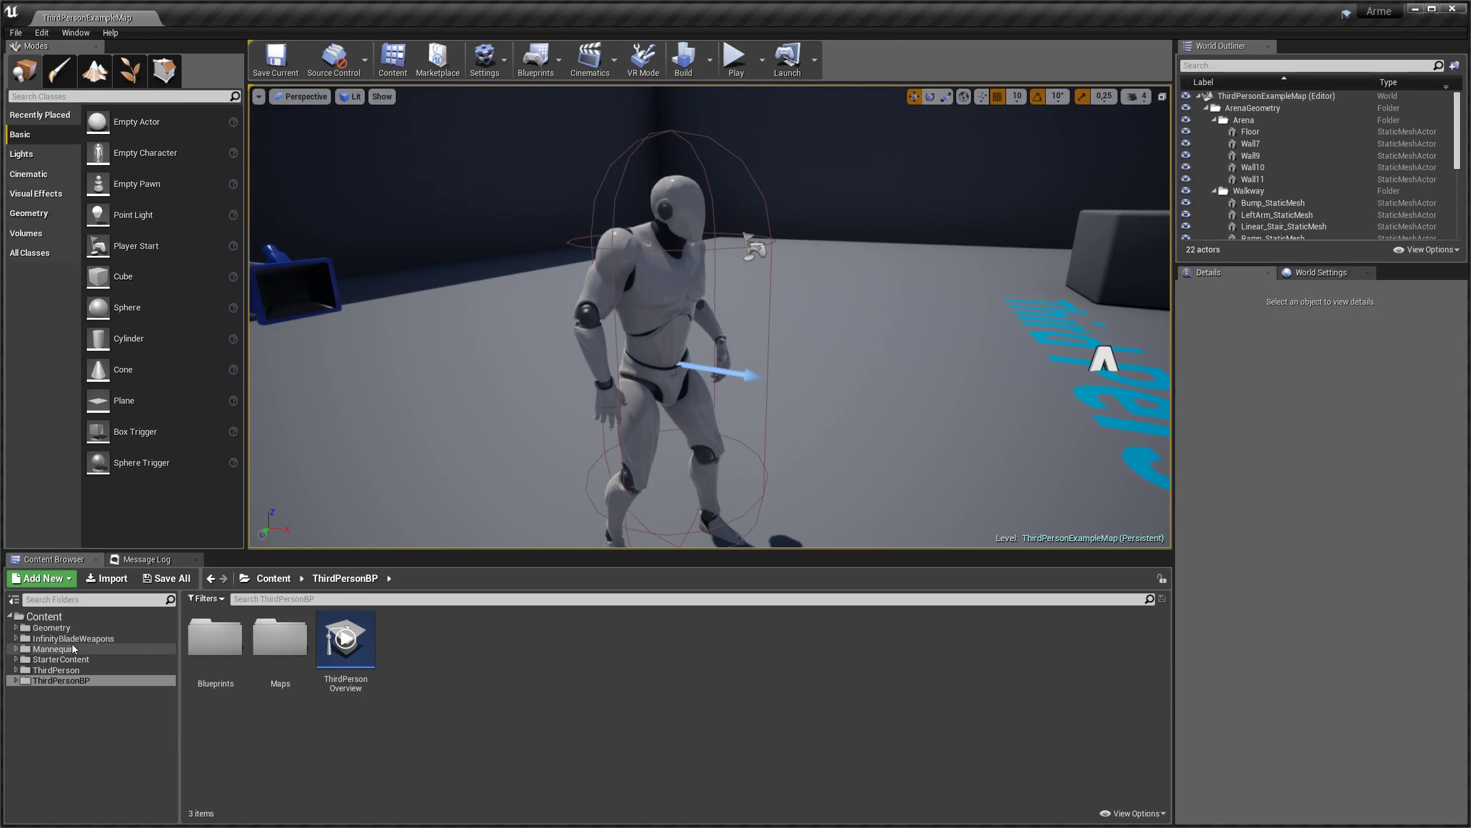
click(53, 648)
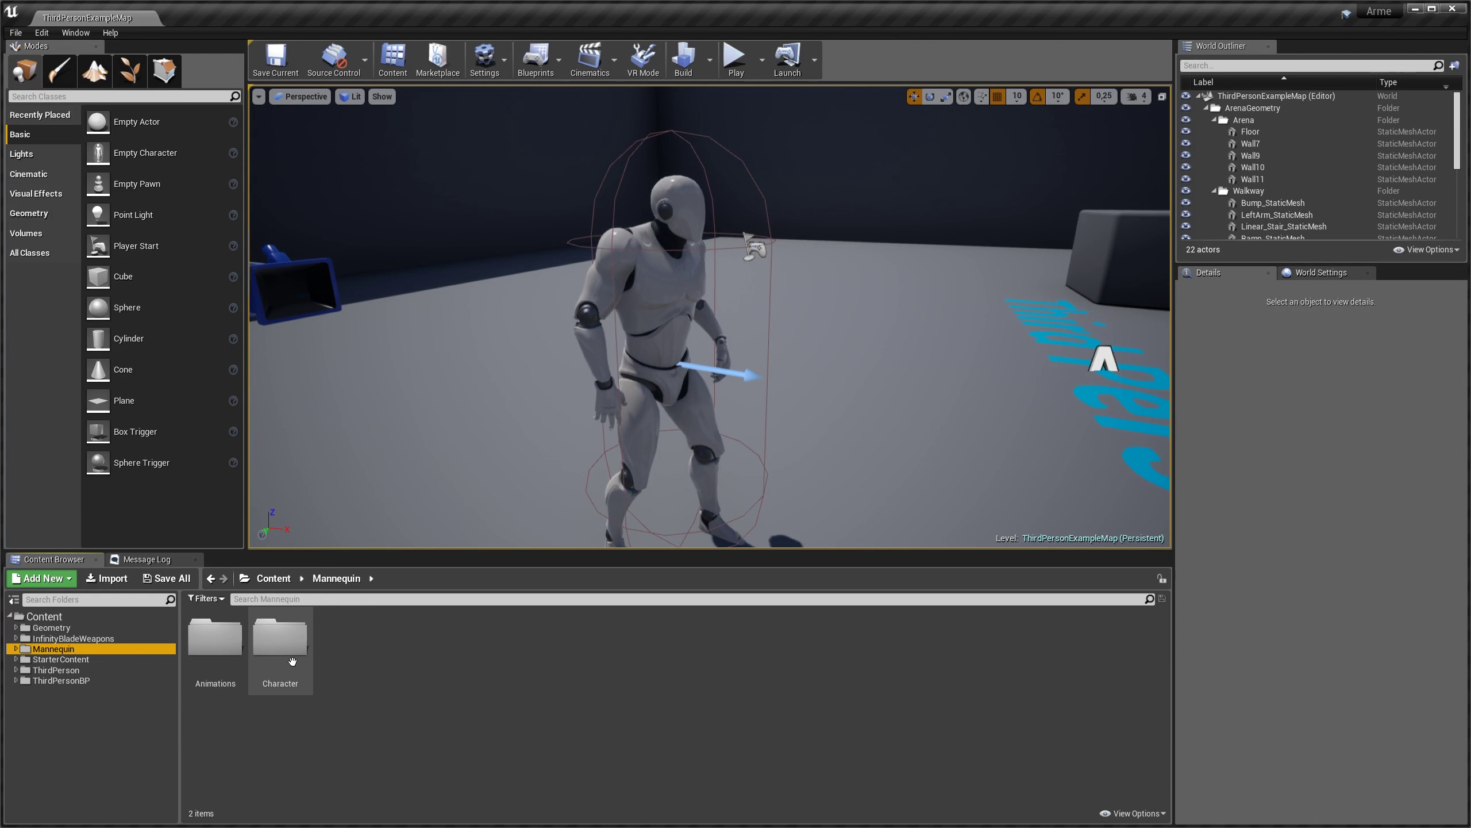
double_click(280, 638)
double_click(280, 638)
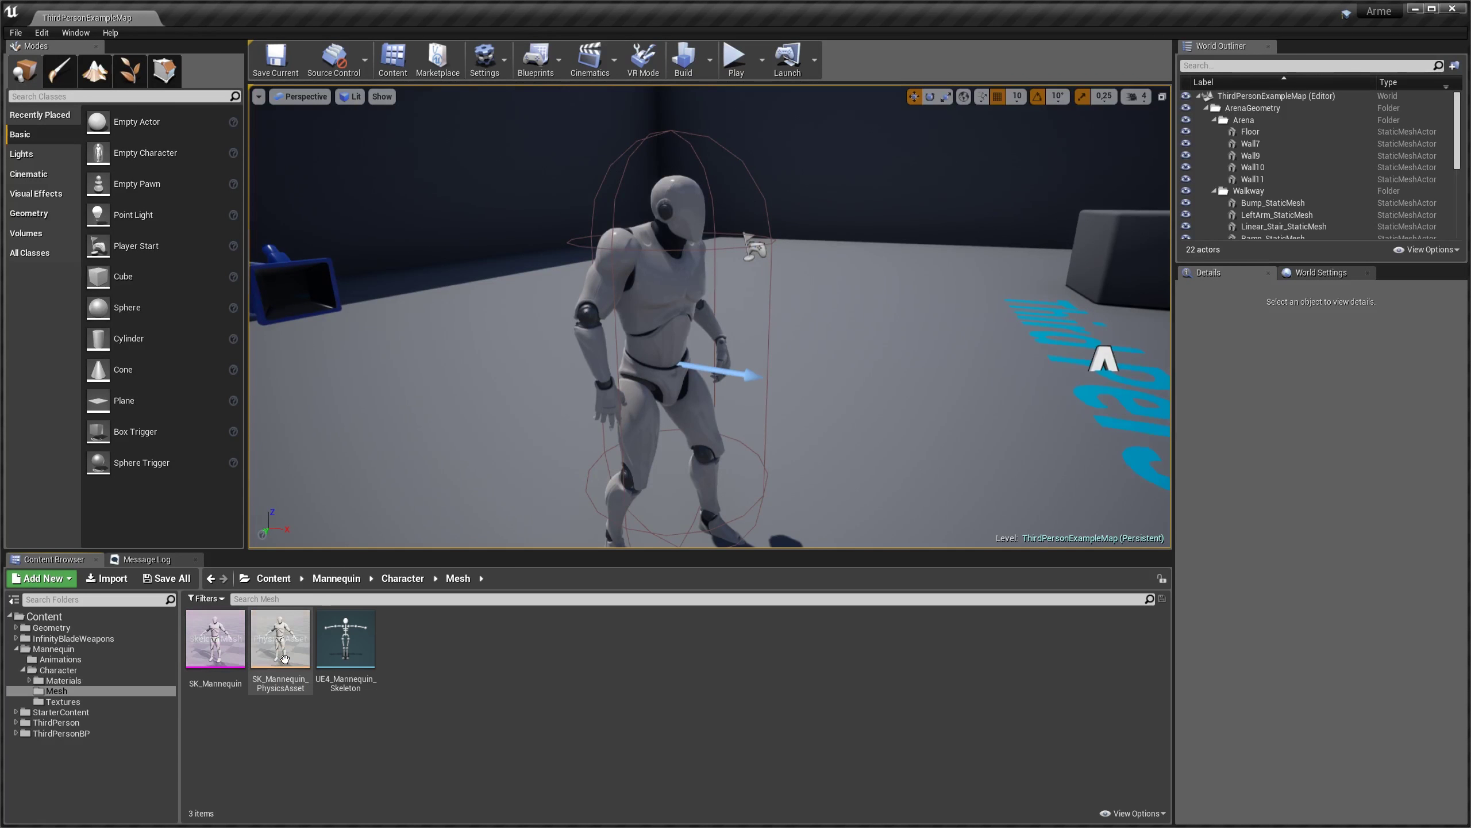
double_click(347, 649)
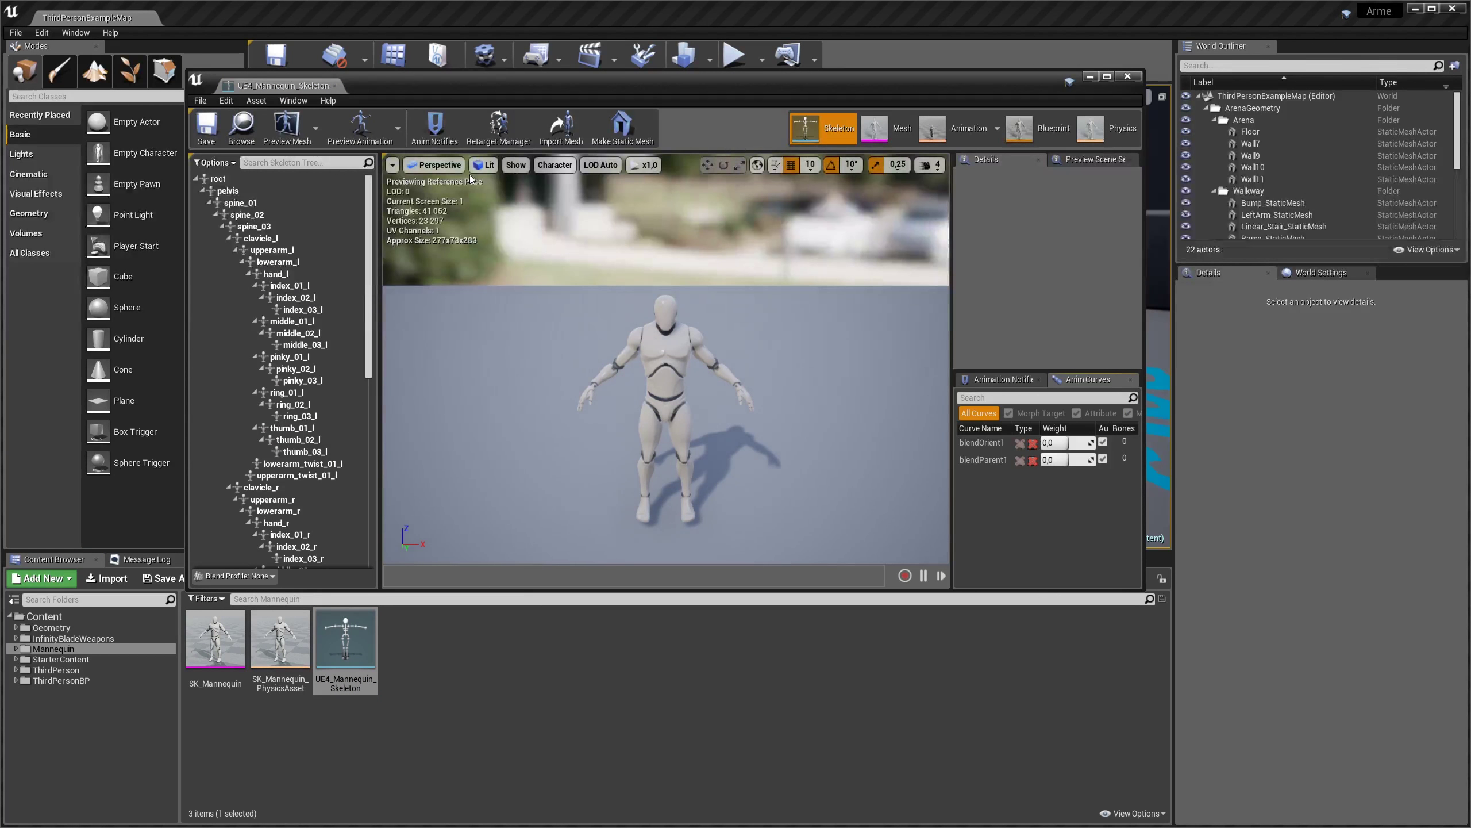
Step: Dock the skeleton editor, then select the hand_r bone and focus the view on it
drag(283, 85, 294, 18)
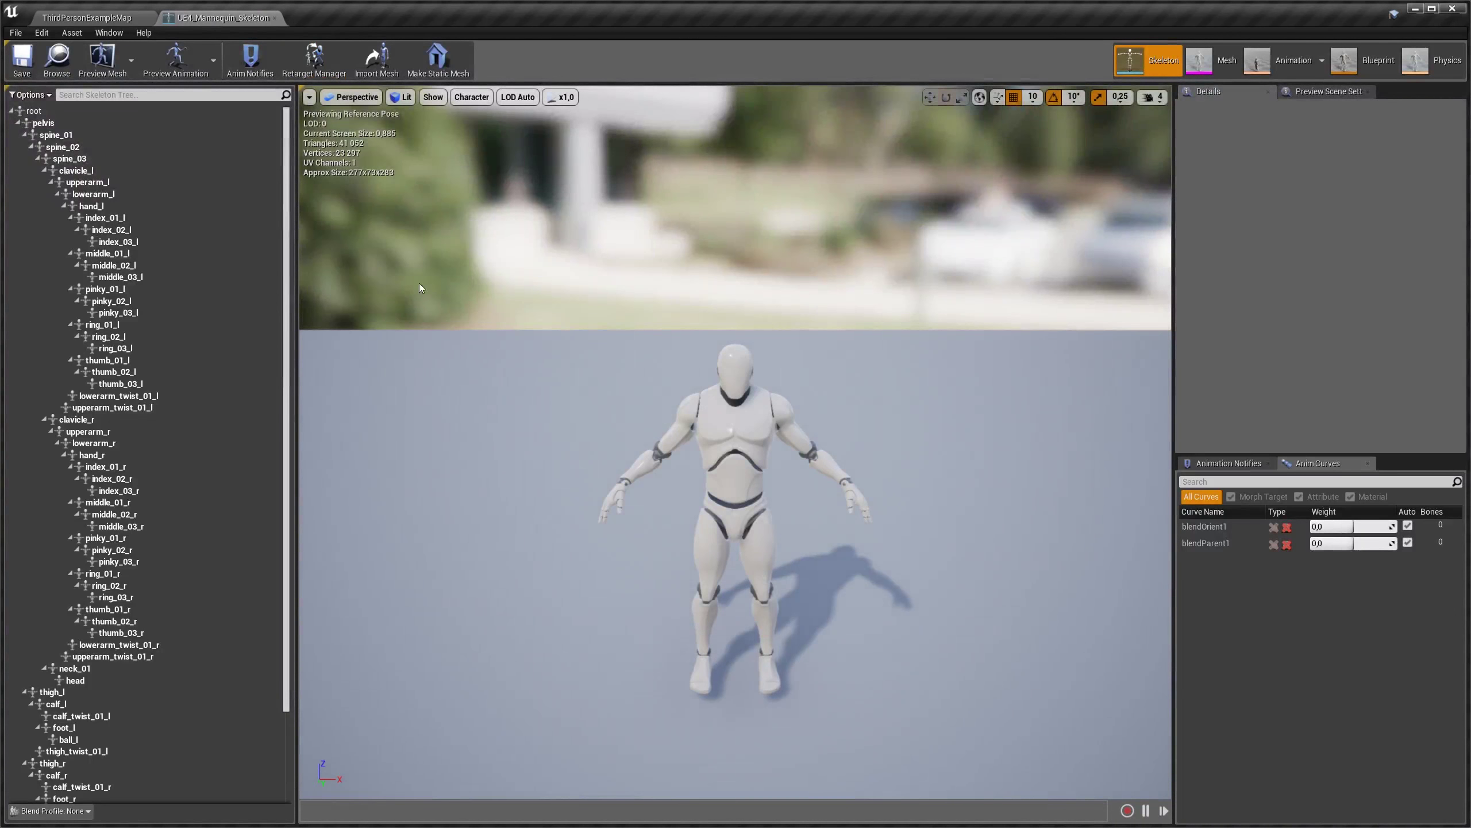
scroll(125, 177, down, 5)
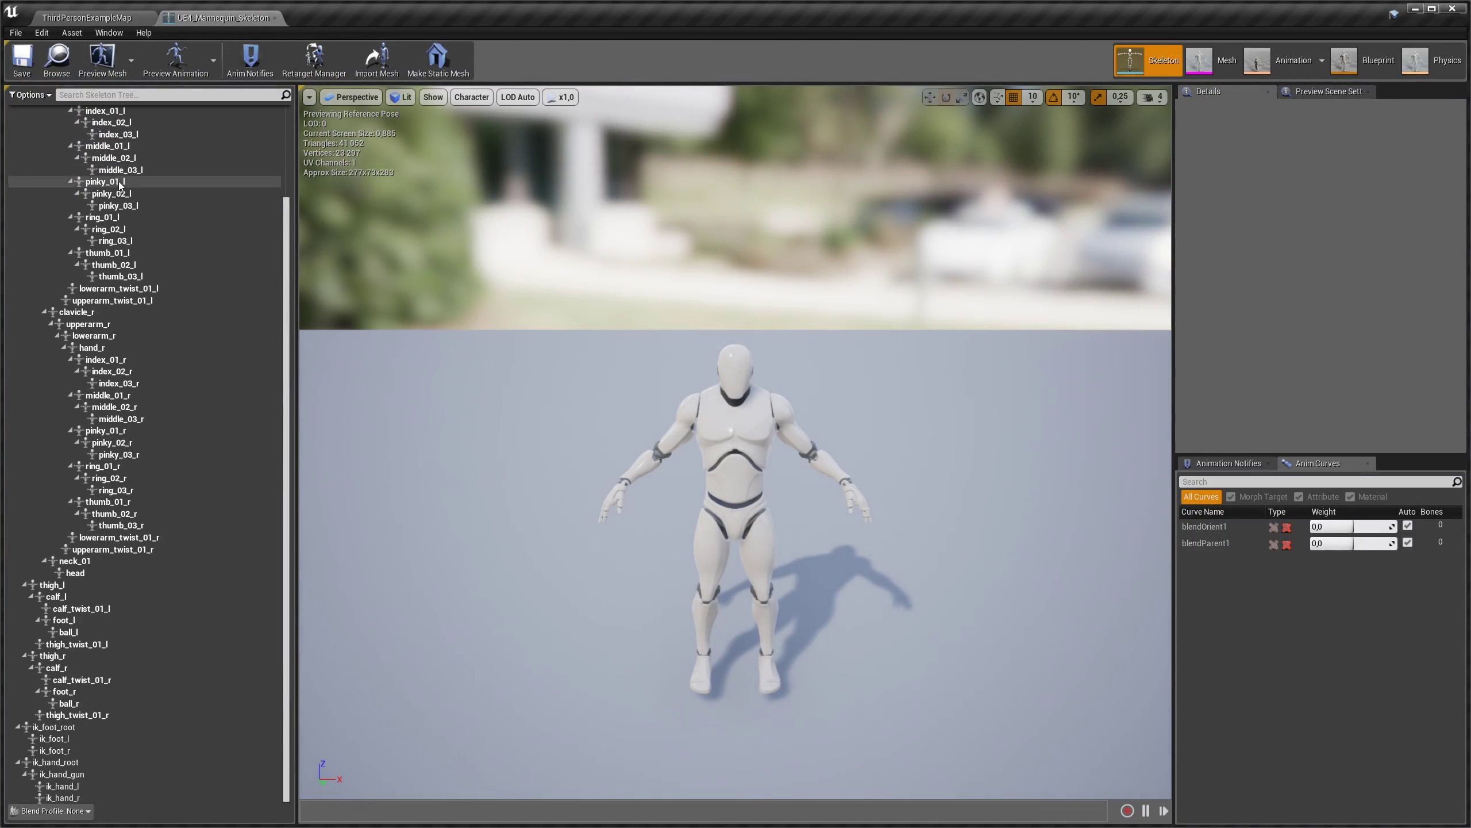
scroll(140, 346, up, 5)
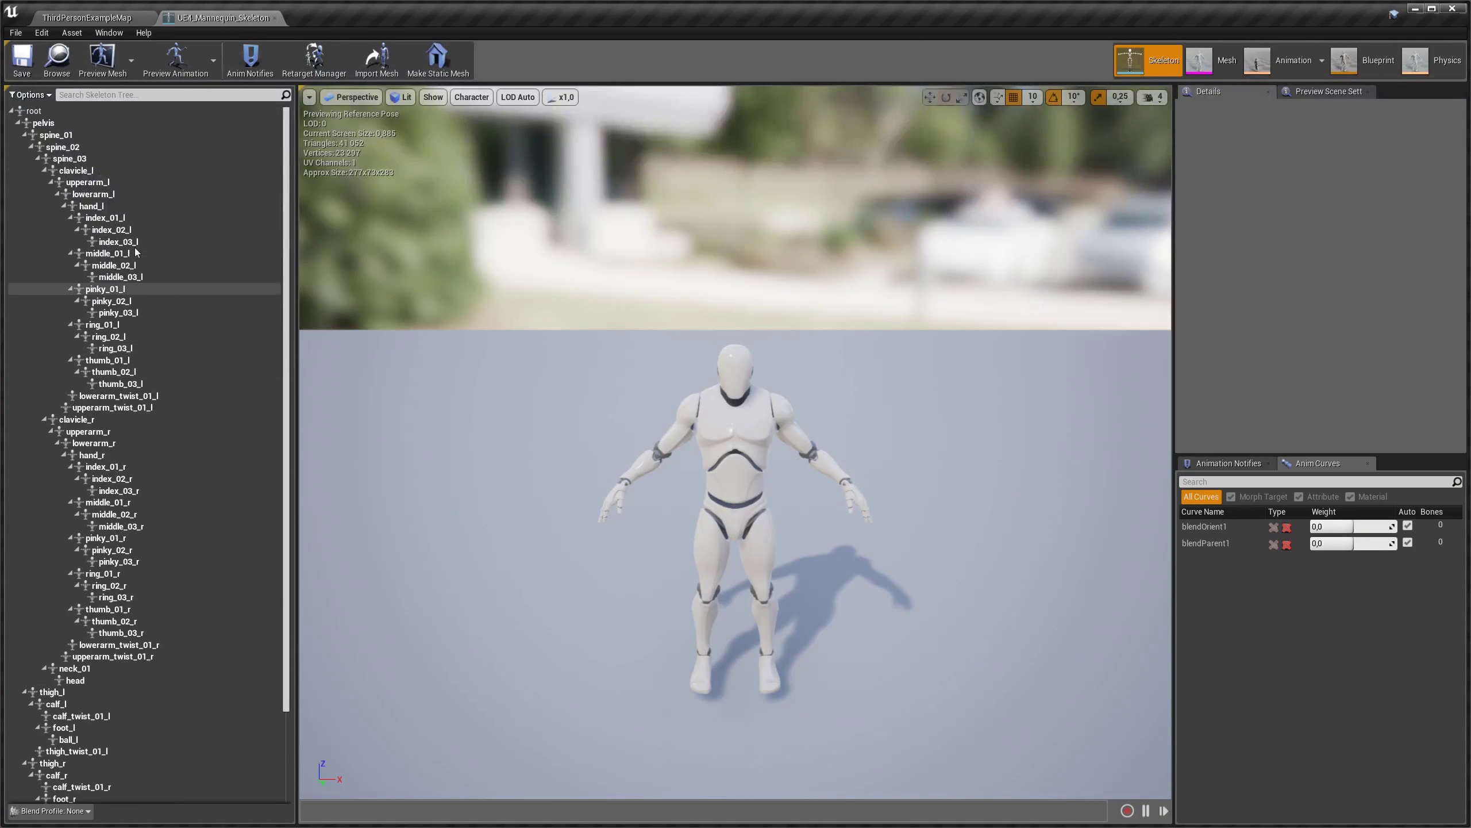
click(99, 135)
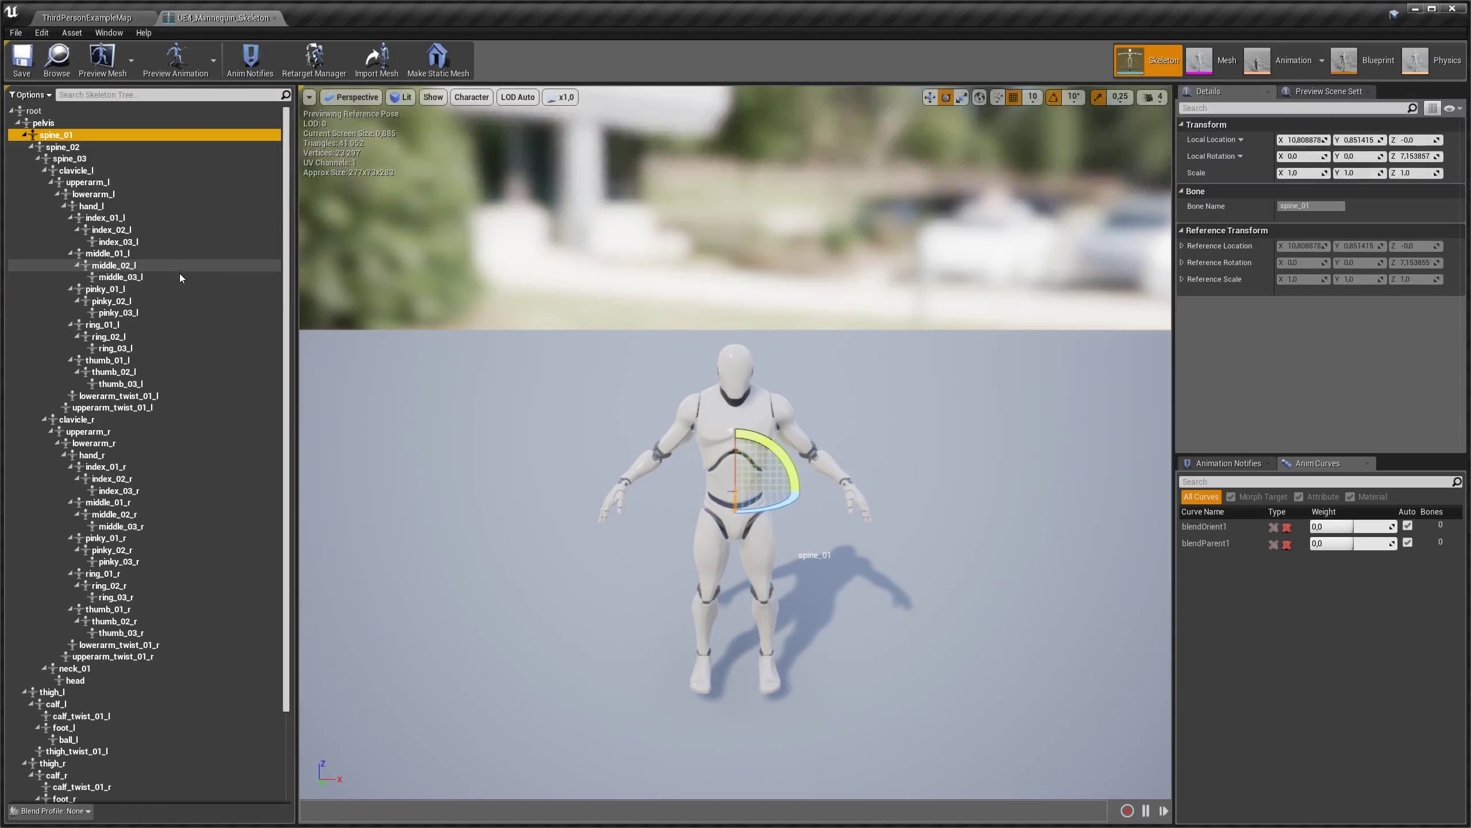
scroll(152, 405, down, 3)
click(131, 350)
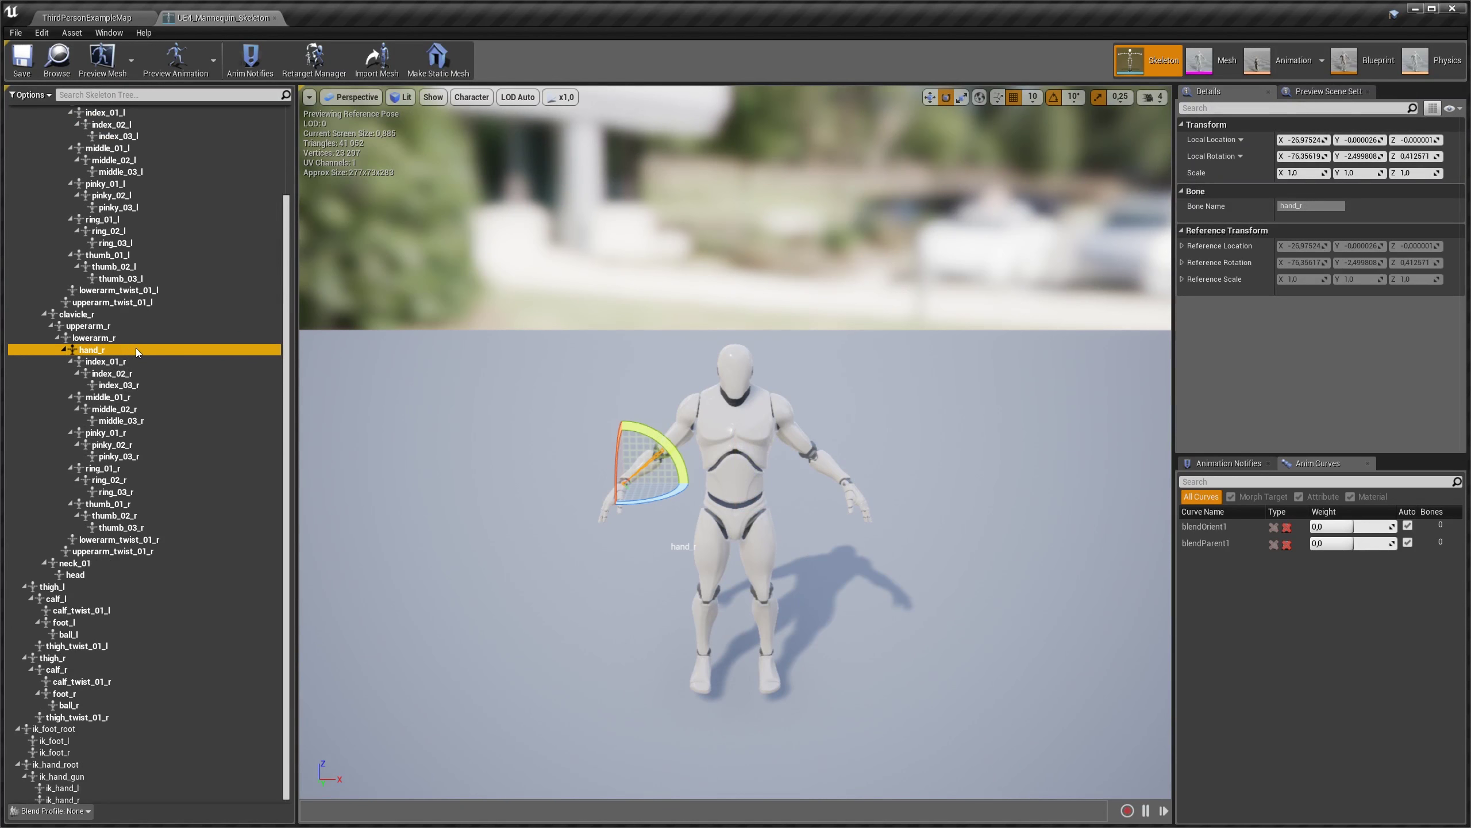
key(f)
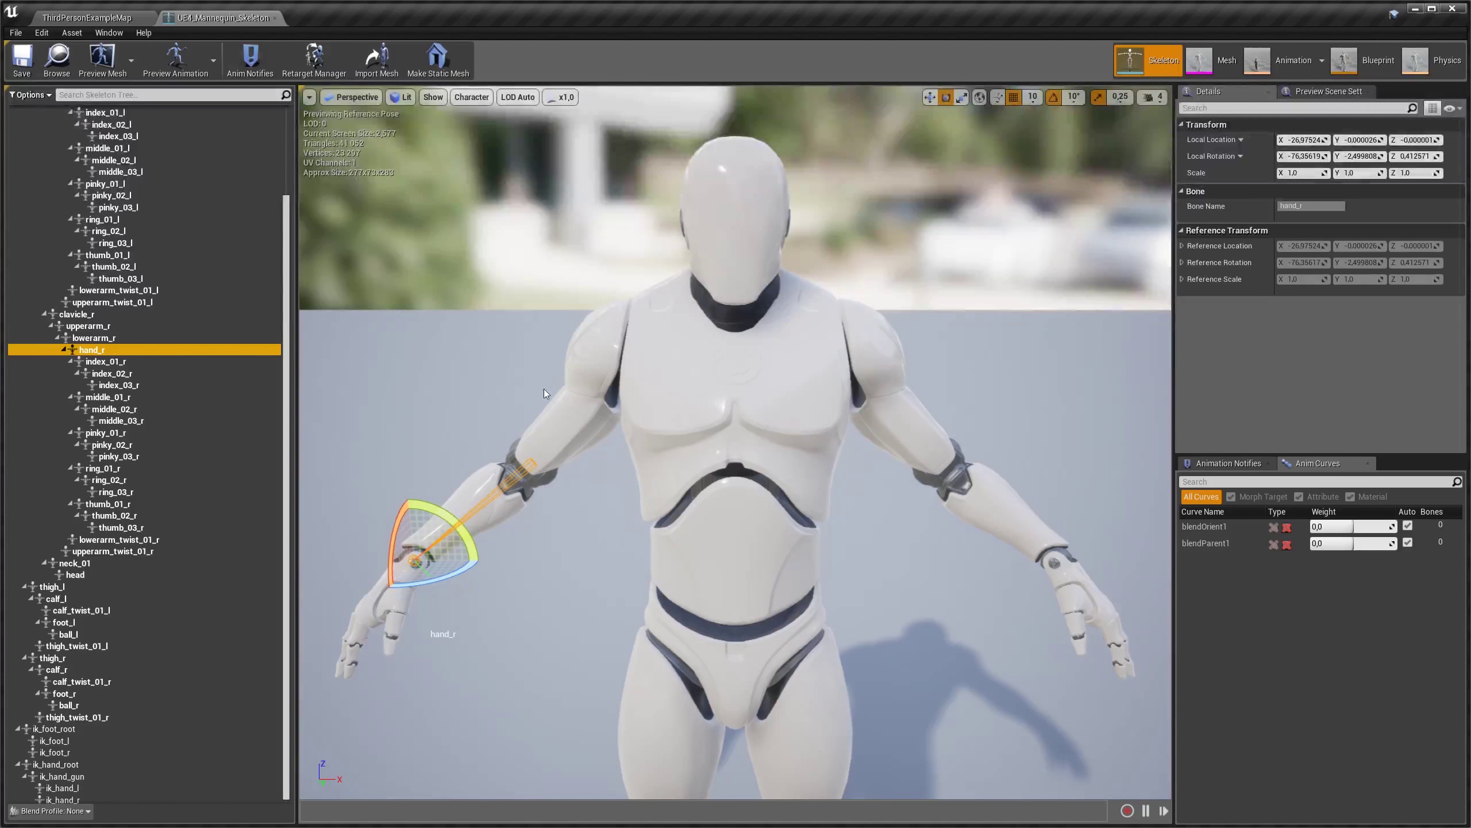
Step: Orbit around the right forearm and hand, then reselect hand_r to see its transform
scroll(536, 382, down, 5)
scroll(536, 383, up, 10)
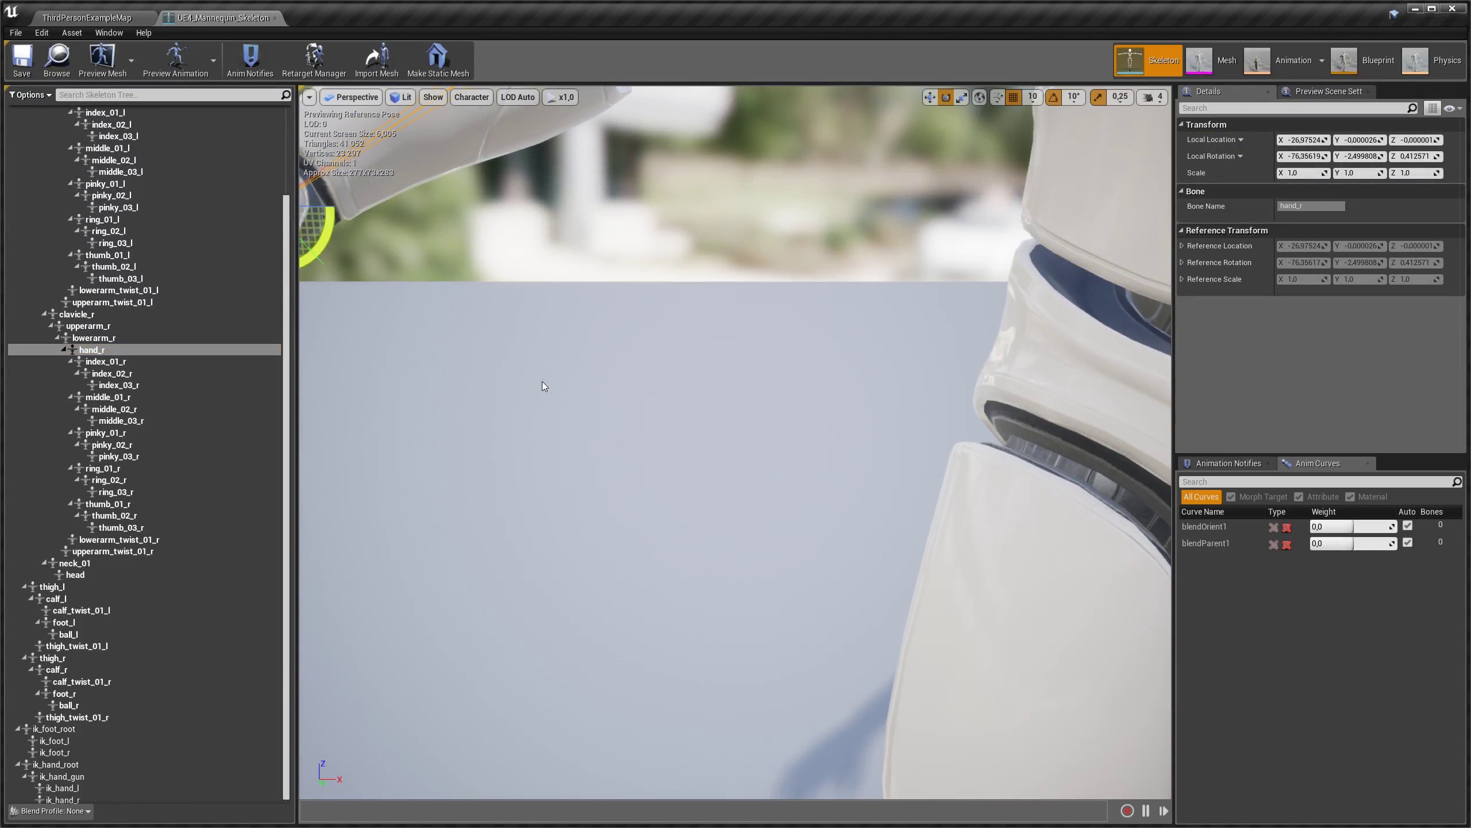
middle_drag(542, 383, 616, 412)
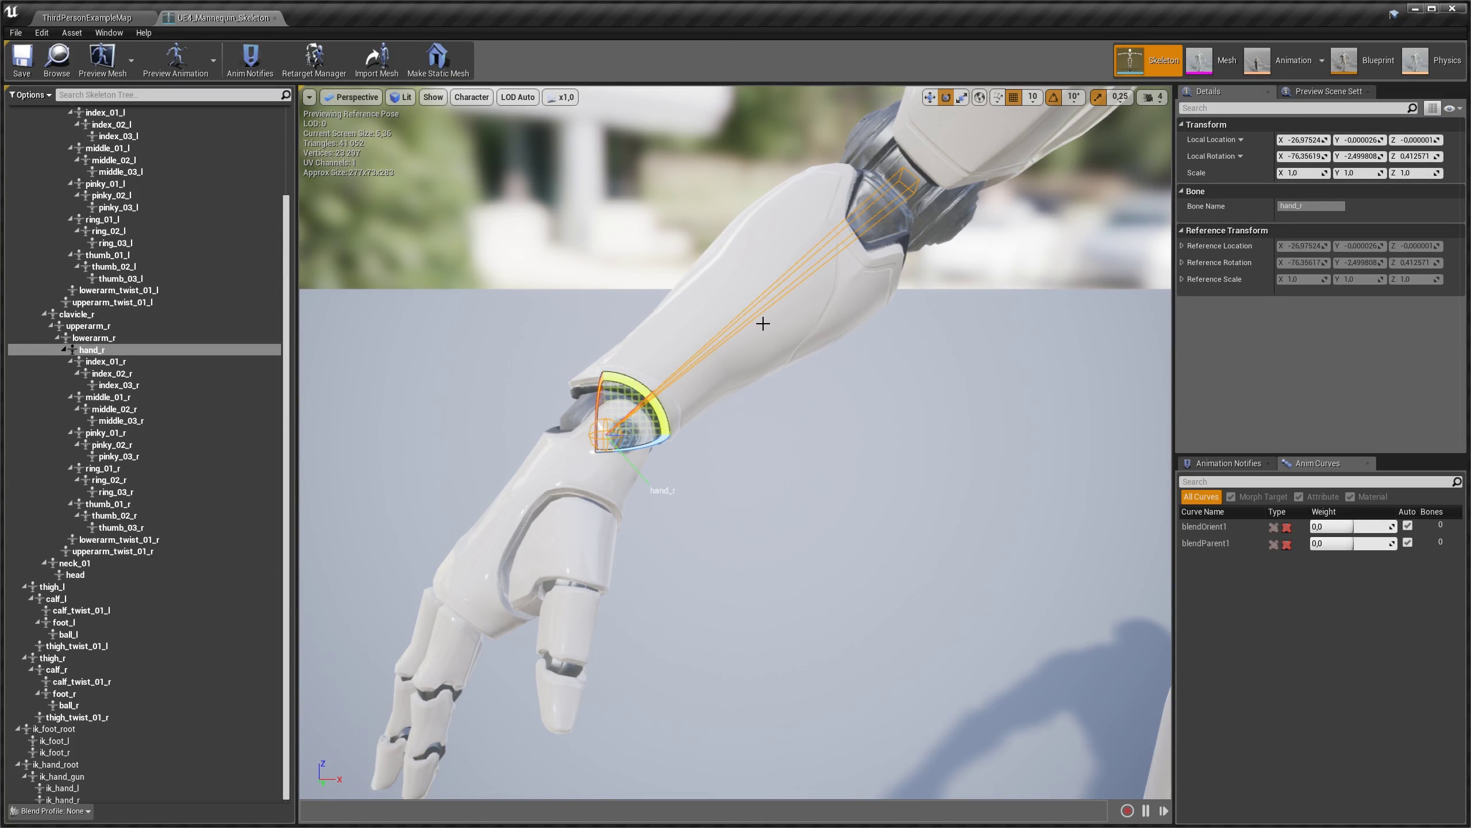
right_drag(580, 301, 441, 301)
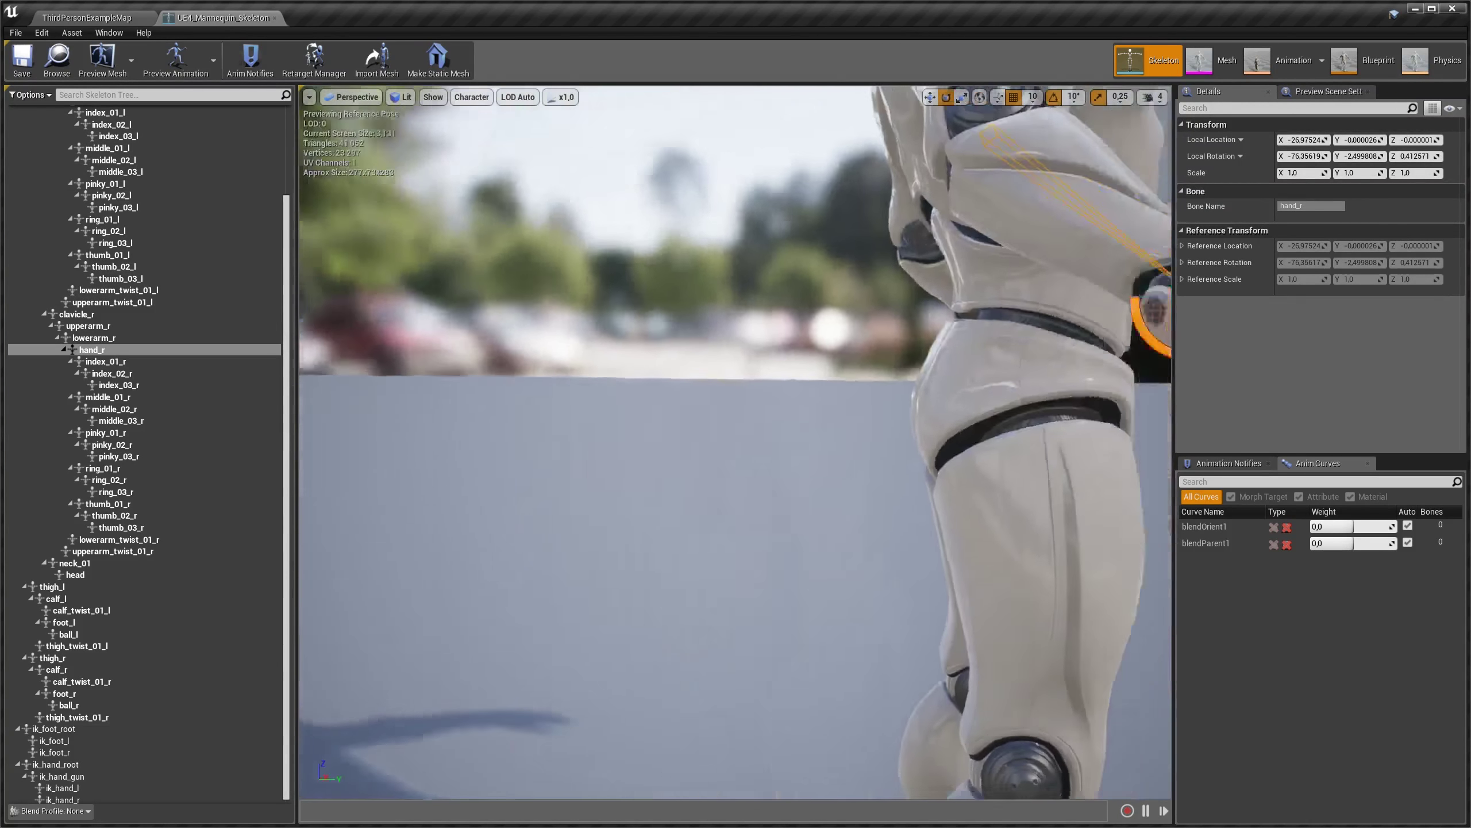
right_drag(736, 441, 579, 440)
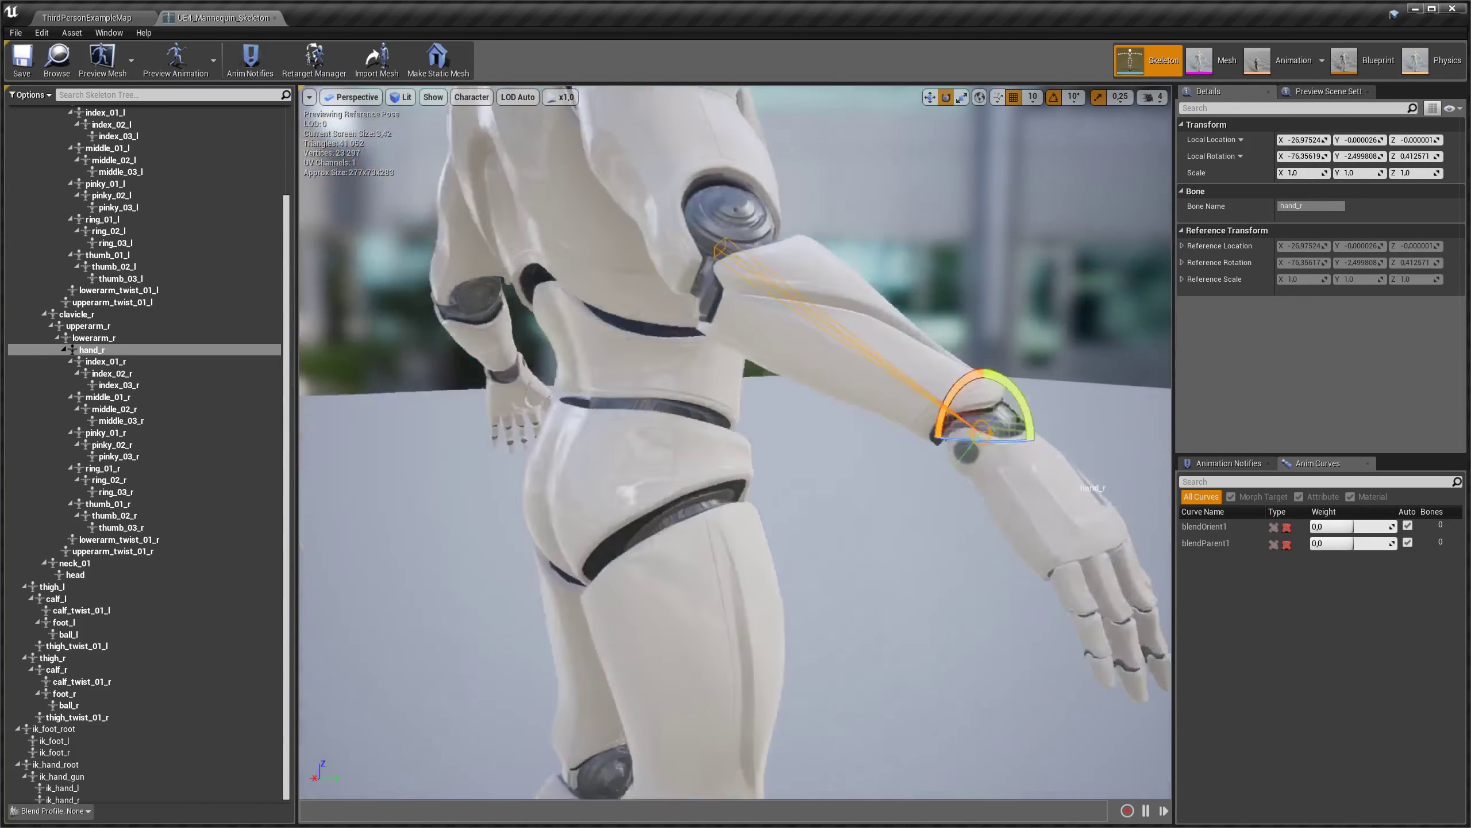
right_drag(736, 440, 580, 441)
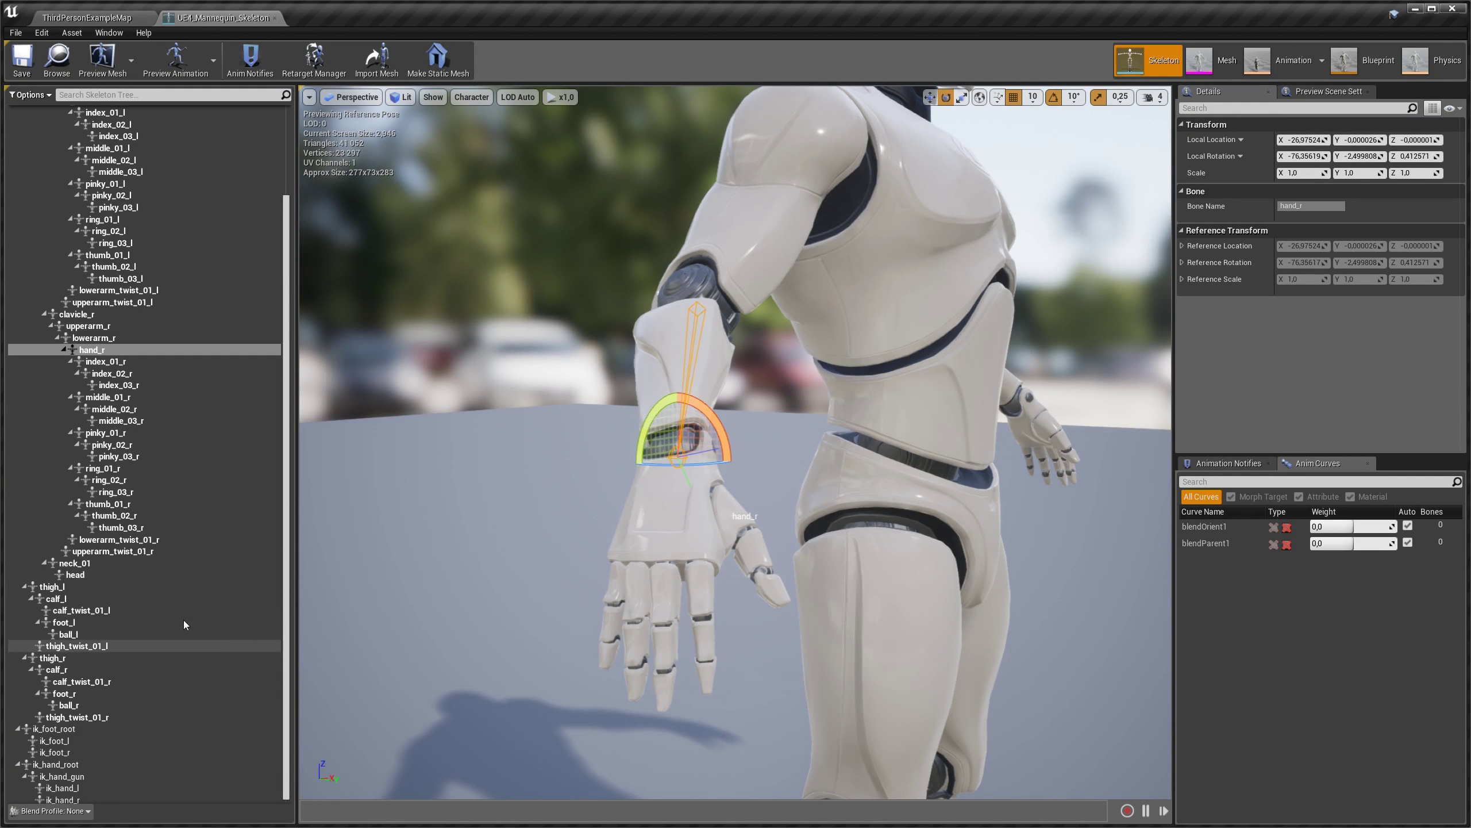
click(141, 352)
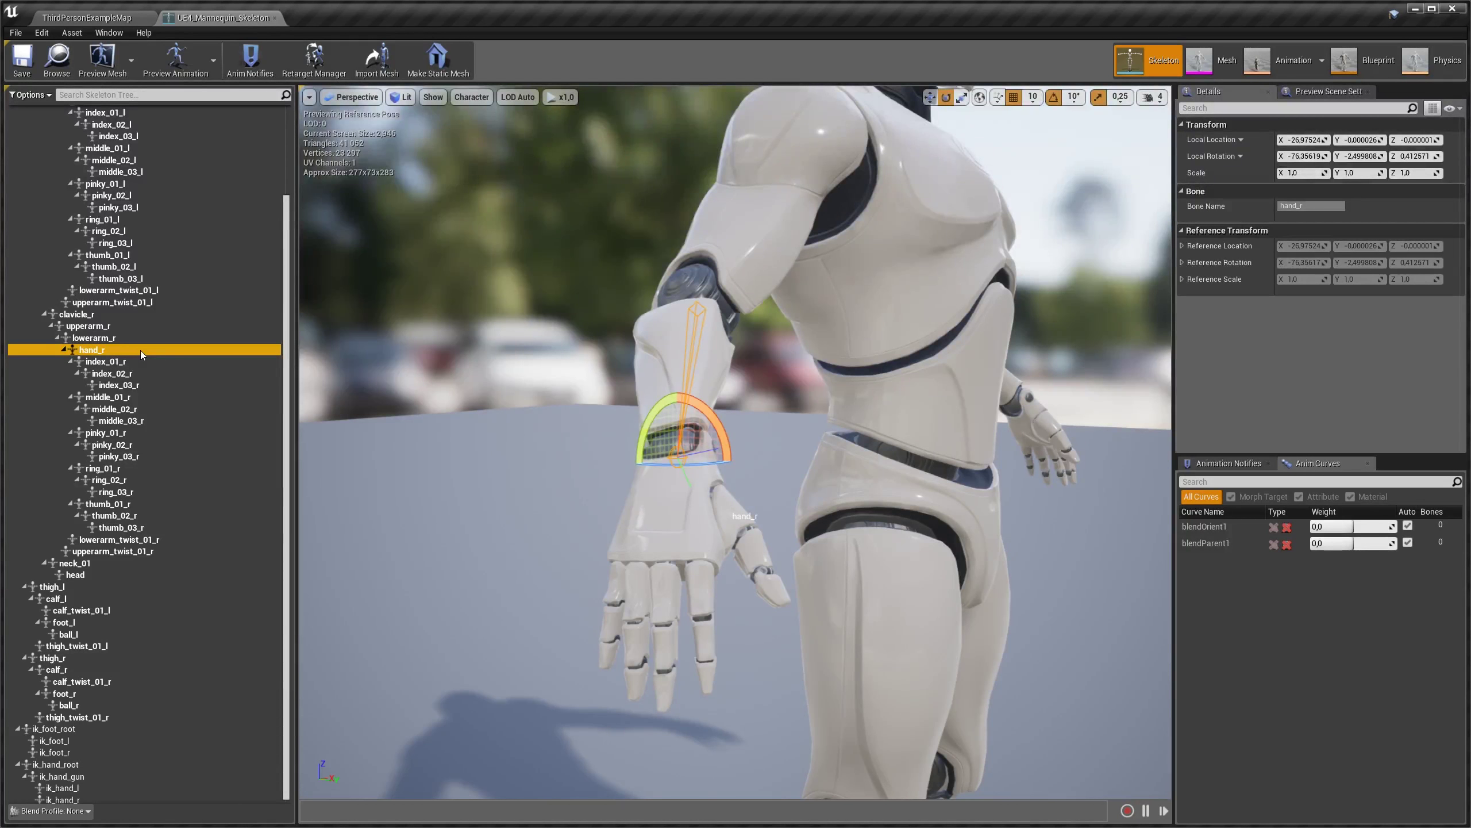
Step: Add a socket to hand_r, name it weapon_socket, and select it
right_click(141, 352)
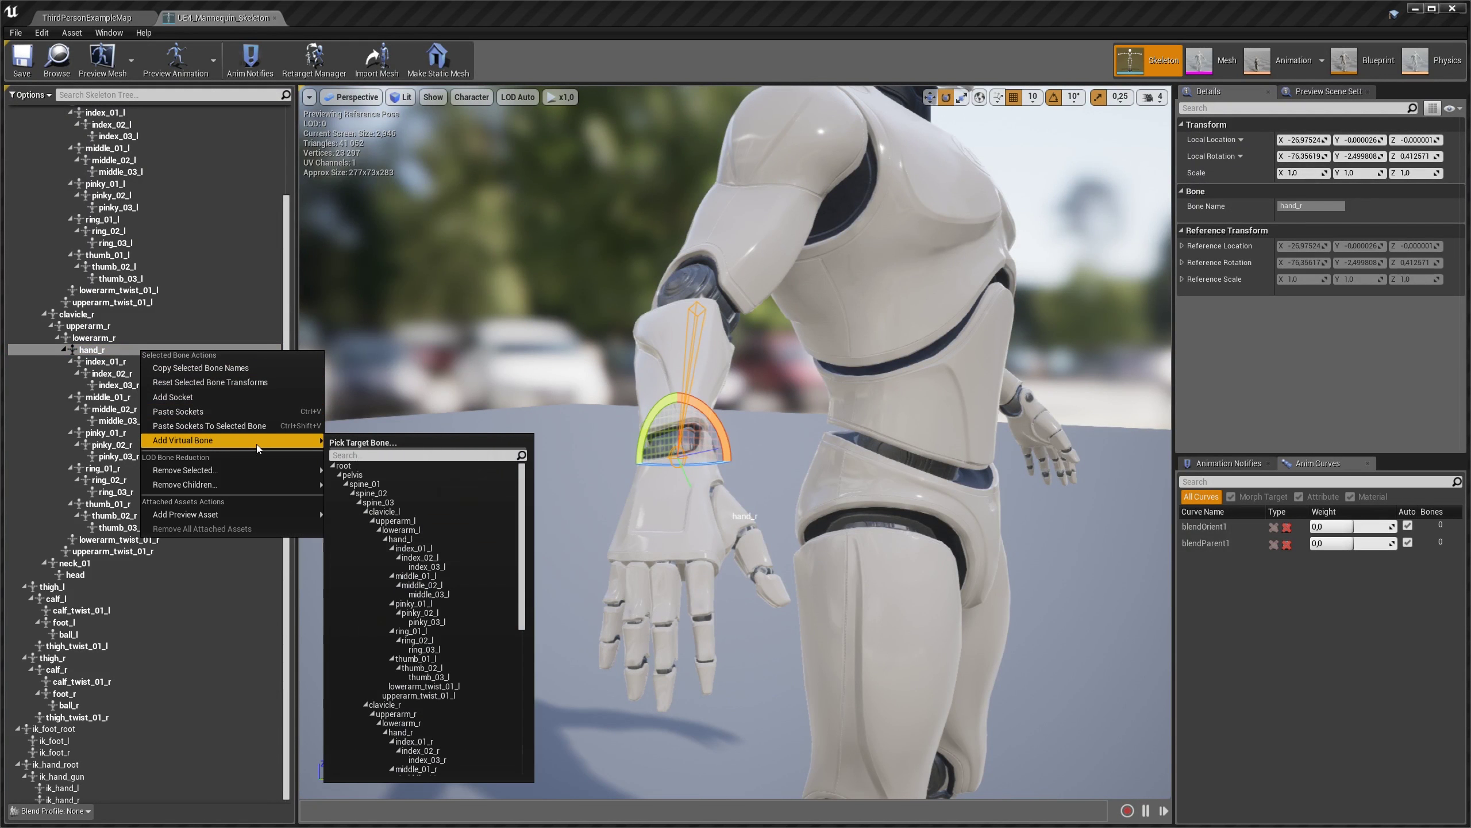
mouse_move(186, 489)
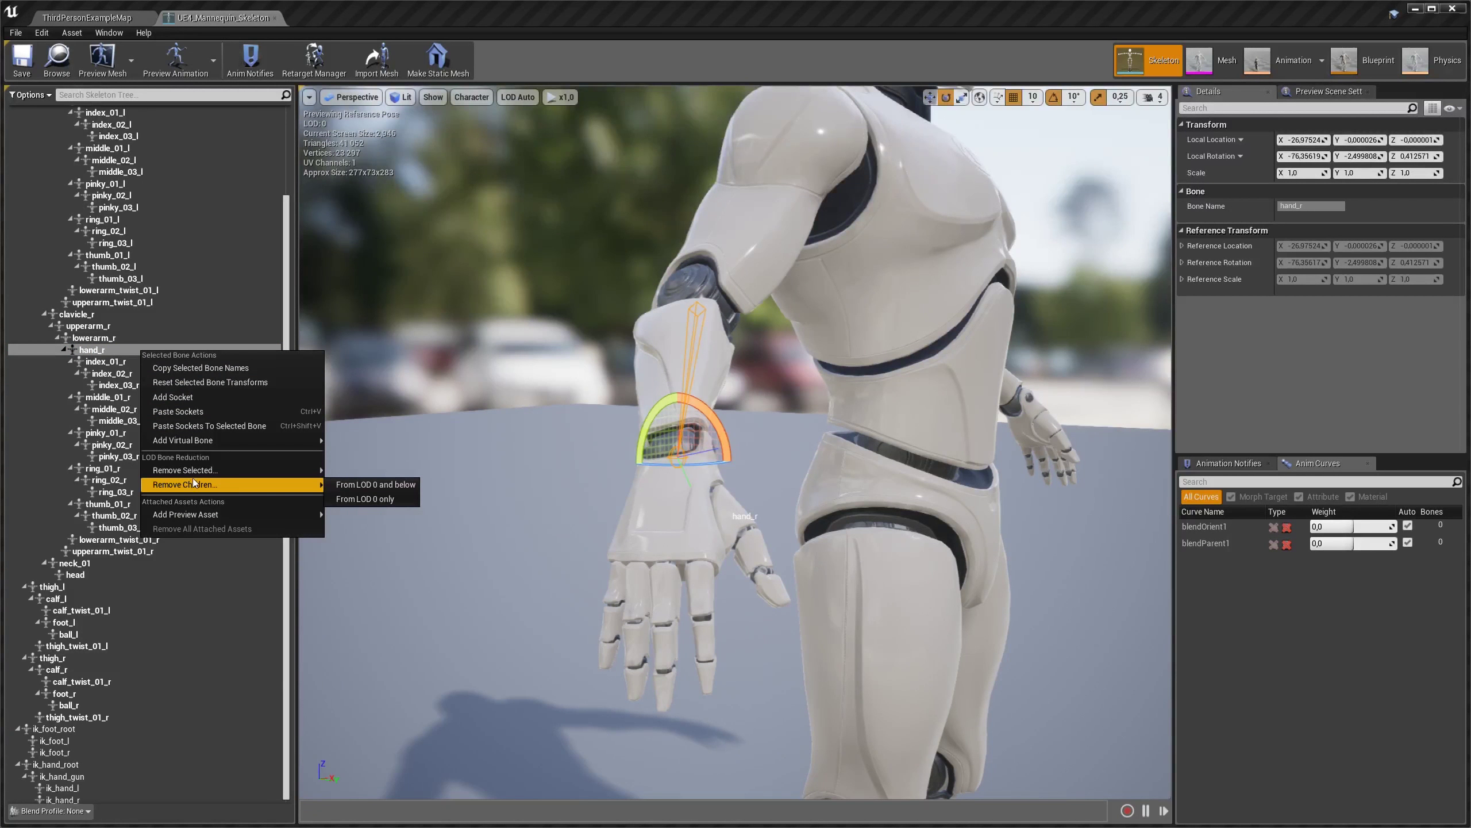
click(240, 398)
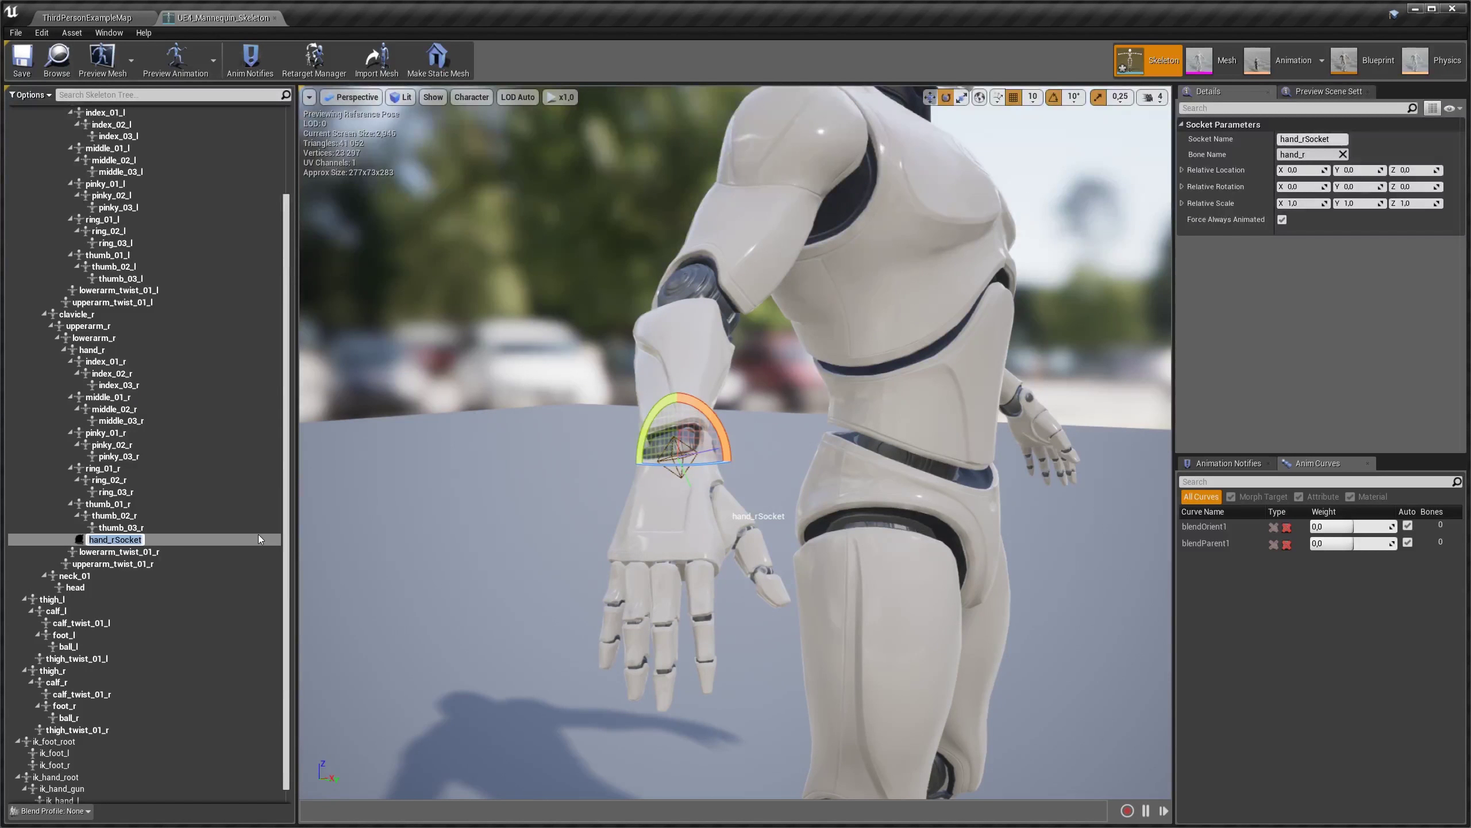
text(w)
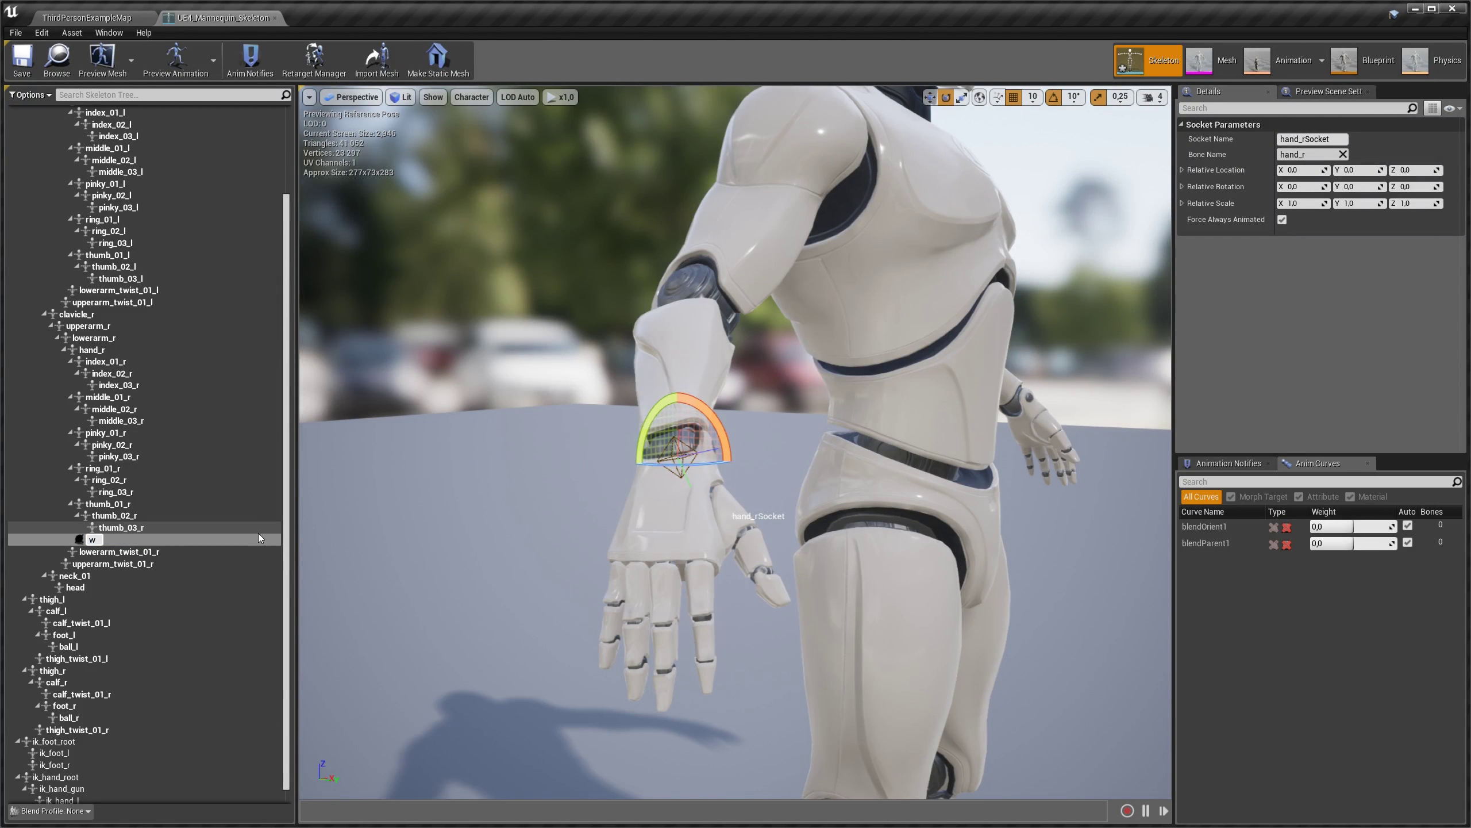
text(eaponn)
key(BackSpace)
key(BackSpace)
key(BackSpace)
key(BackSpace)
text(weapon_)
text(socke)
key(ctrl+a)
key(Return)
click(183, 552)
click(182, 546)
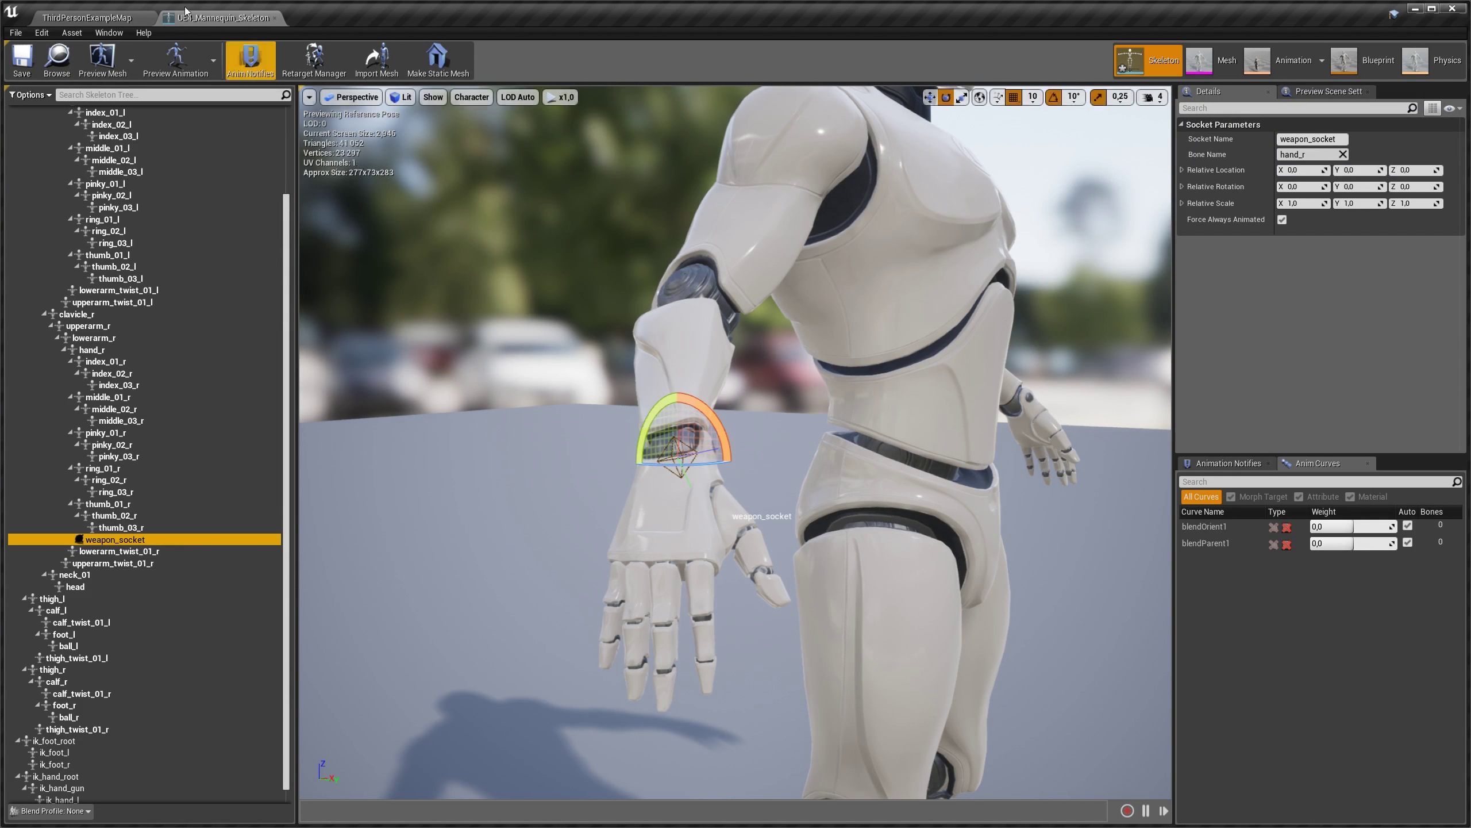
right_click(202, 542)
Step: Search weapon_socket's preview assets for 'SK Blade'
mouse_move(271, 590)
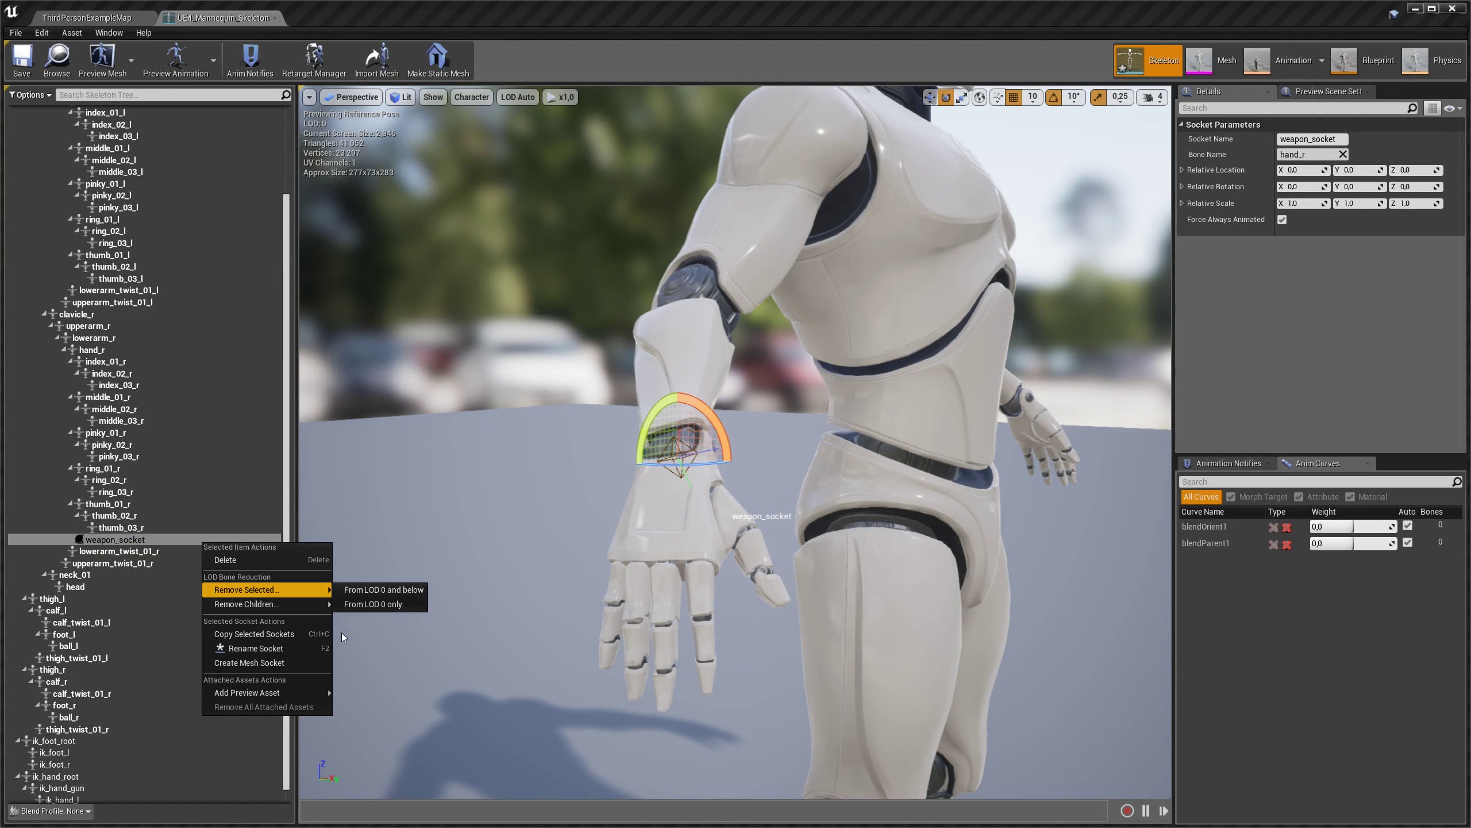
mouse_move(272, 692)
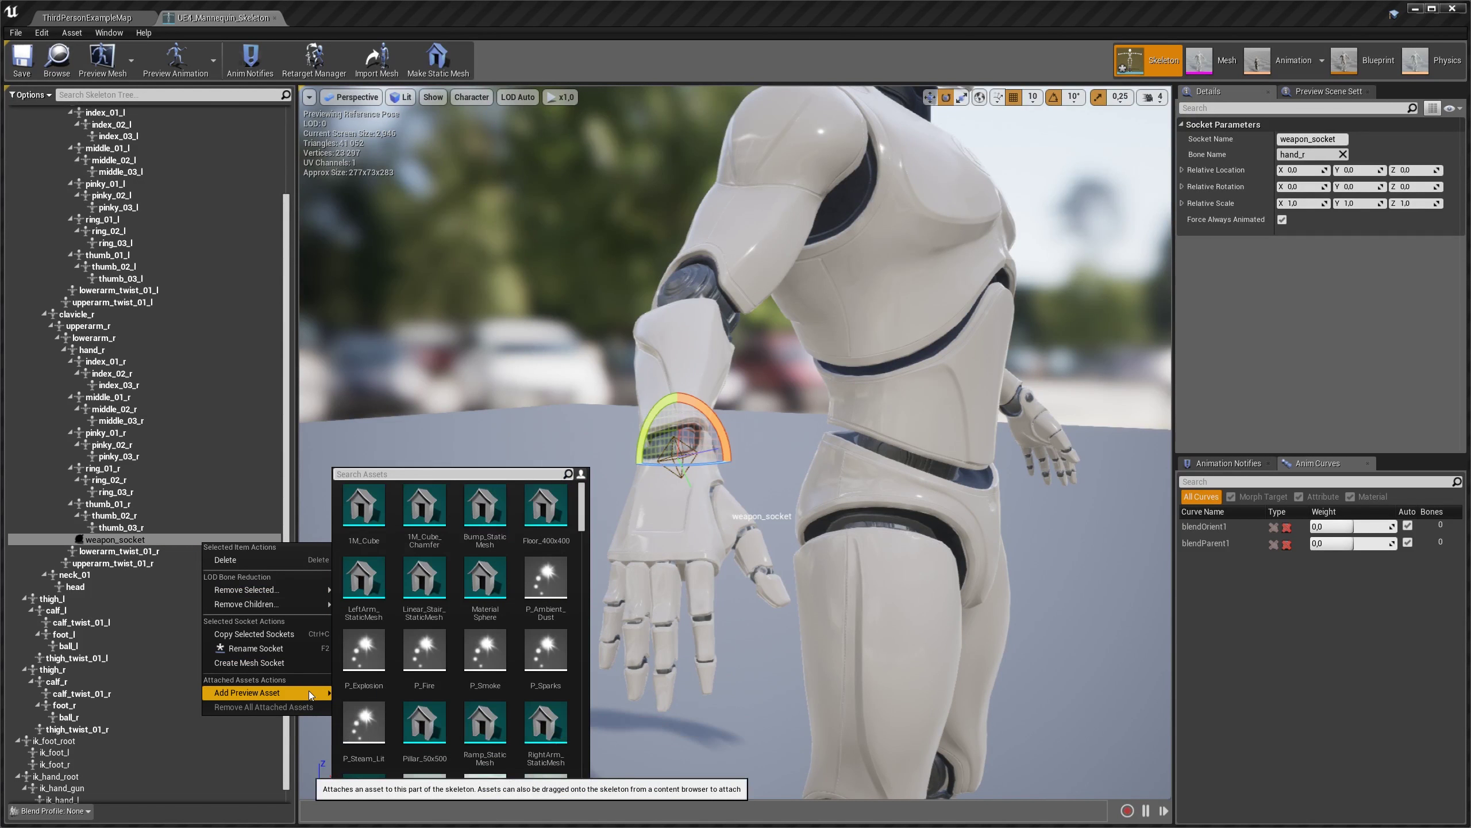
click(414, 474)
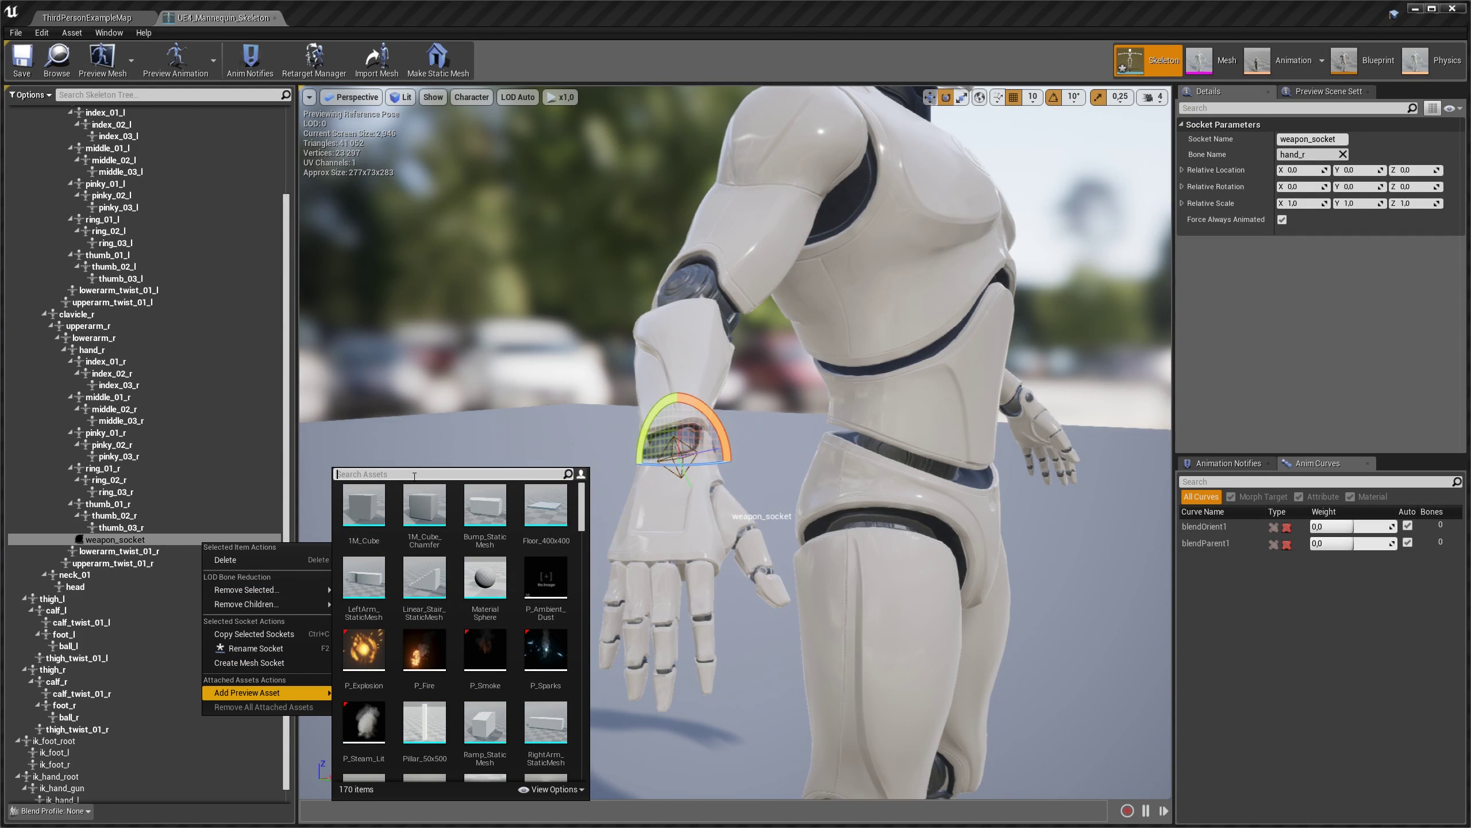
text(SK)
text( Blade)
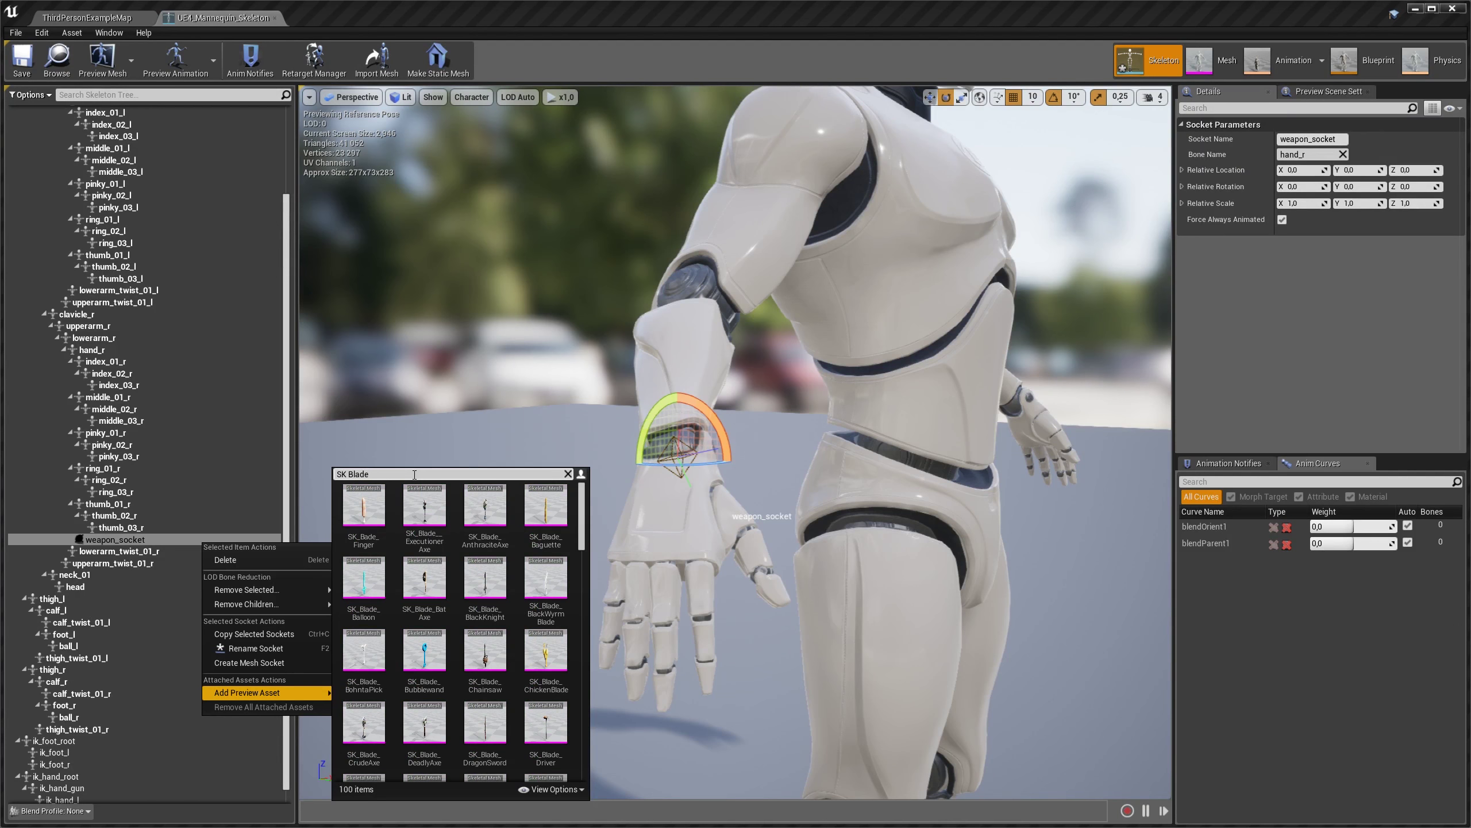
Step: Scroll the results and attach SK_Blade_SwordA to weapon_socket as the preview asset
scroll(529, 589, down, 5)
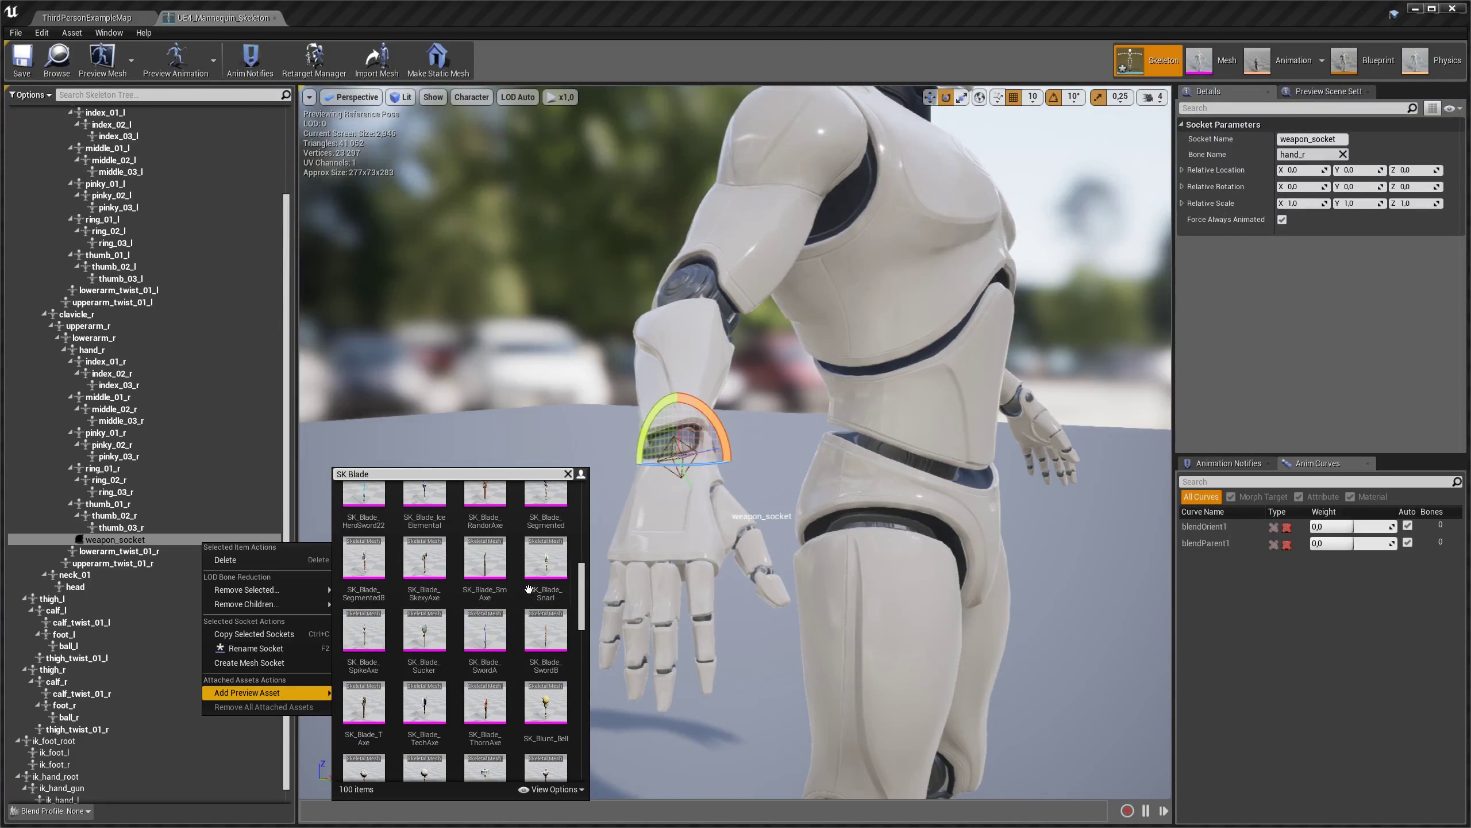
drag(581, 605, 577, 768)
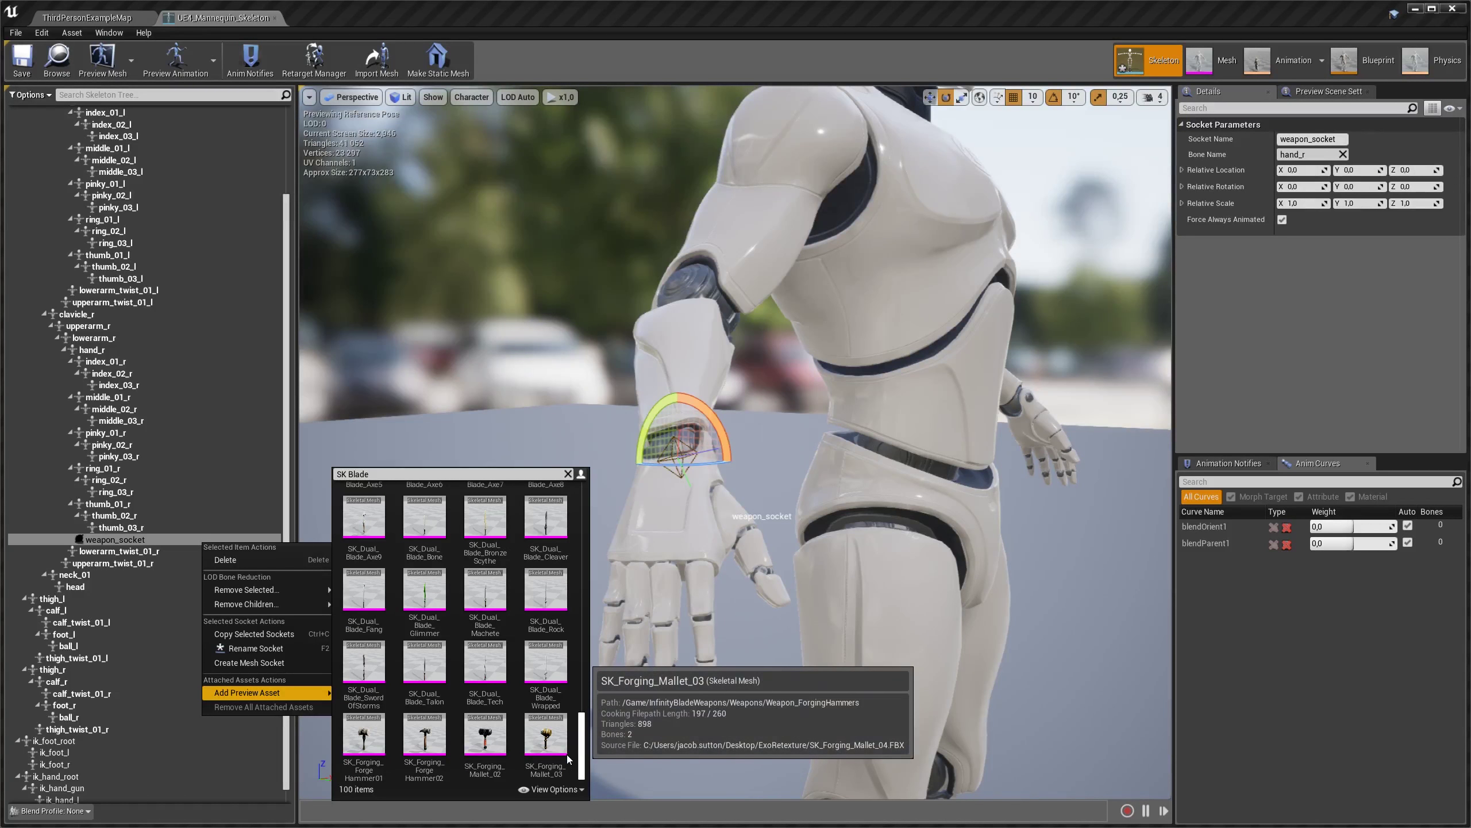
scroll(559, 729, up, 1)
scroll(559, 729, up, 1)
scroll(560, 729, up, 1)
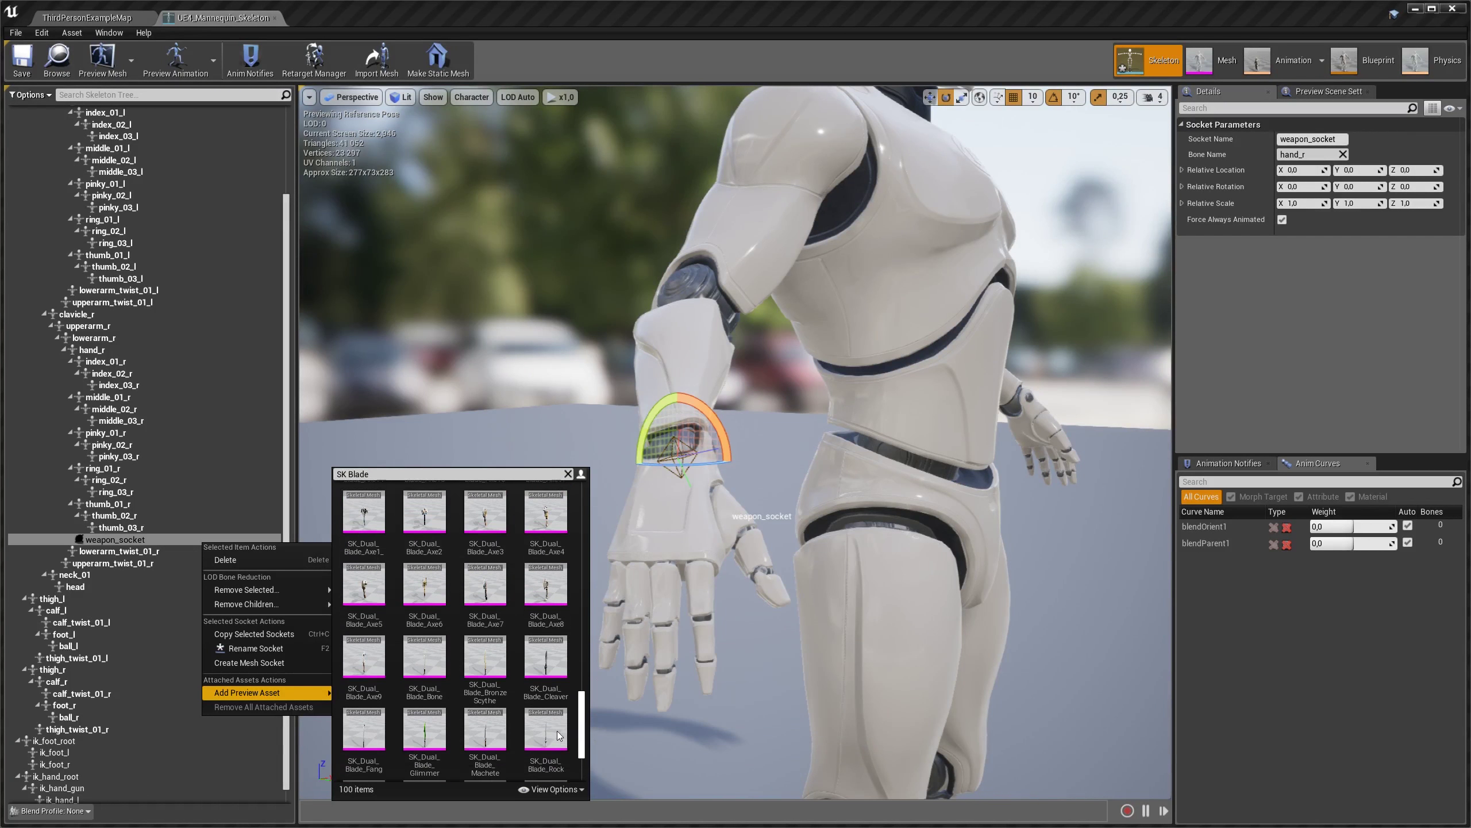
scroll(558, 742, down, 1)
scroll(557, 764, down, 2)
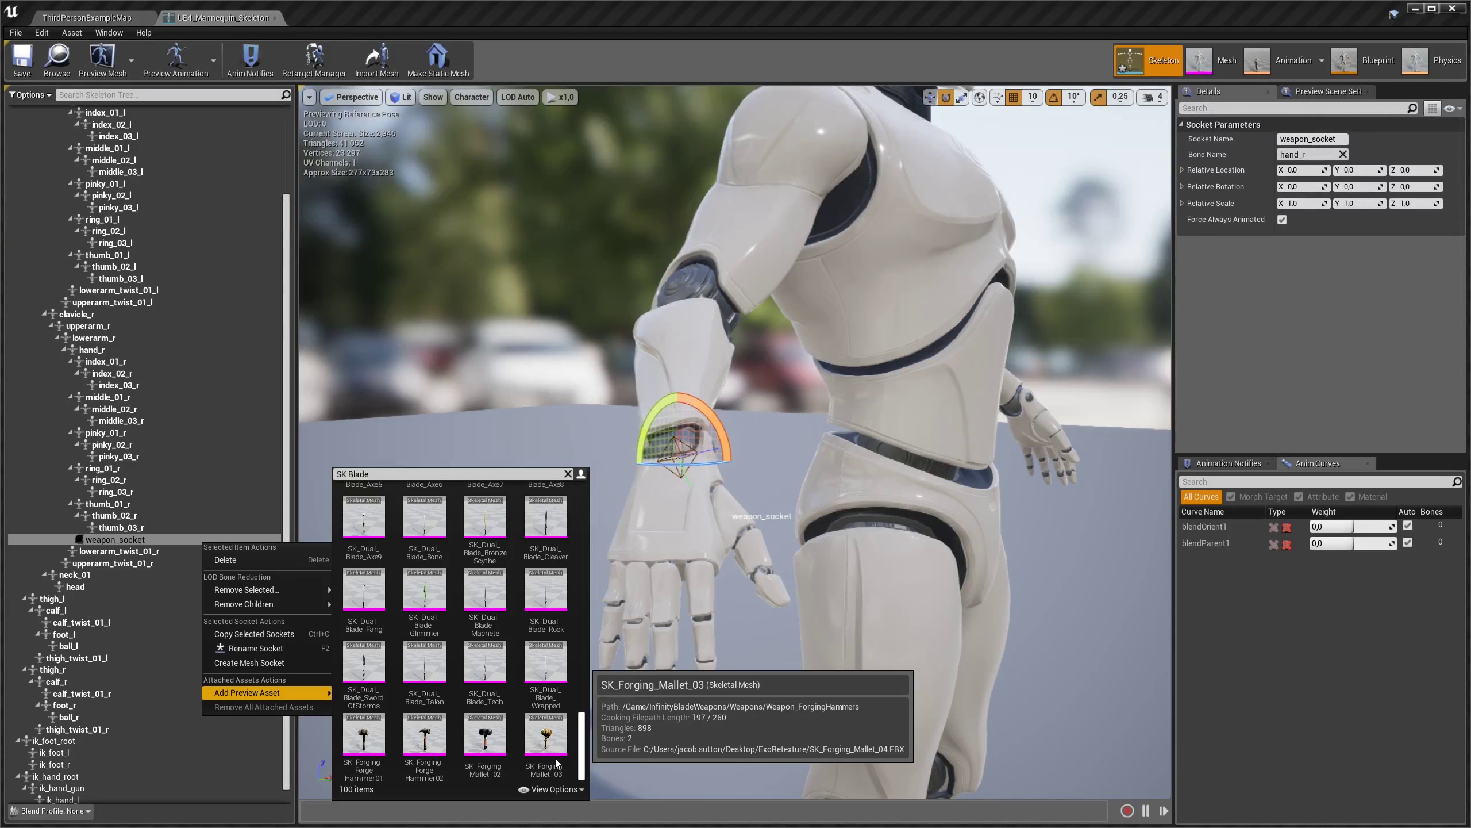
click(417, 474)
text(A)
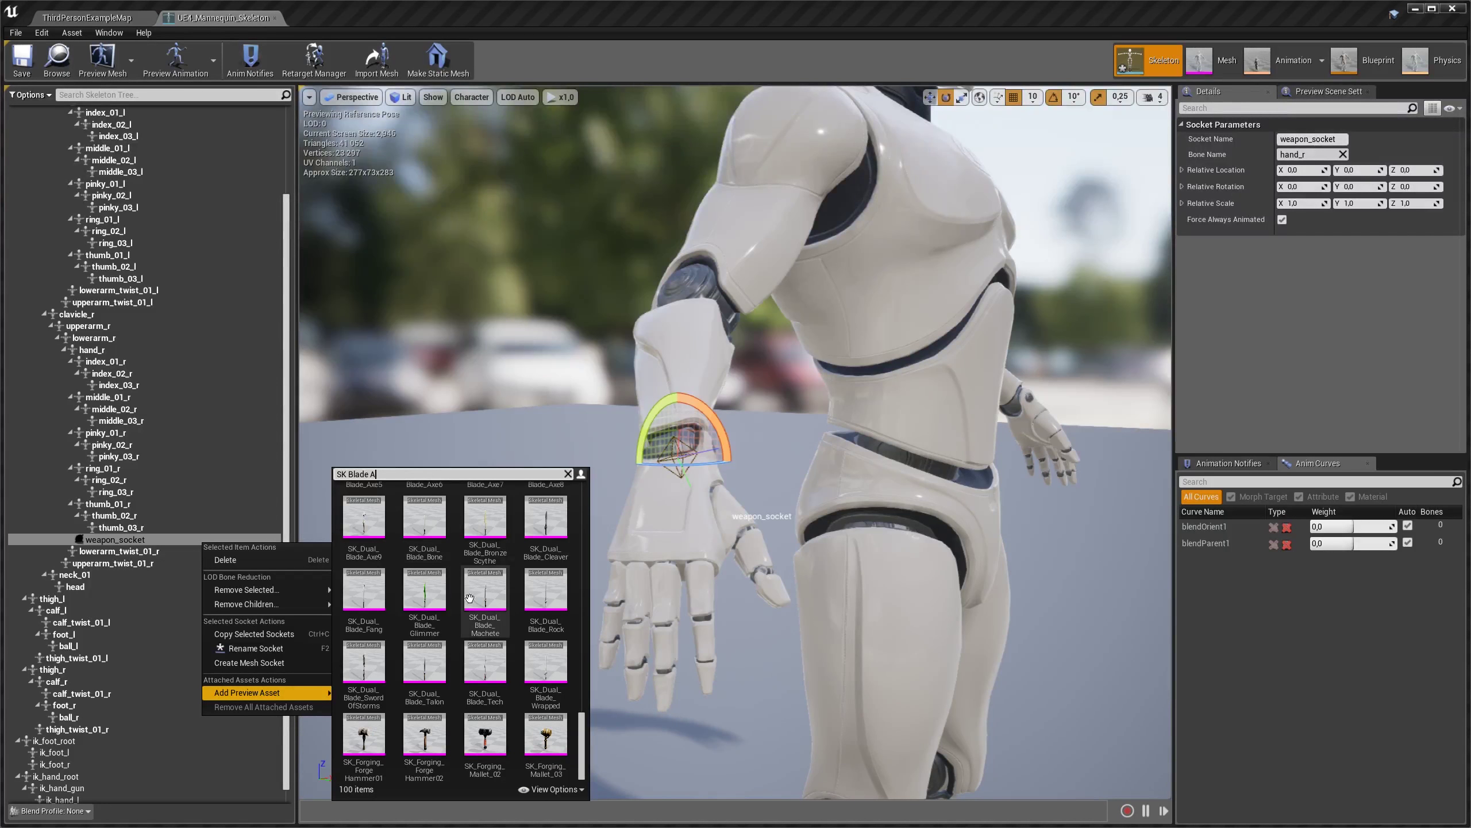
scroll(487, 638, up, 2)
scroll(487, 649, up, 1)
scroll(489, 662, up, 1)
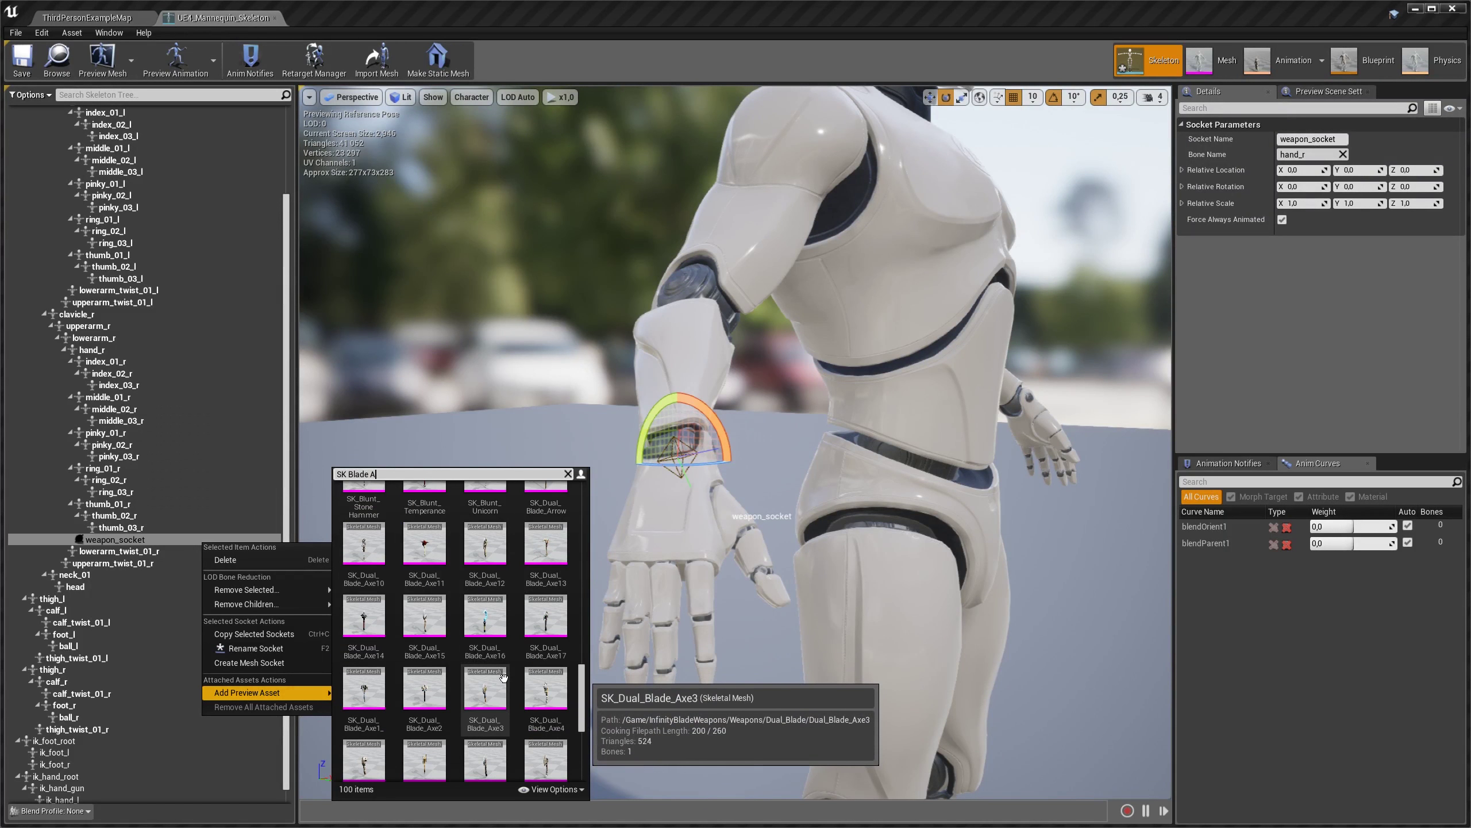
scroll(499, 667, up, 1)
scroll(510, 673, up, 1)
scroll(524, 681, up, 2)
scroll(524, 681, up, 1)
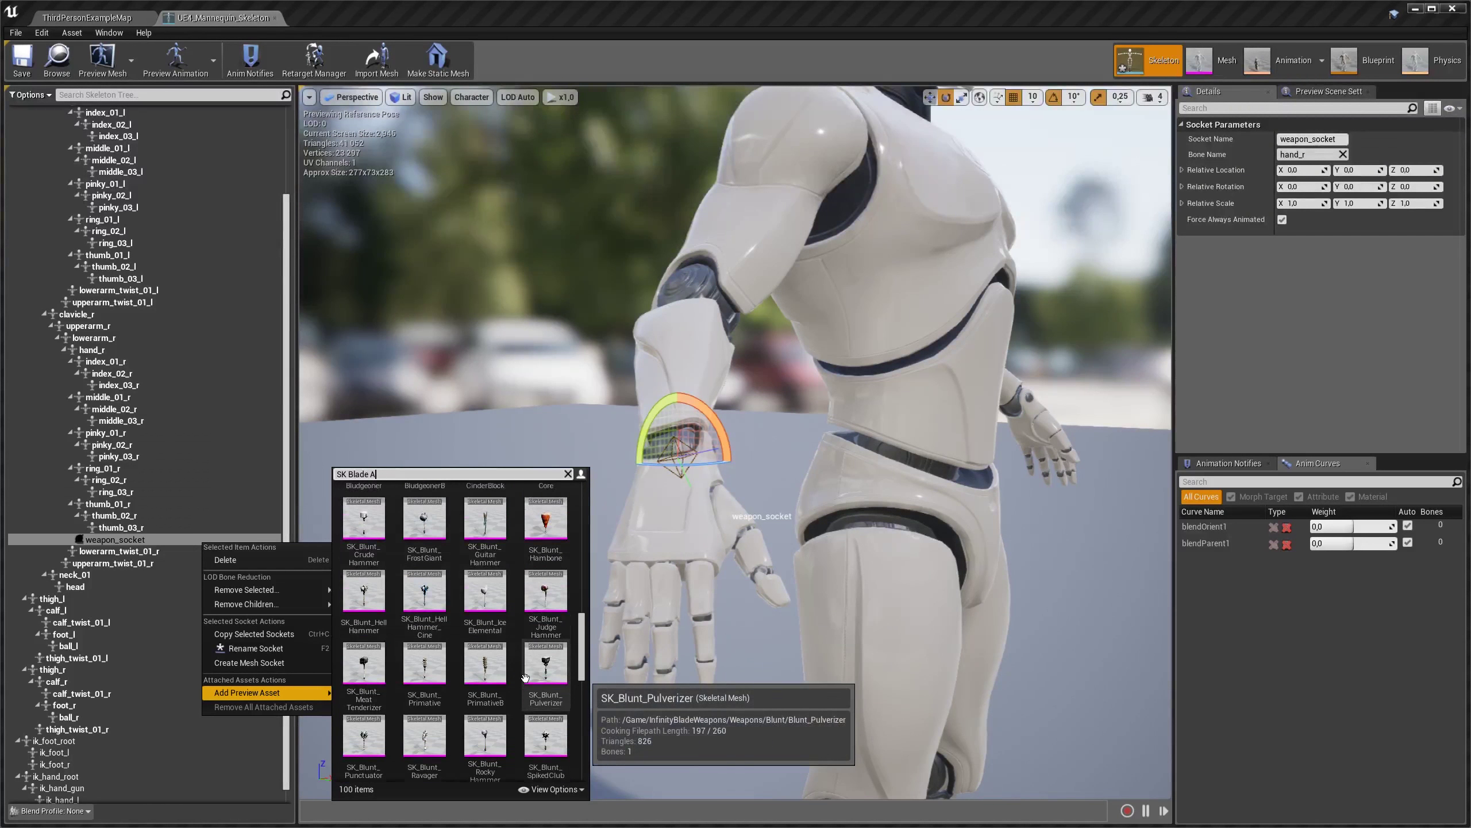
scroll(524, 678, up, 1)
scroll(524, 676, up, 1)
scroll(525, 672, up, 1)
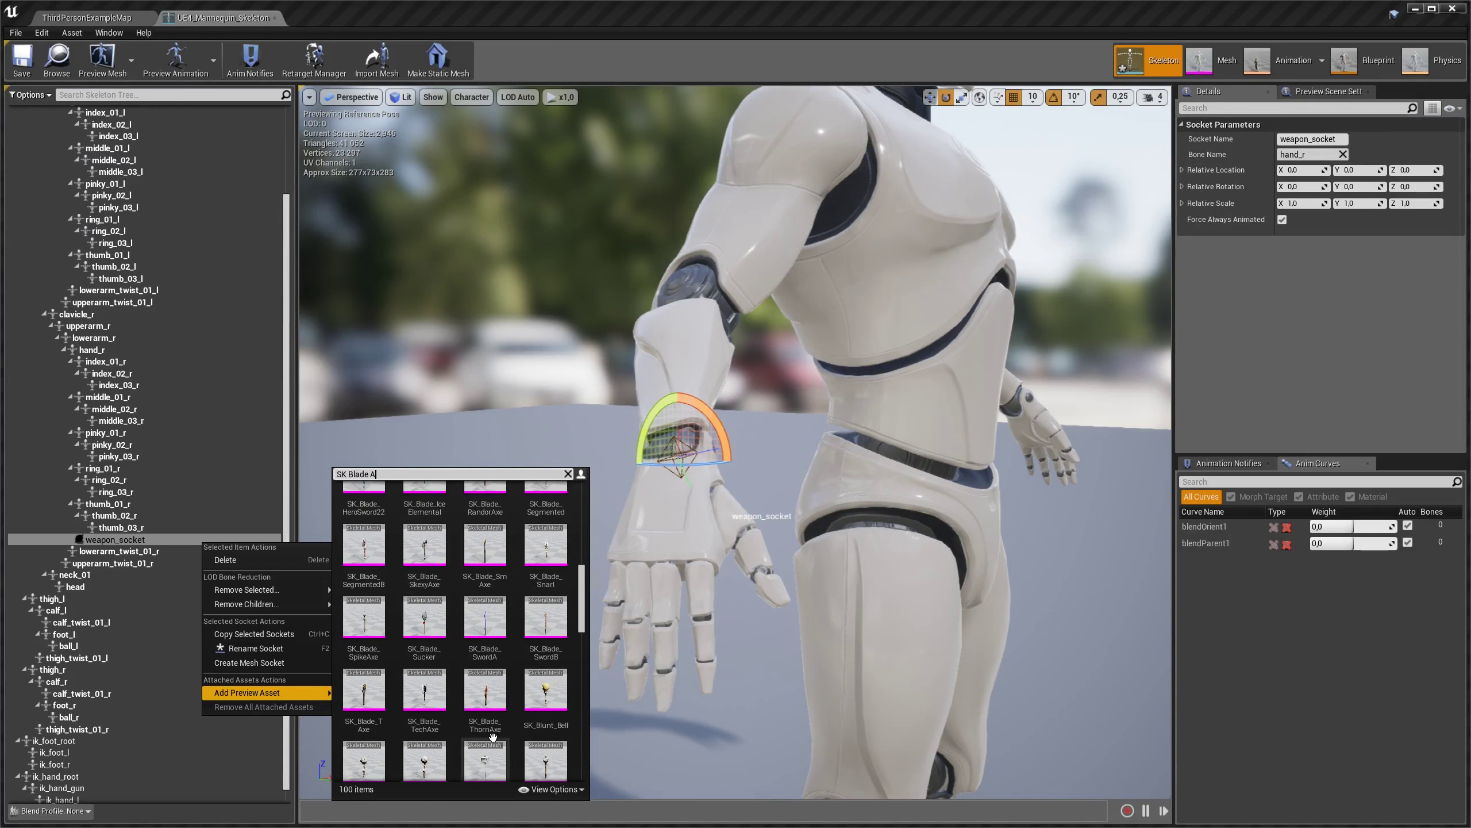
click(495, 626)
Step: Move weapon_socket to about X -8.44, Y 7.42, Z -3.61 so the hilt reaches the hand
right_drag(624, 422, 584, 387)
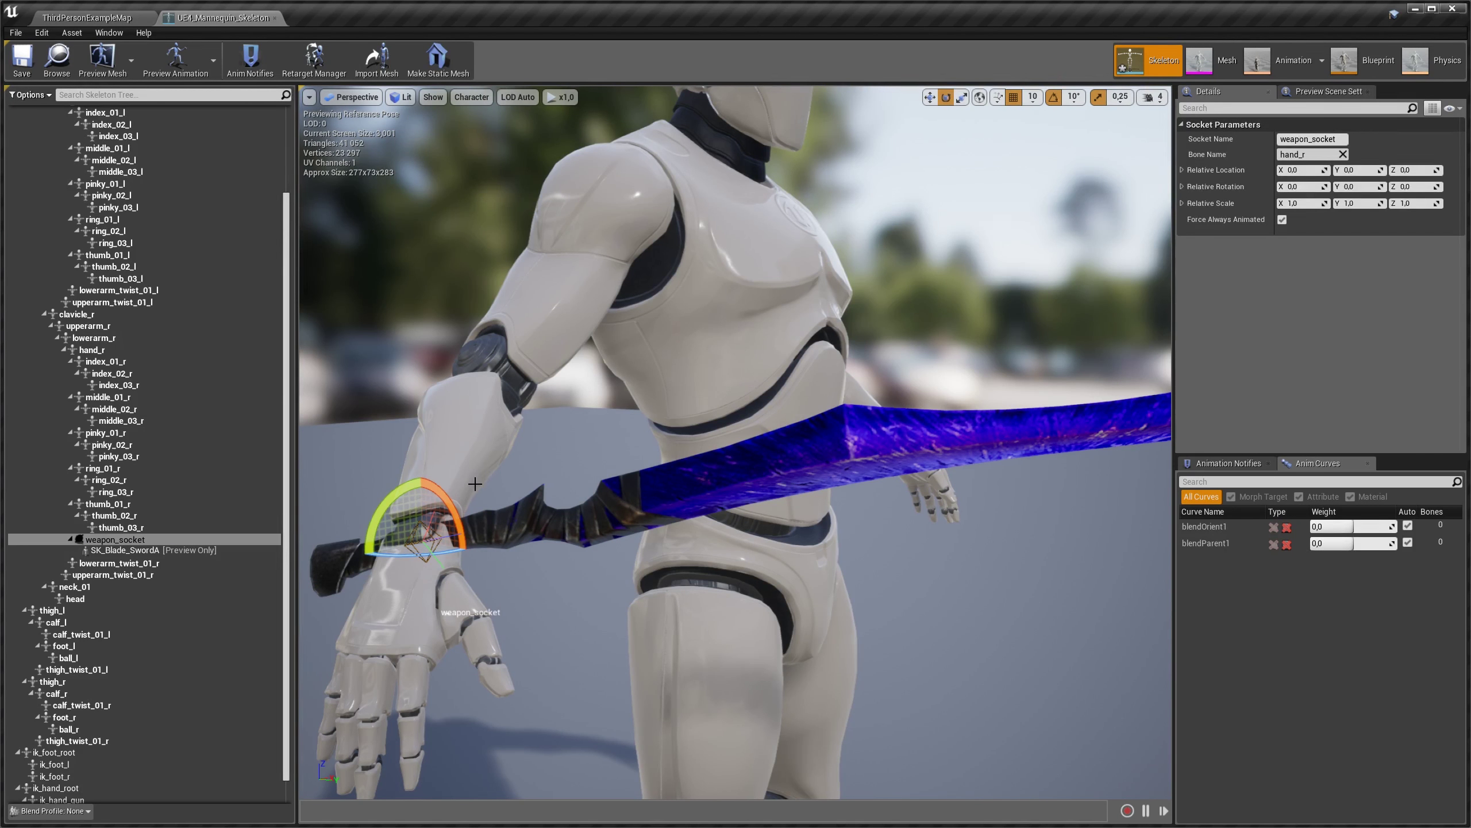
right_drag(562, 313, 510, 382)
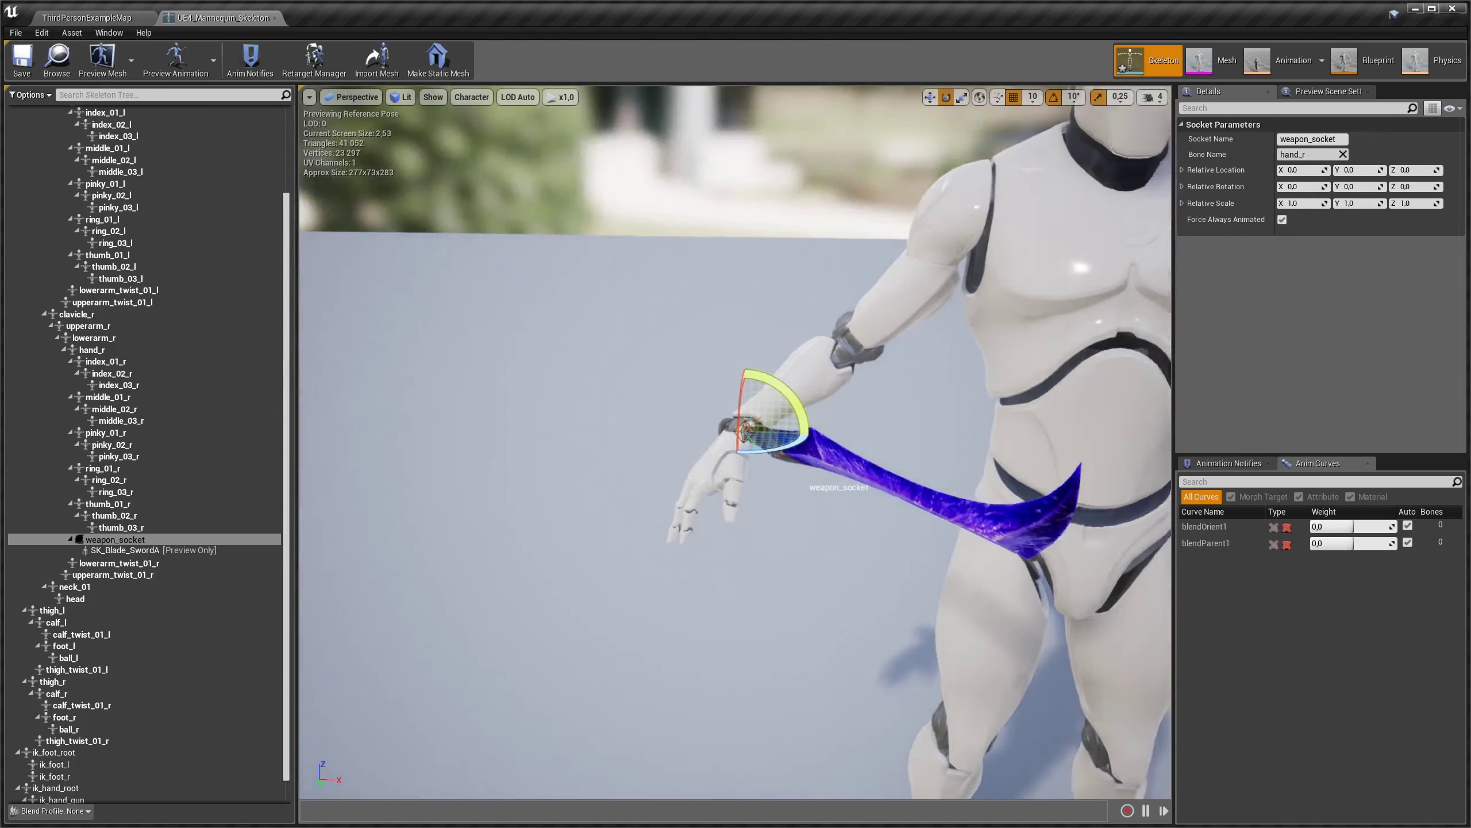
right_drag(509, 264, 510, 261)
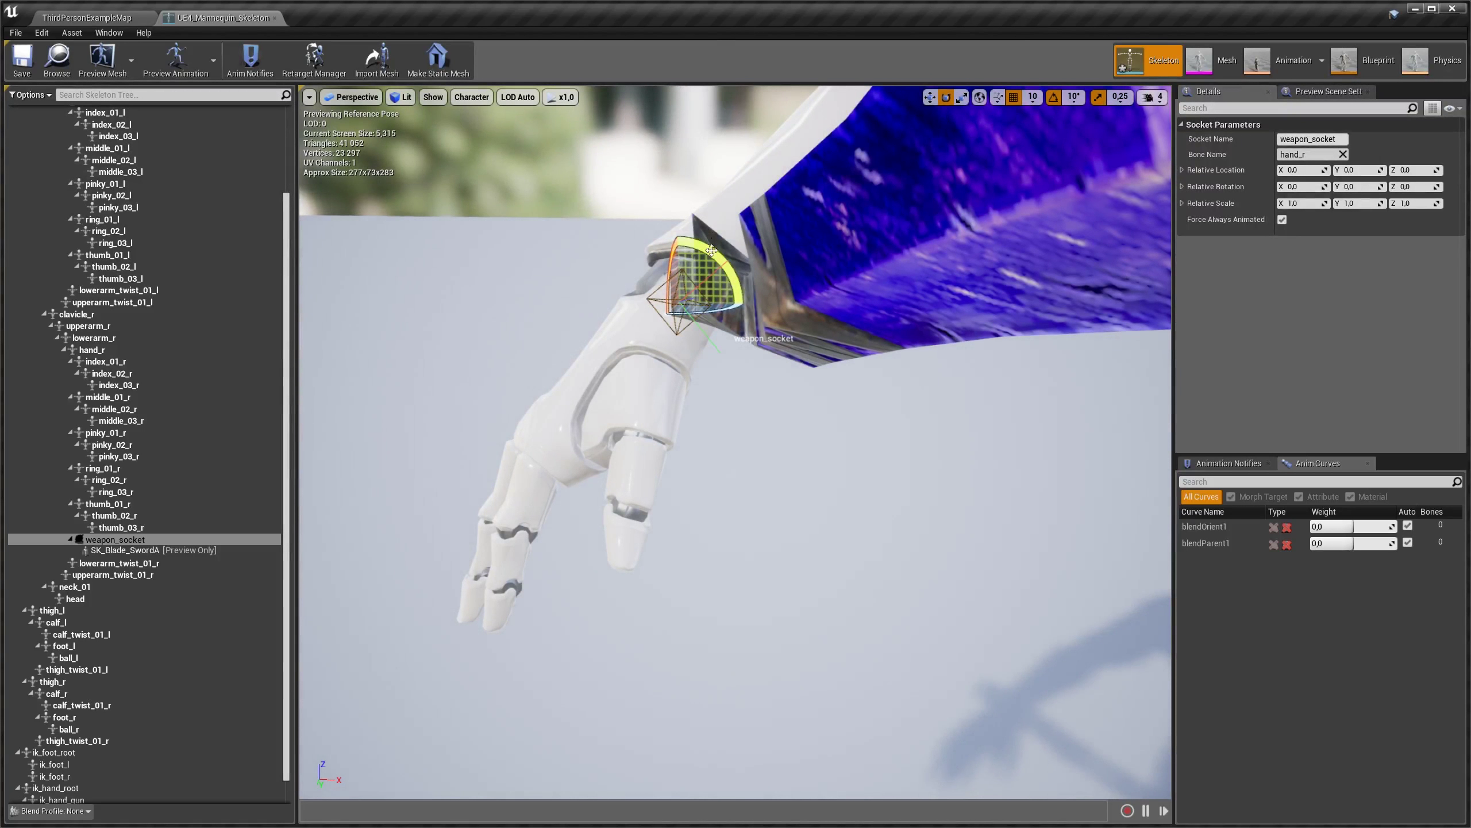
key(w)
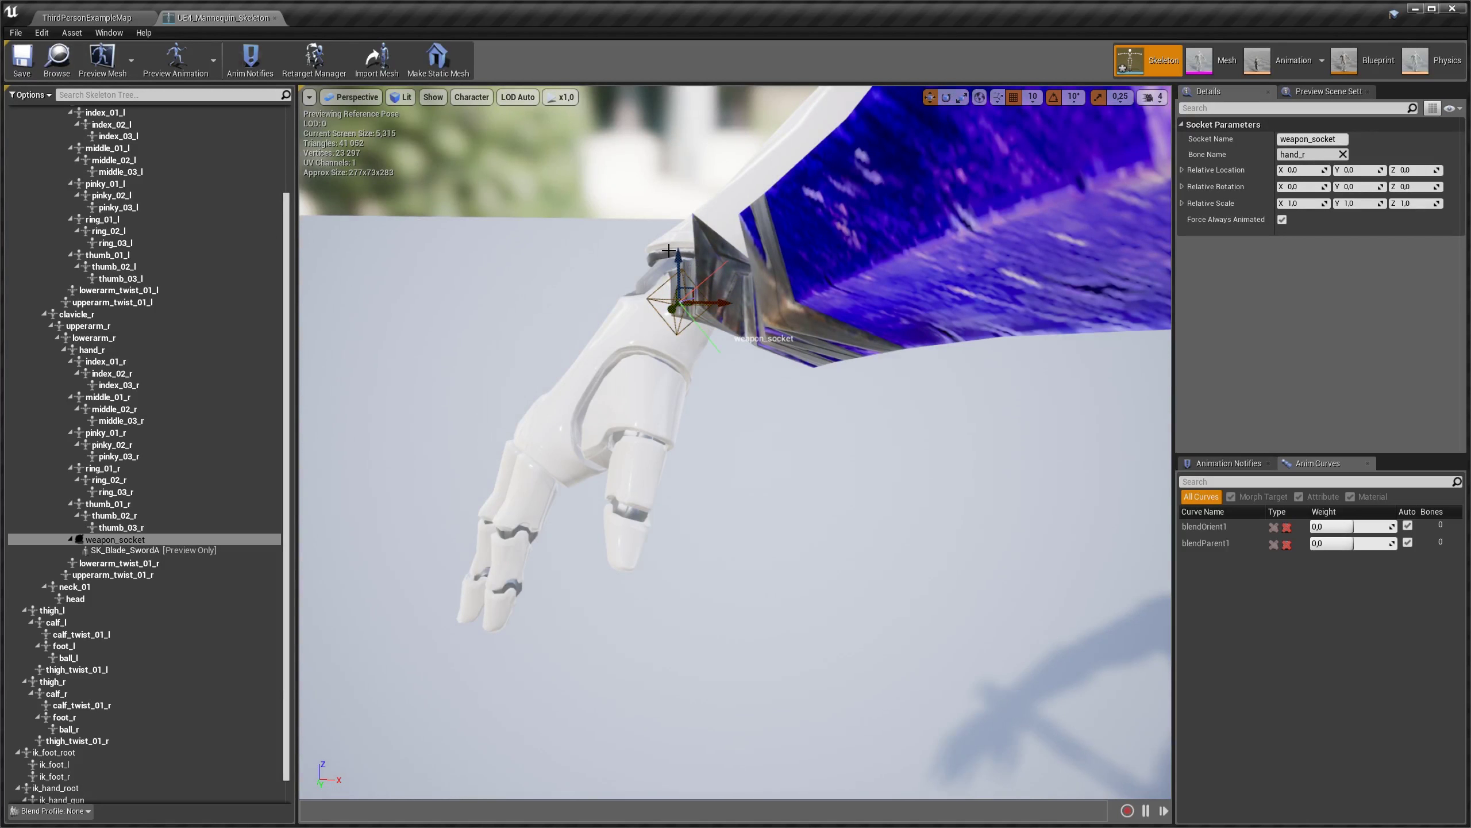
mouse_move(686, 310)
mouse_down()
mouse_move(667, 313)
mouse_move(619, 414)
mouse_up()
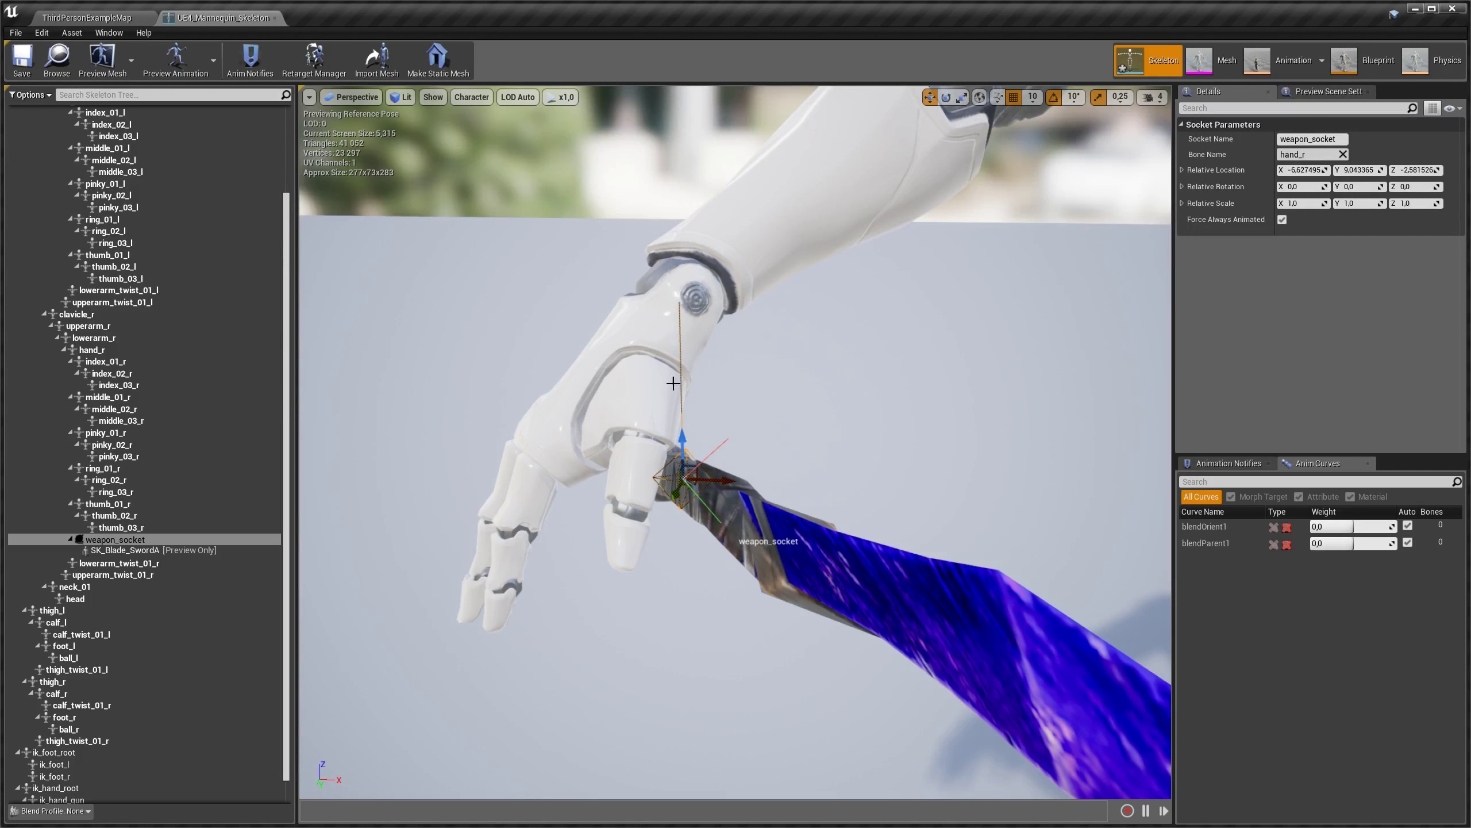
key(f)
mouse_move(746, 389)
mouse_down()
mouse_move(747, 406)
mouse_move(733, 299)
mouse_up()
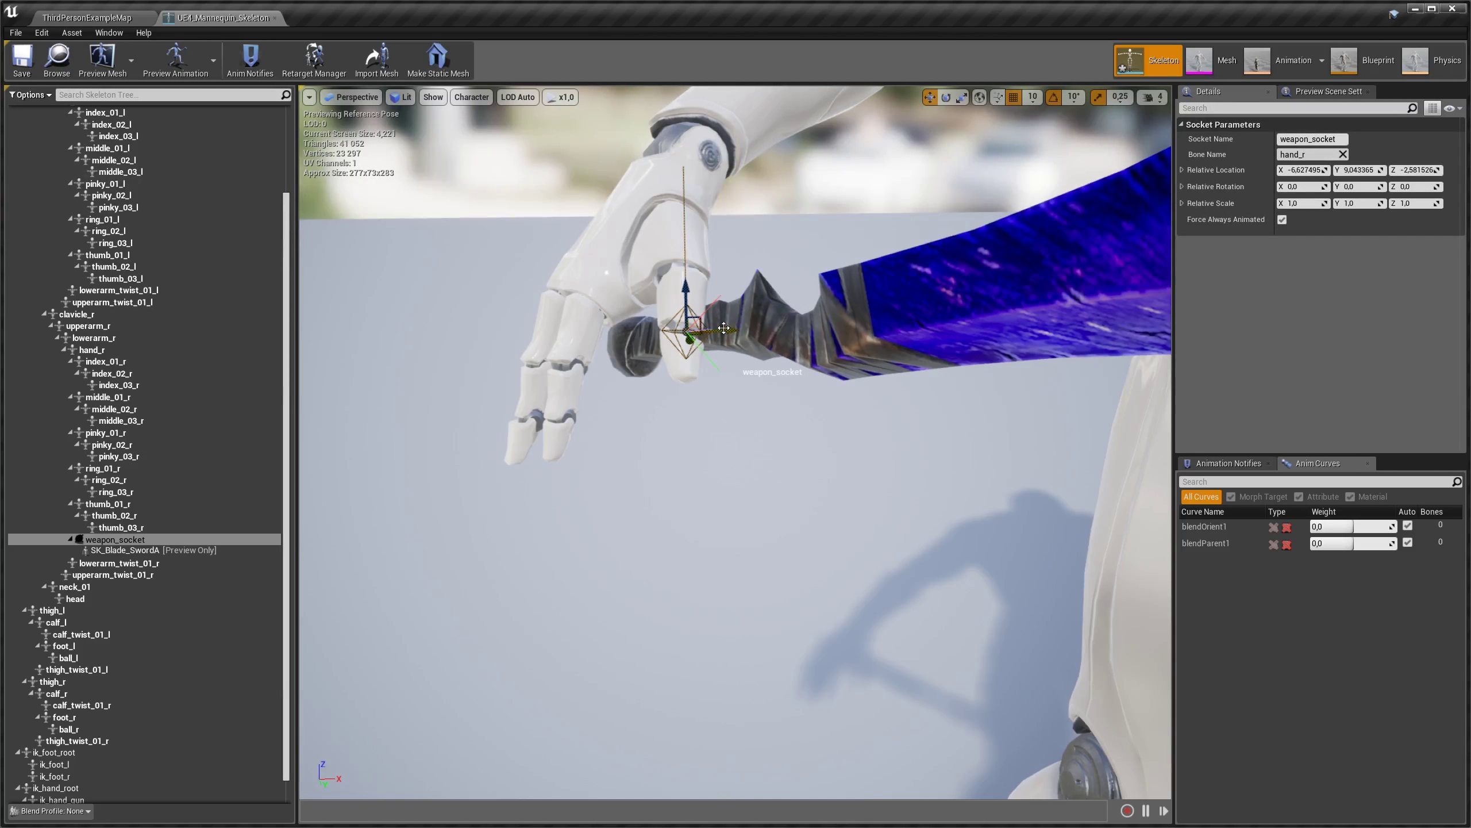
drag(733, 330, 638, 348)
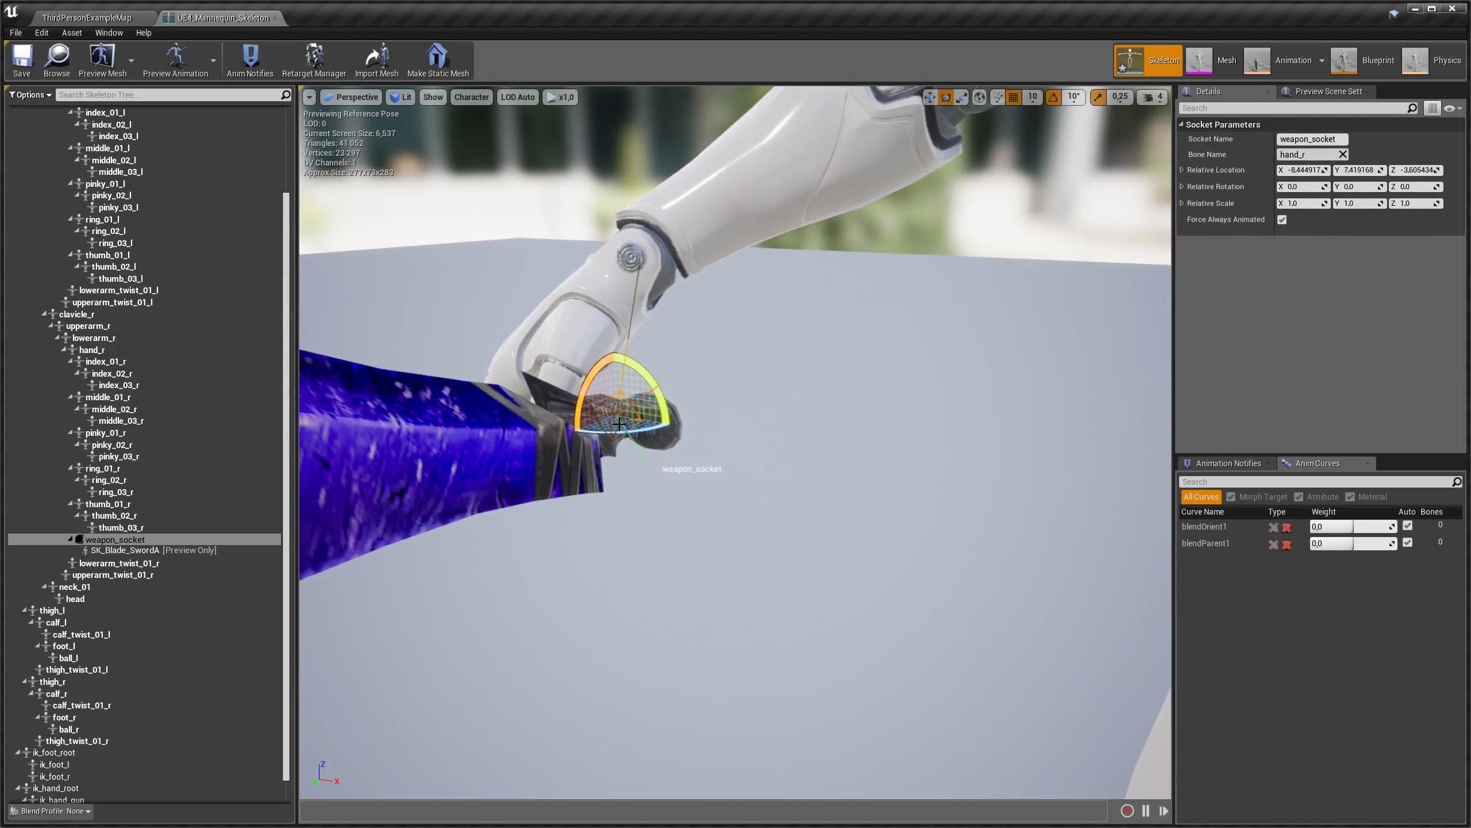
Step: Adjust weapon_socket to about X -11.53, Y 4.66, Z -5.34, rotation 7.66, 6.26, 30.46
key(e)
drag(615, 430, 628, 383)
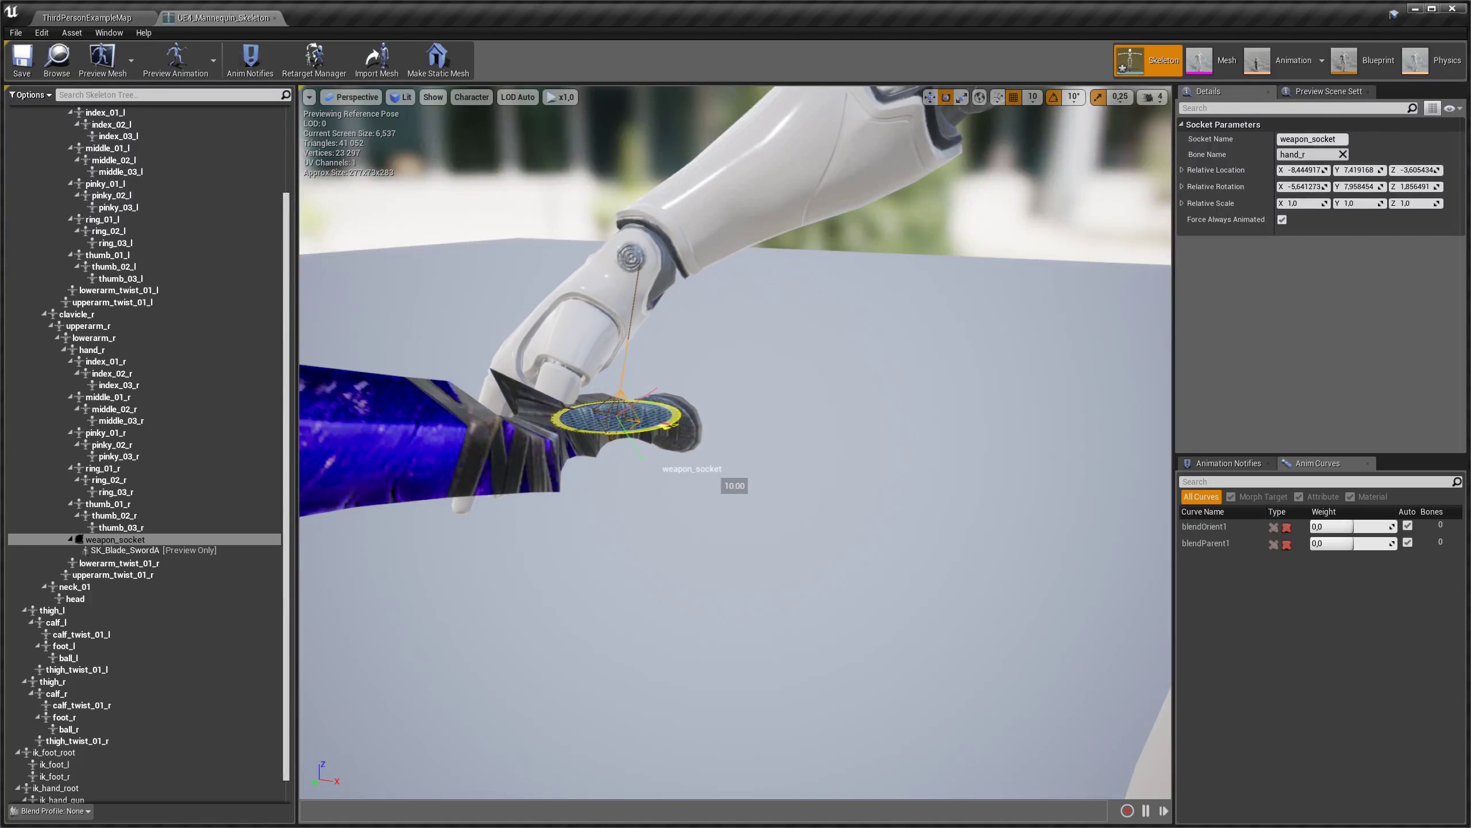
key(r)
key(w)
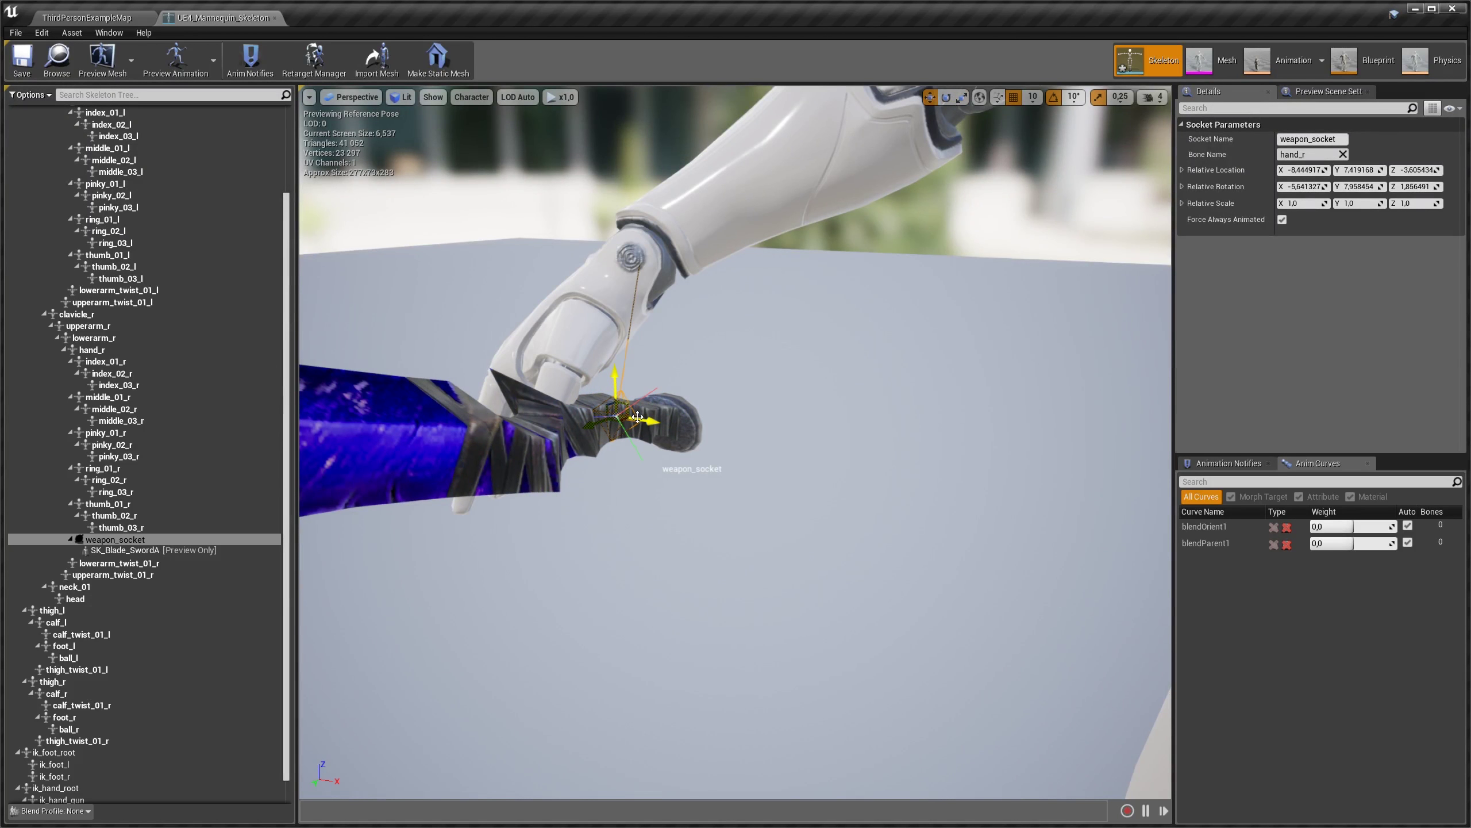
drag(641, 416, 597, 411)
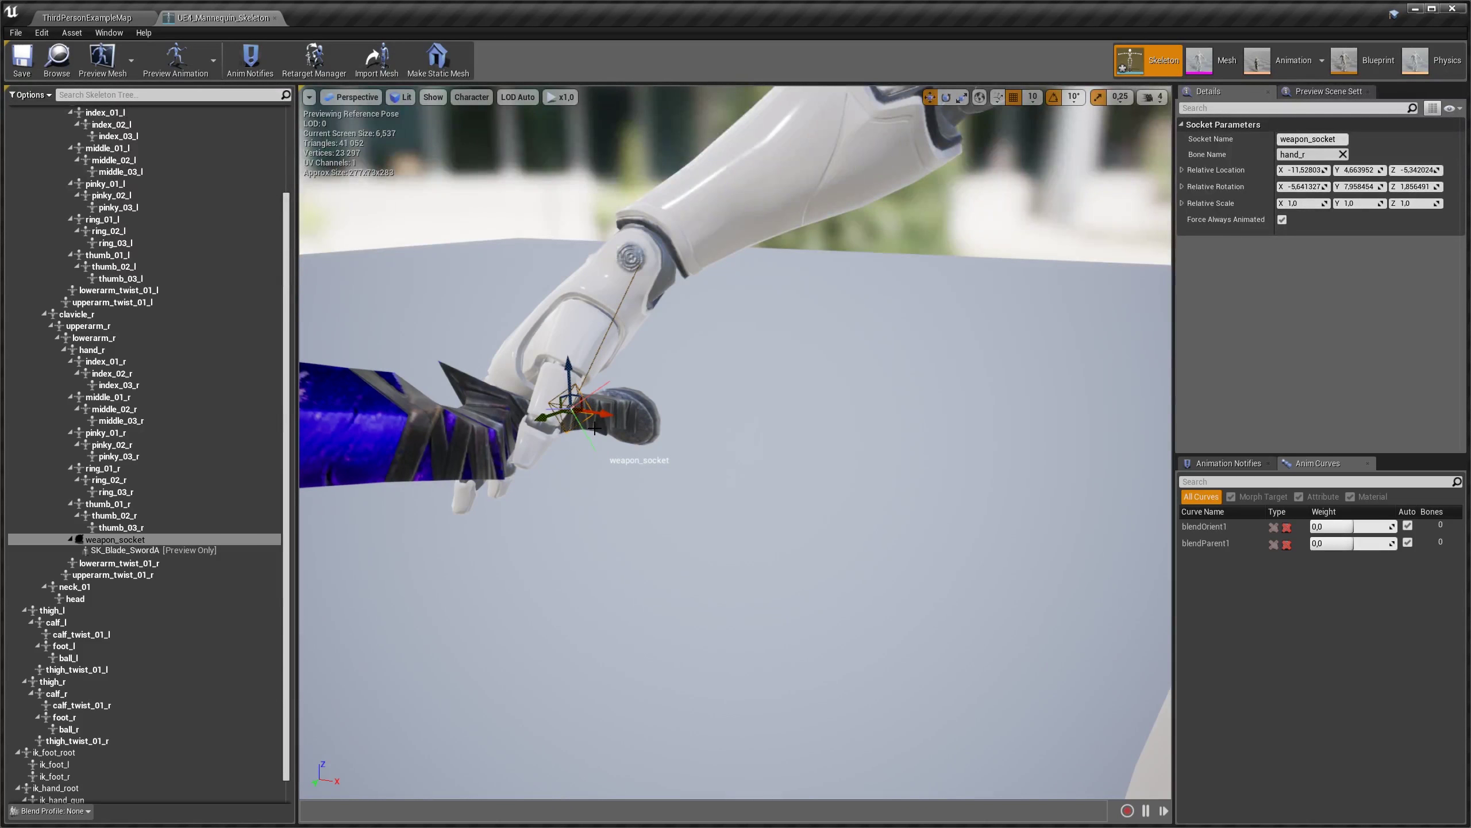
right_drag(597, 410, 597, 410)
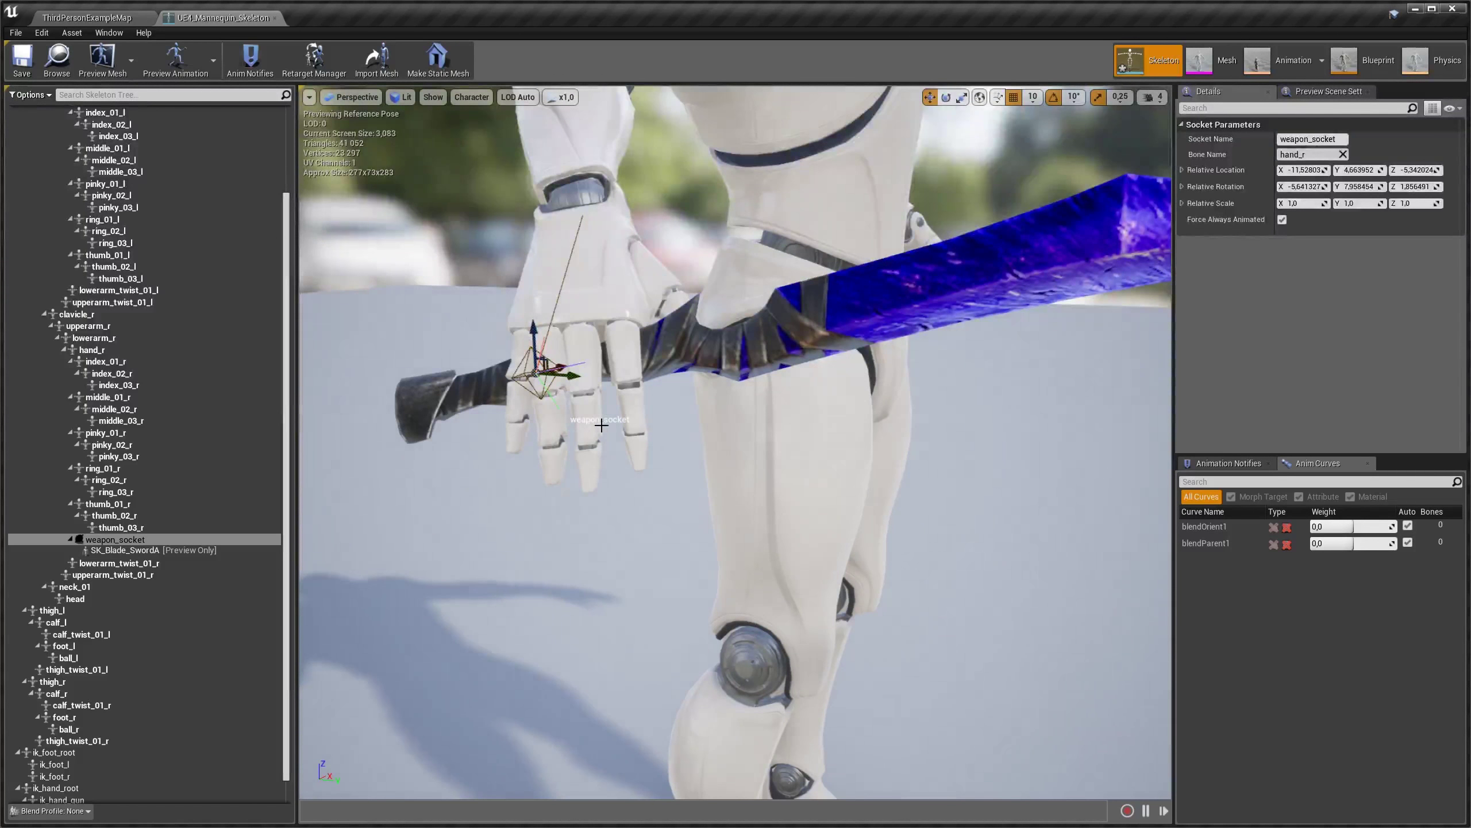
key(e)
mouse_move(553, 332)
mouse_down()
mouse_move(571, 368)
mouse_move(522, 325)
mouse_up()
right_drag(597, 410, 542, 395)
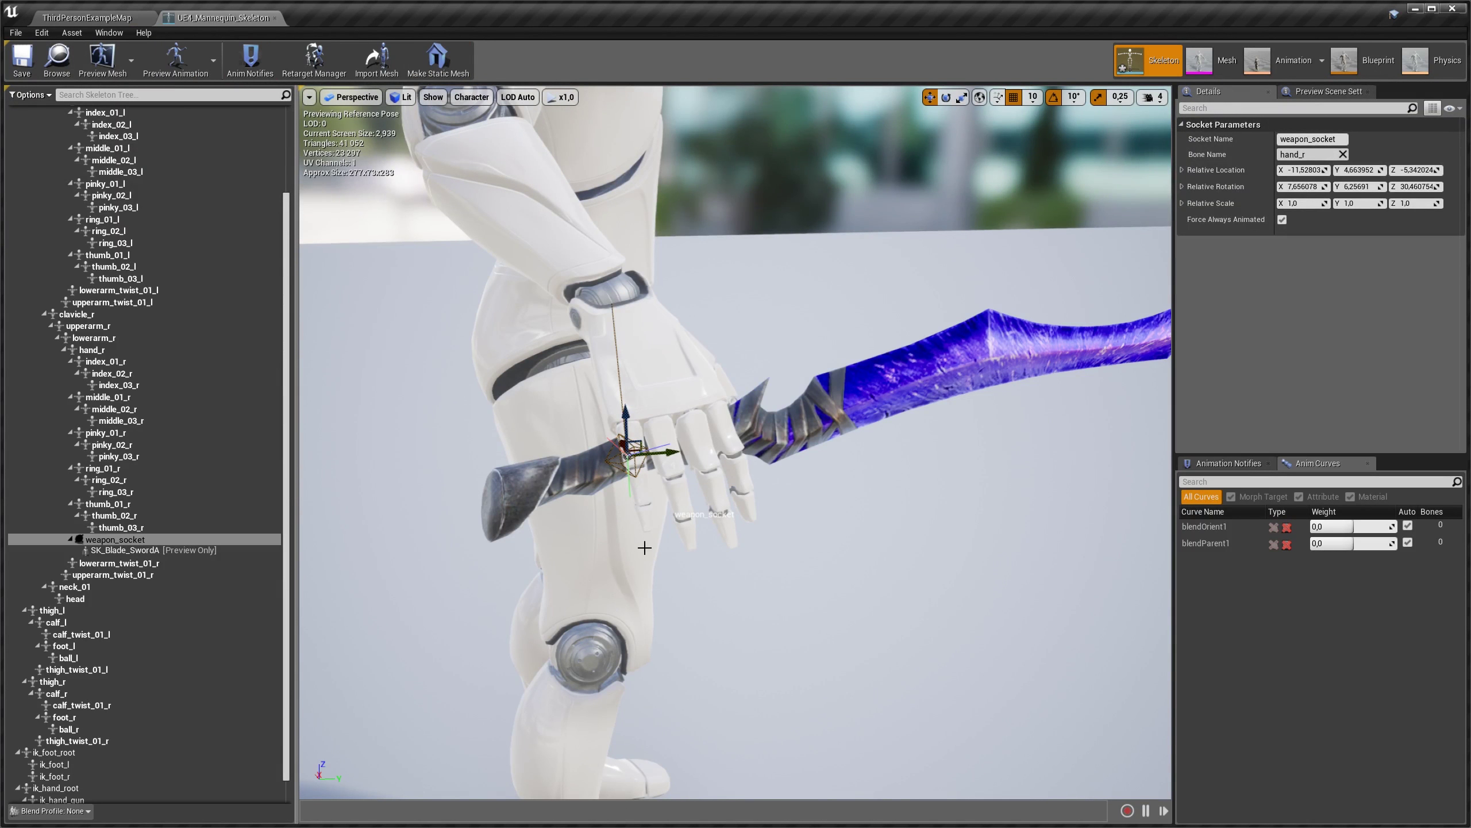
Step: Return to ThirdPersonExampleMap and browse InfinityBladeWeapons > Weapons > Blade > Swords > Blade_SwordA
click(87, 17)
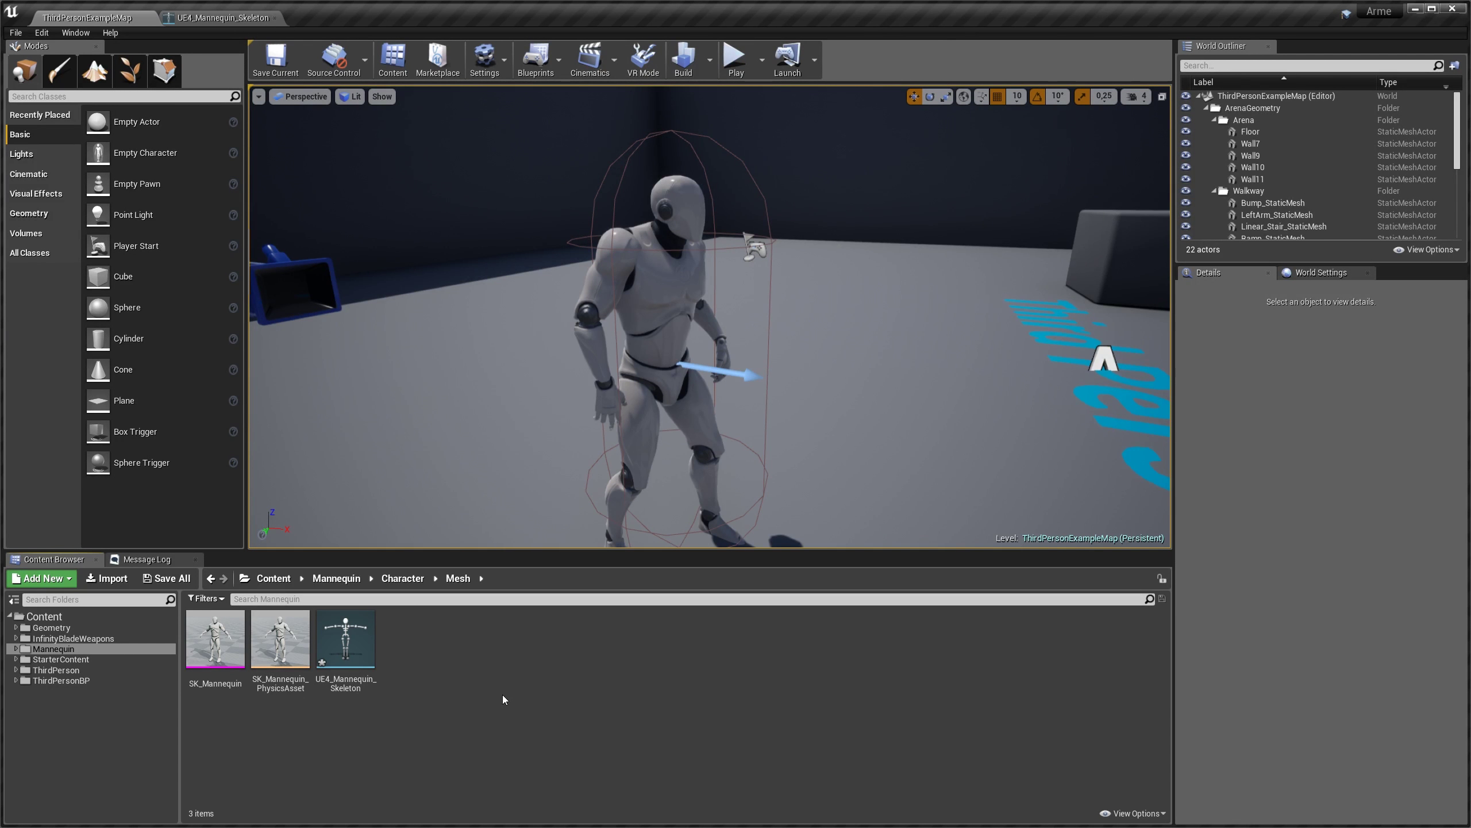
click(73, 638)
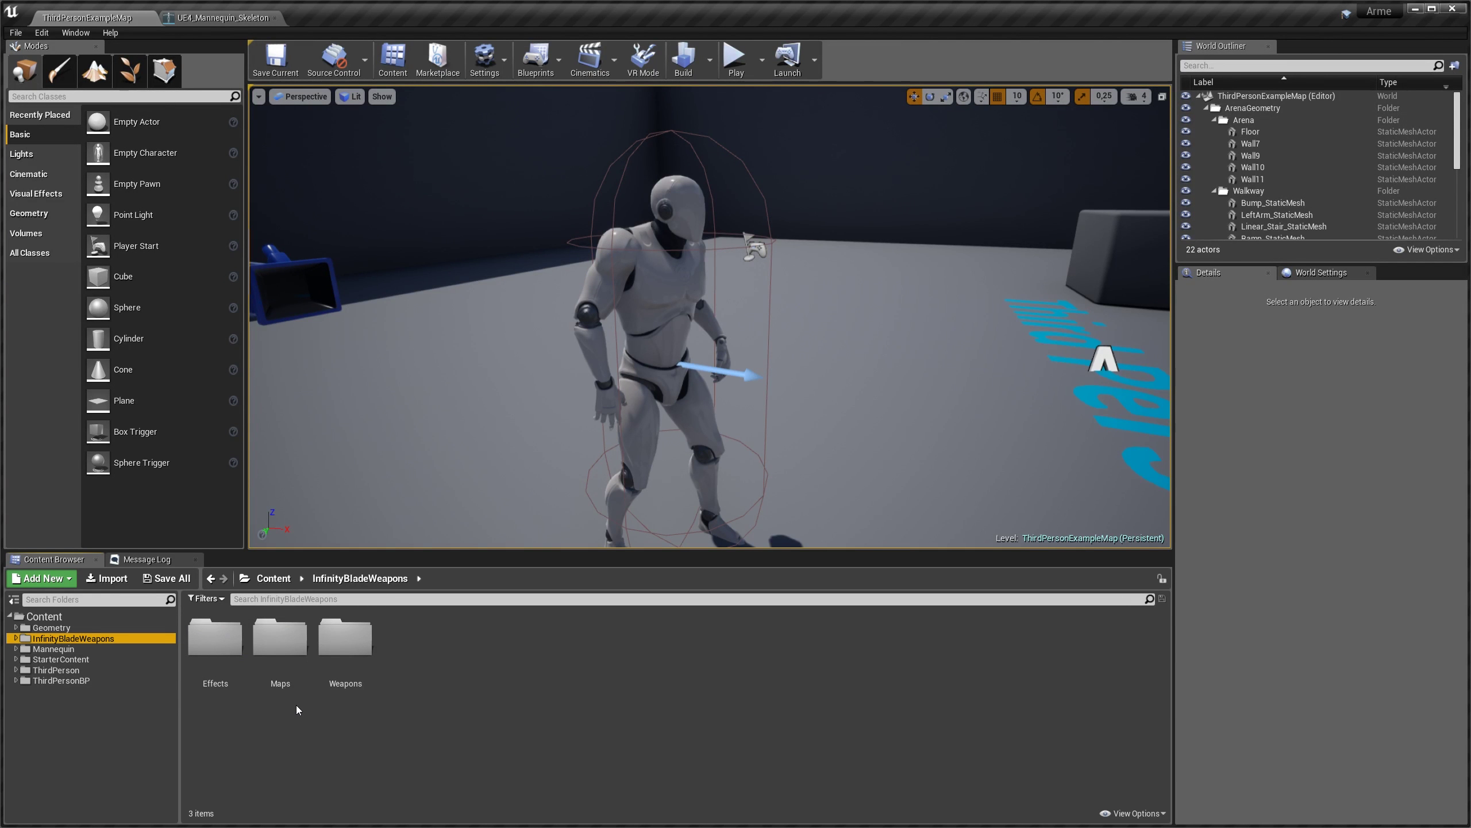
double_click(361, 680)
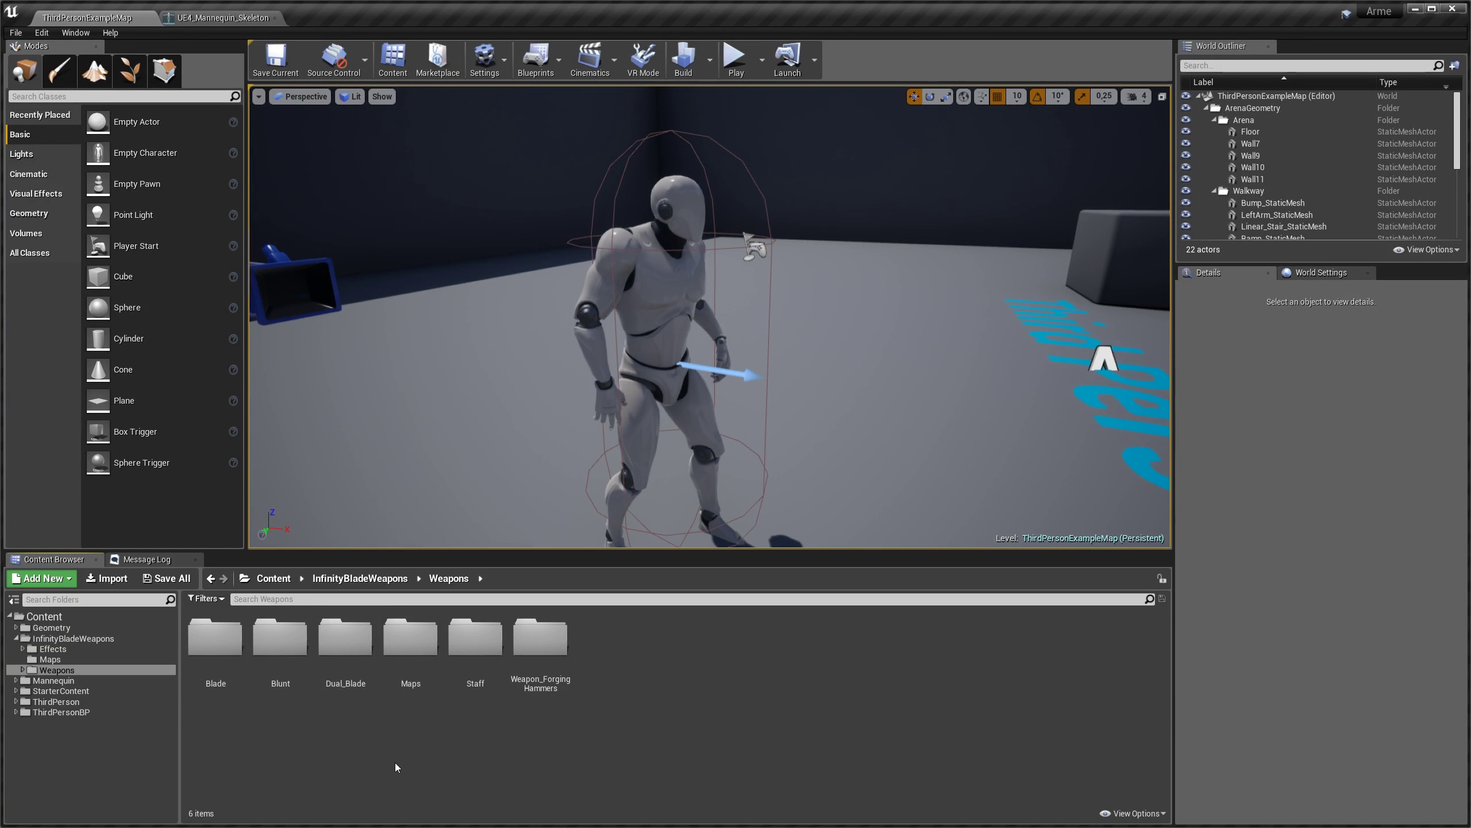
double_click(216, 641)
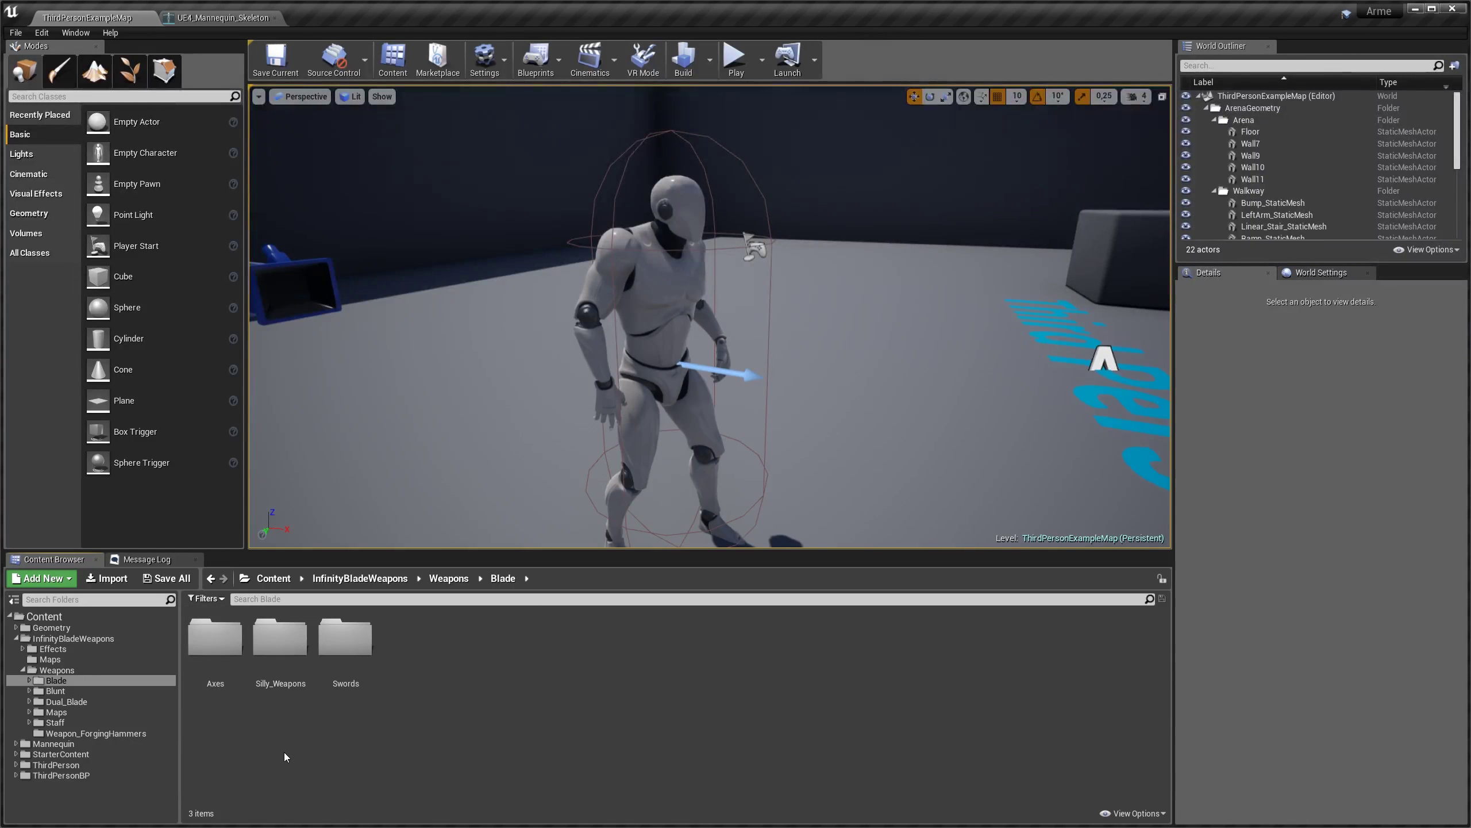
double_click(345, 647)
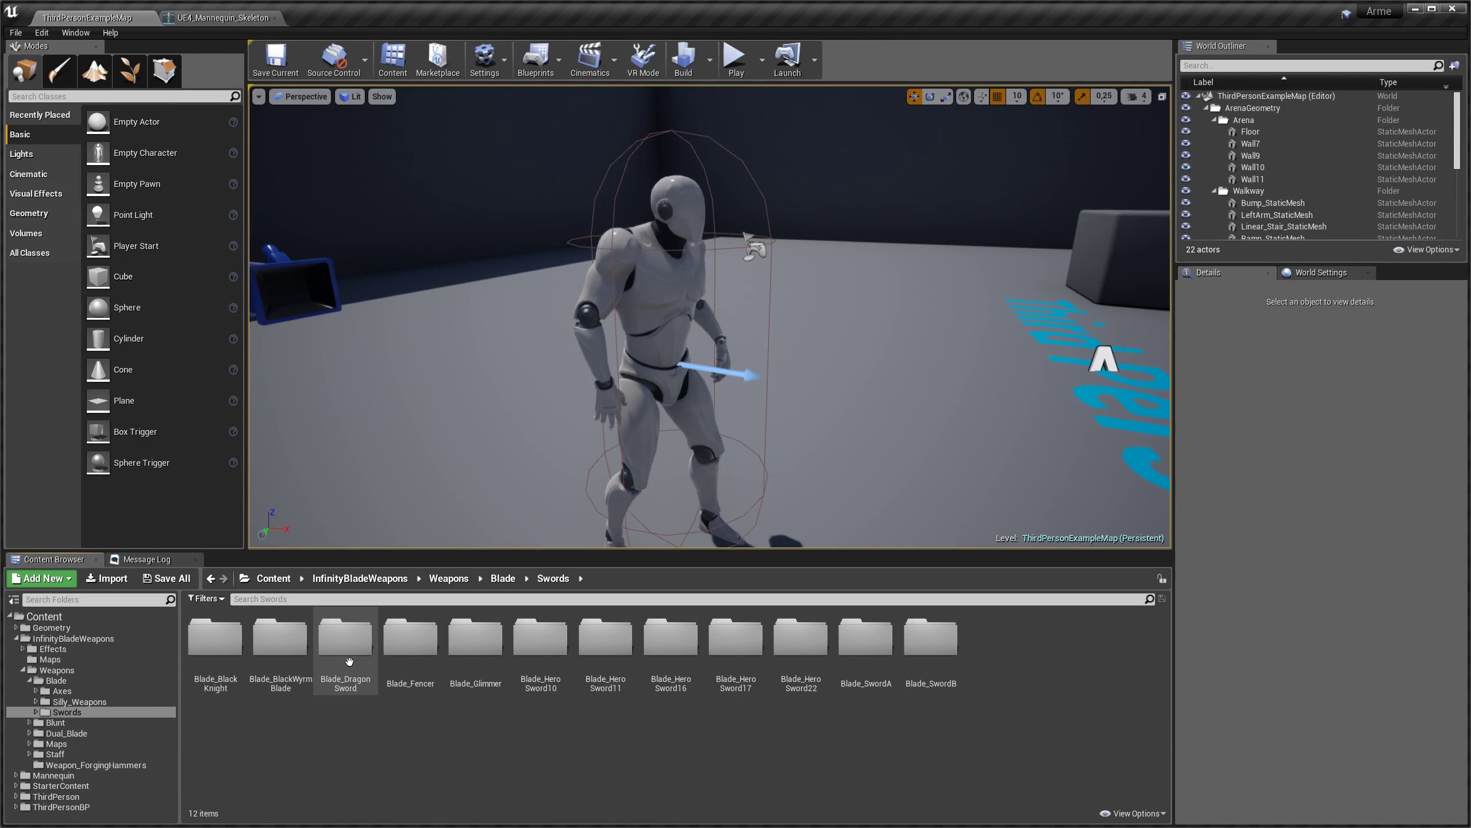
double_click(866, 637)
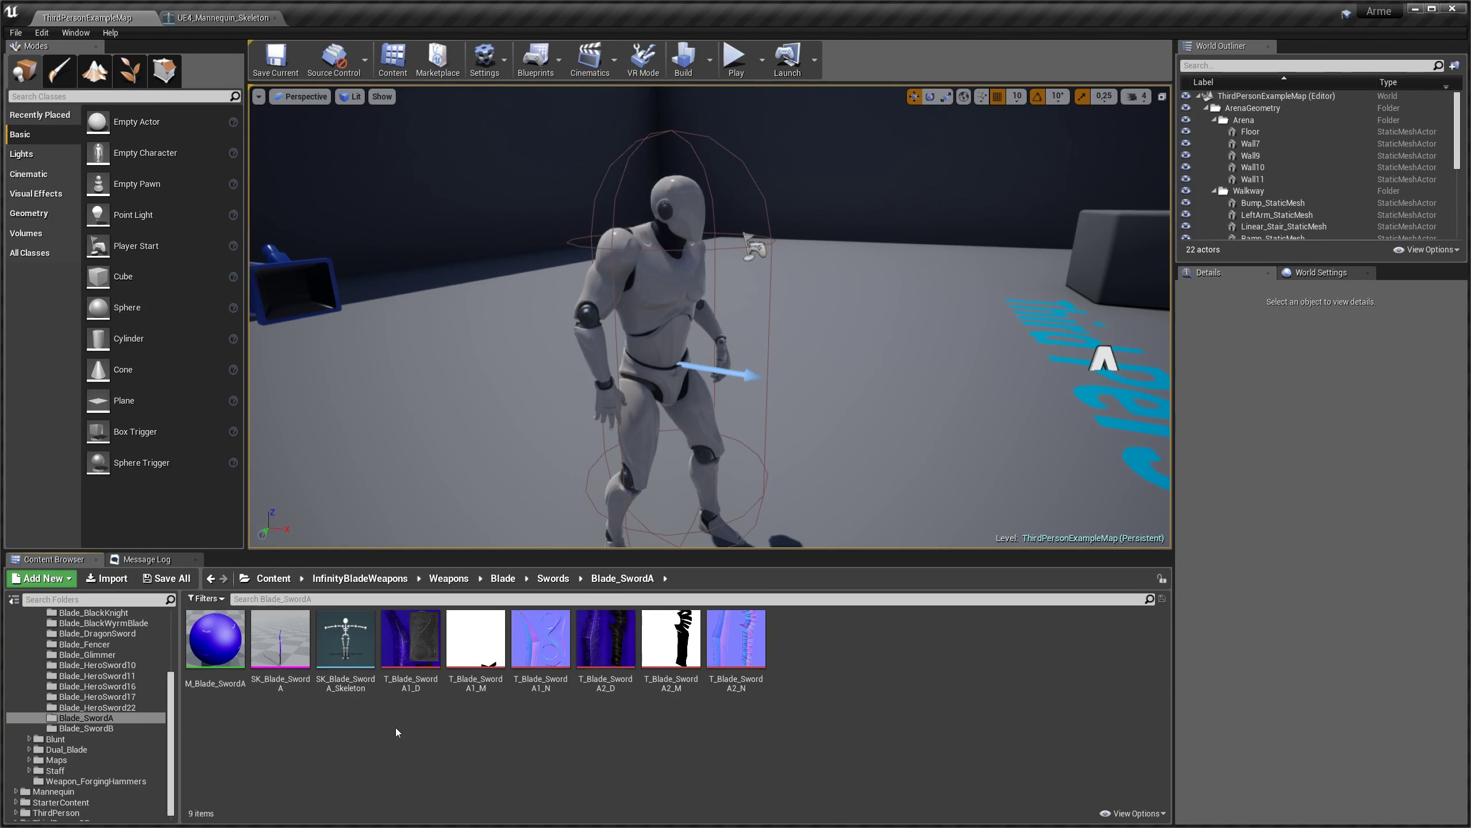
Step: Create an Actor-based Blueprint class named BP_Sword in Blade_SwordA and open it in the Blueprint editor
right_click(819, 661)
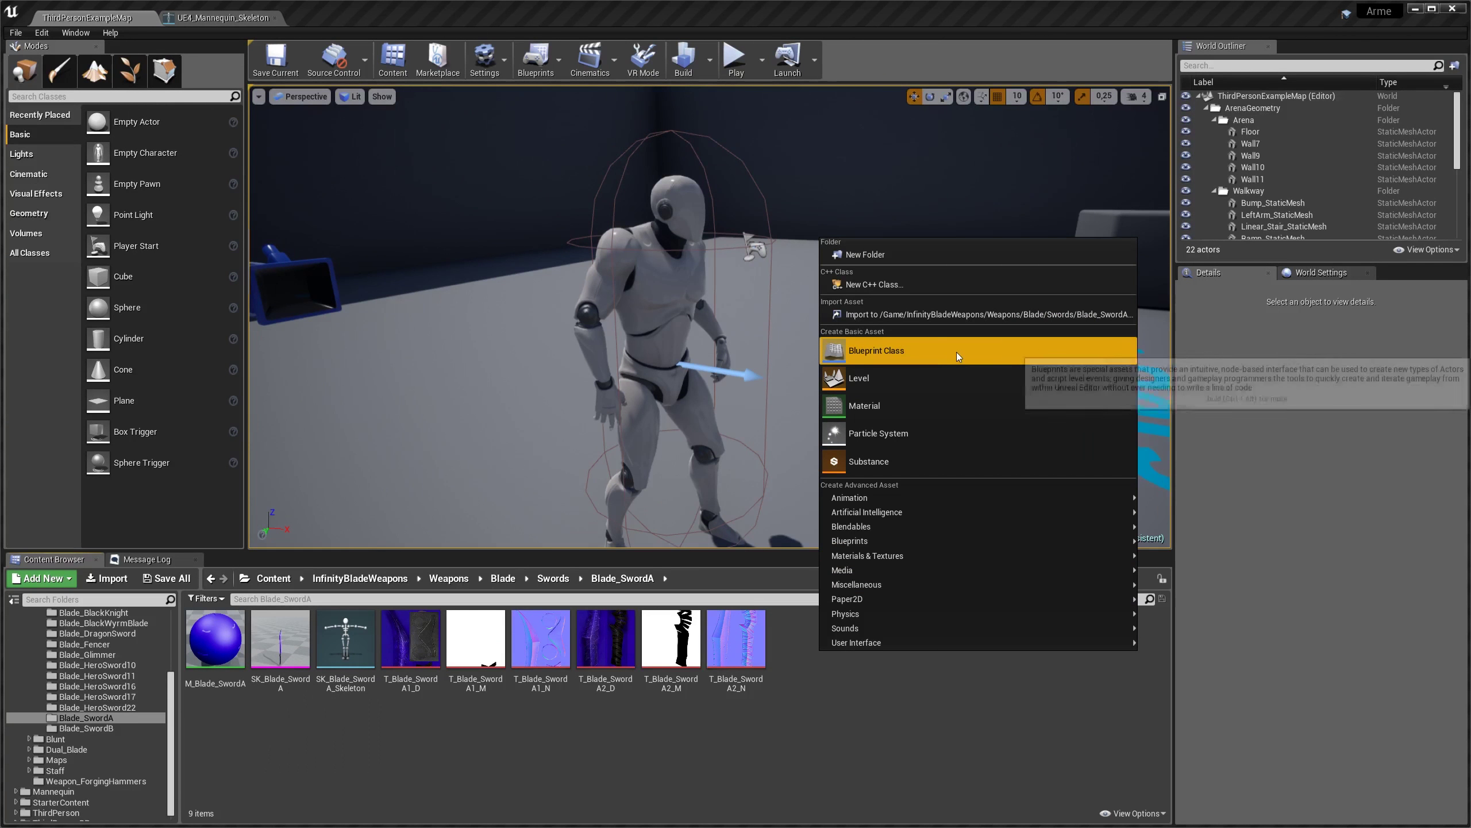
click(852, 346)
click(635, 281)
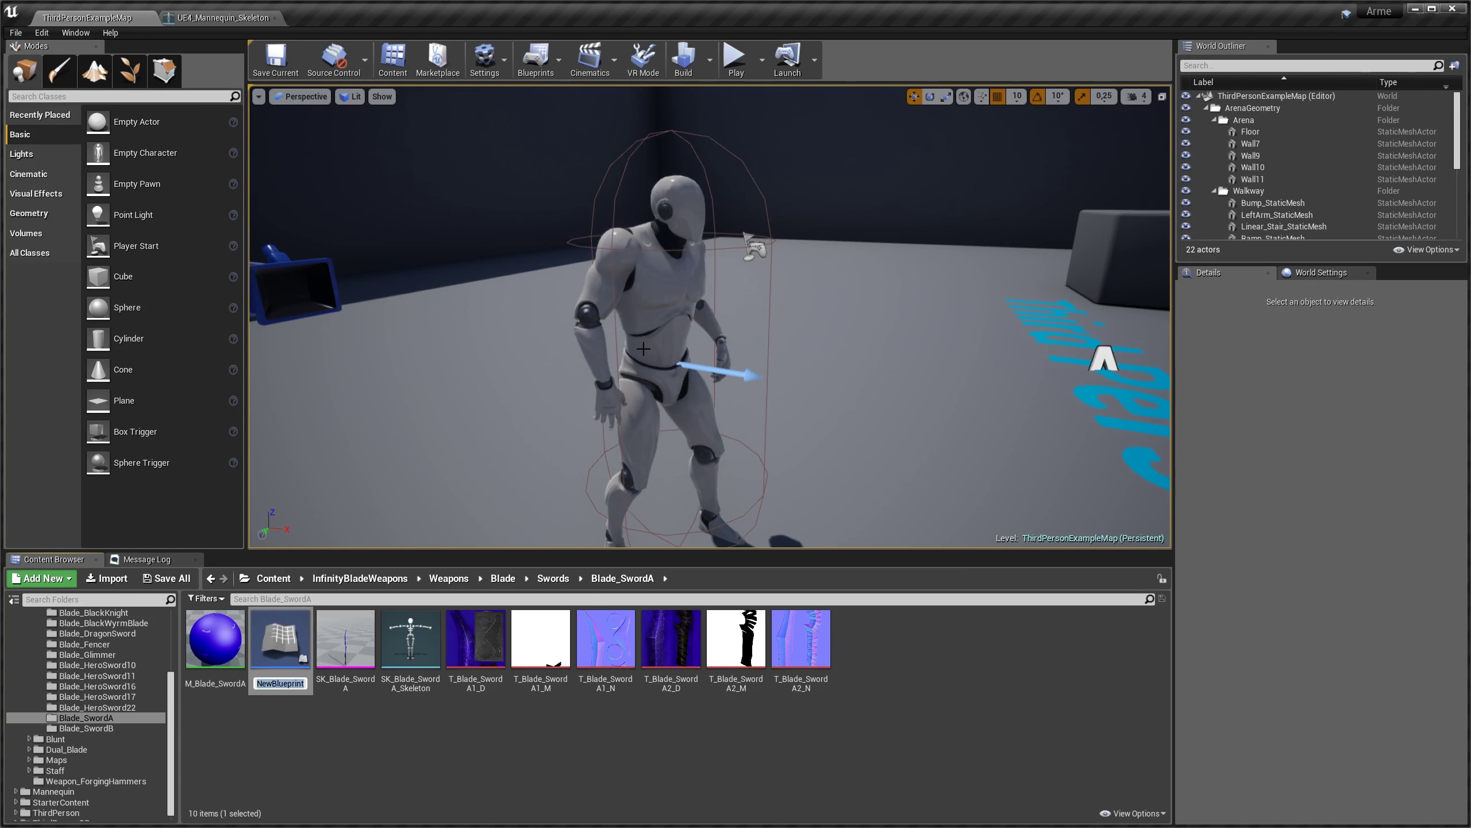
text(BP_)
text(Sword)
key(Return)
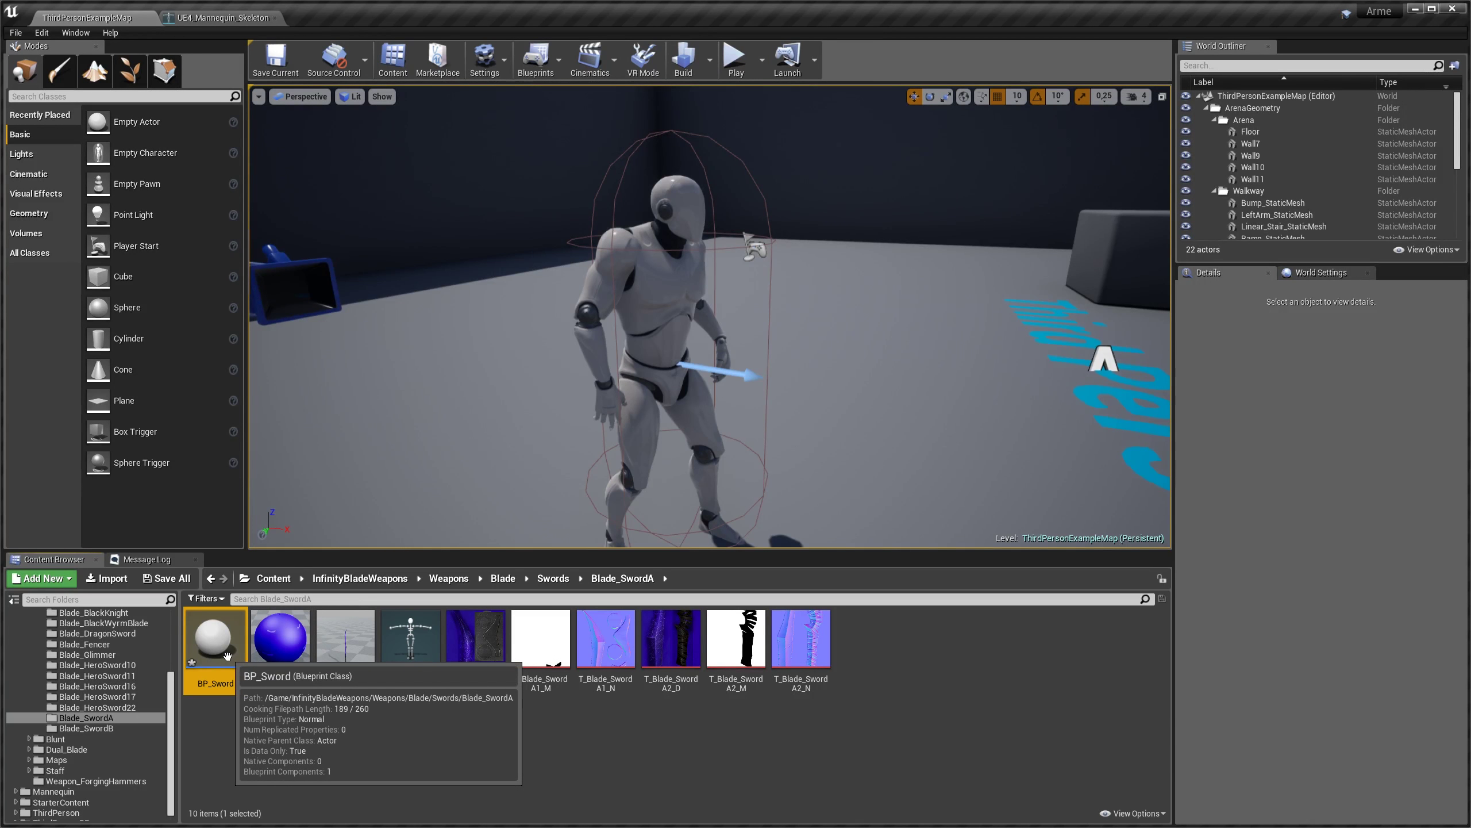
double_click(226, 655)
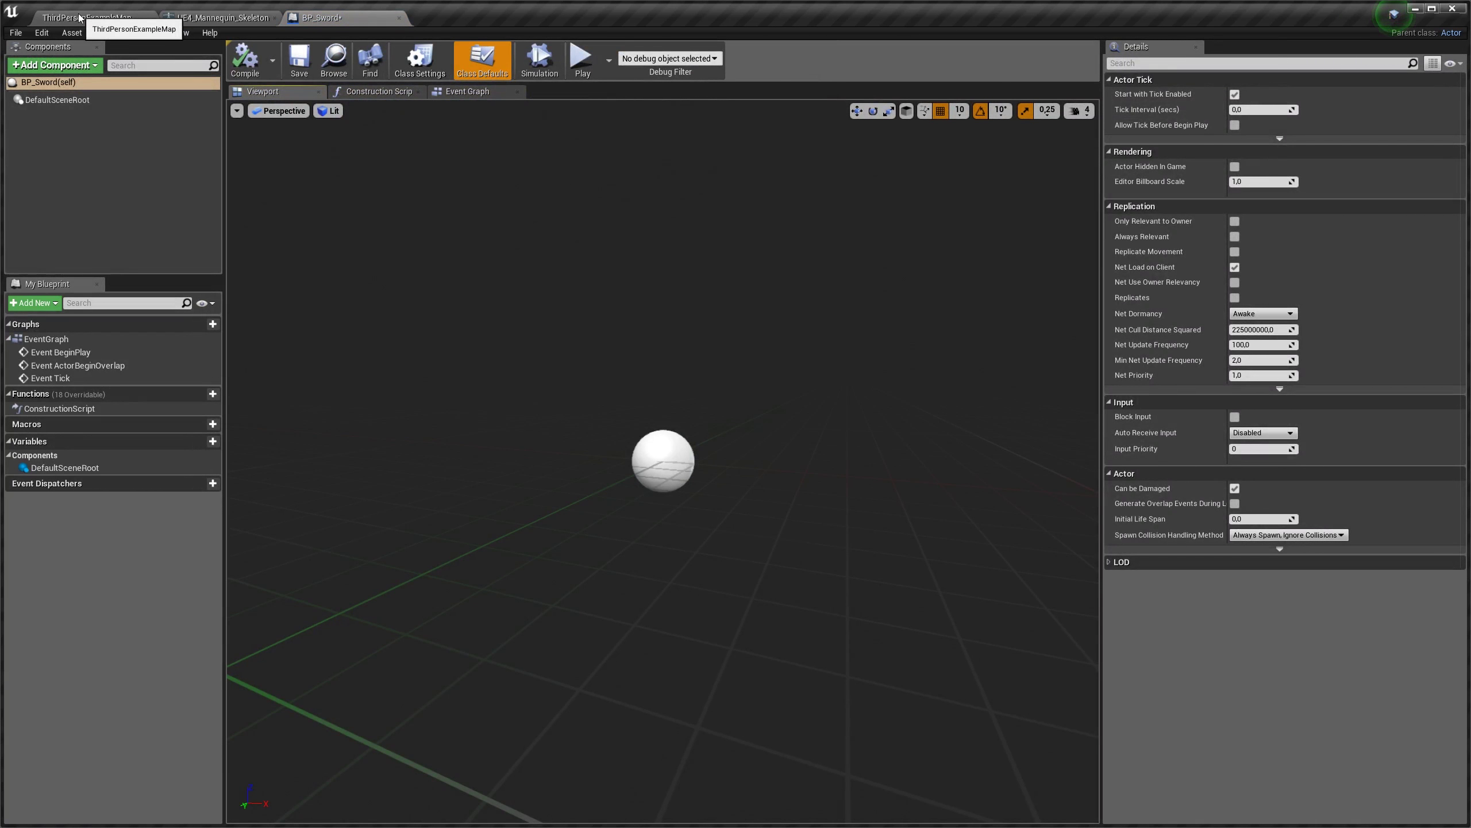
Step: Add an SK_Blade_SwordA skeletal mesh component to BP_Sword
click(87, 17)
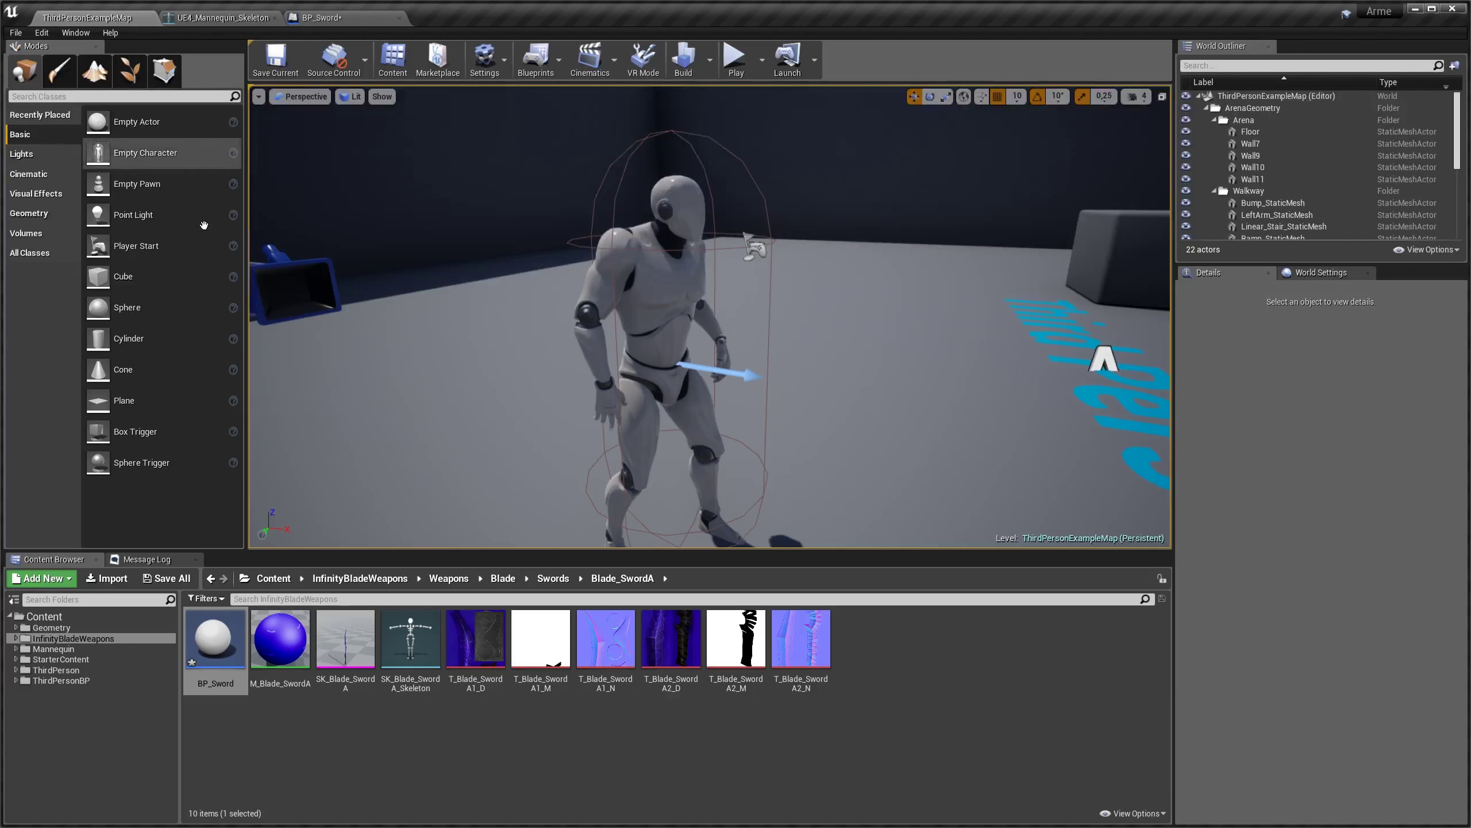
click(318, 18)
click(115, 86)
click(68, 66)
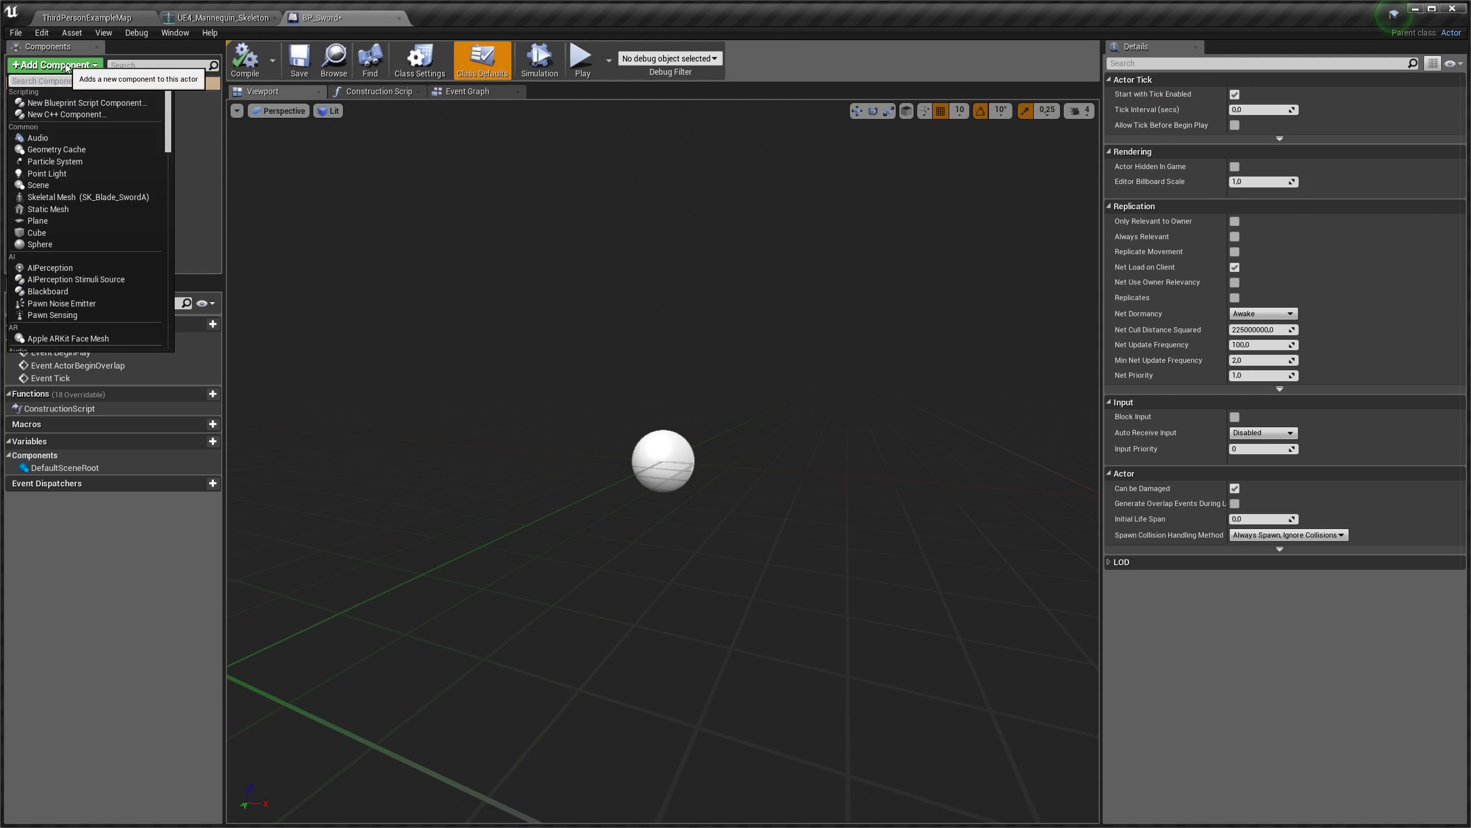
text(skerl)
key(BackSpace)
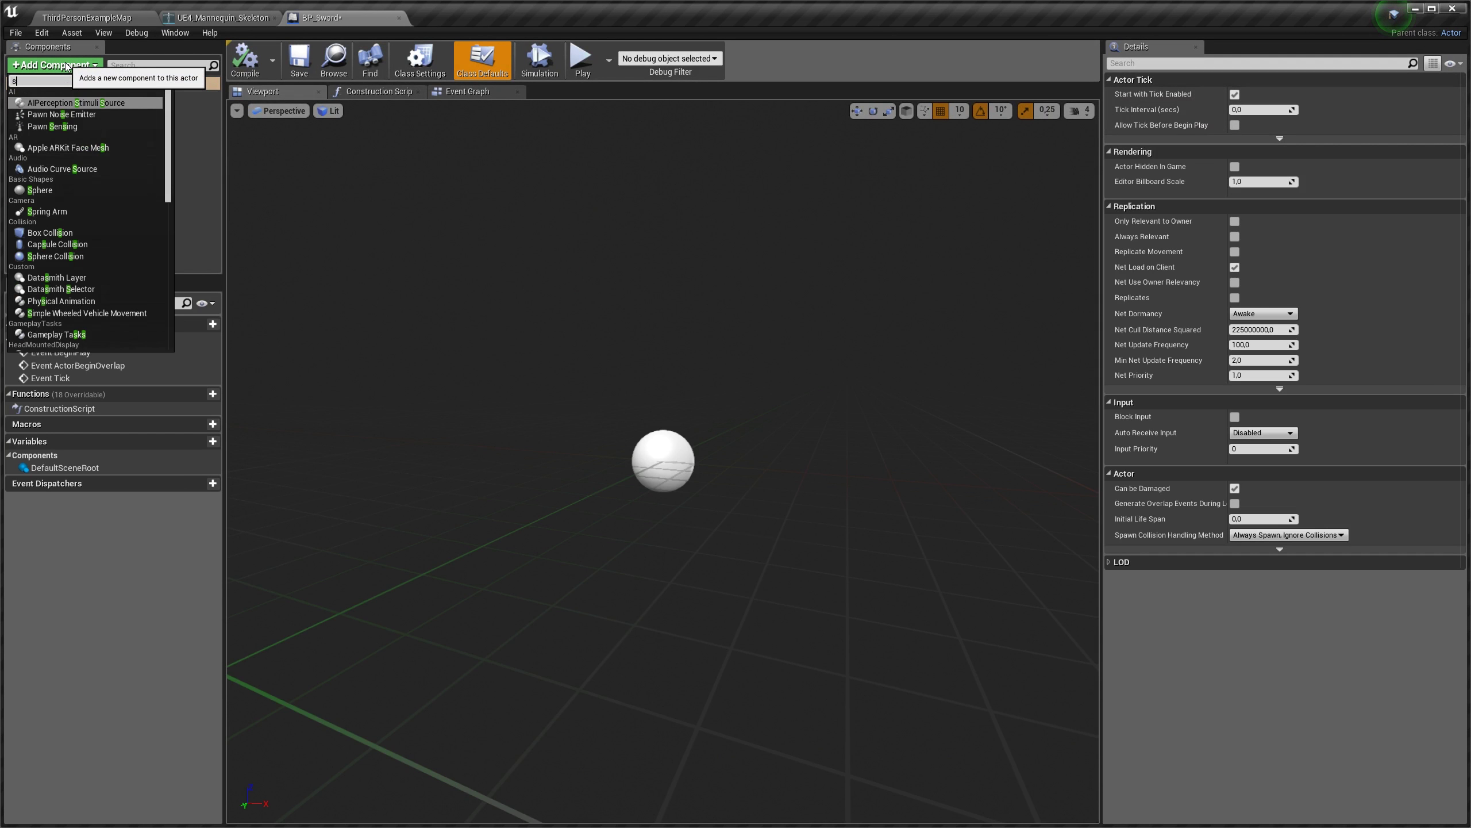
text(letal)
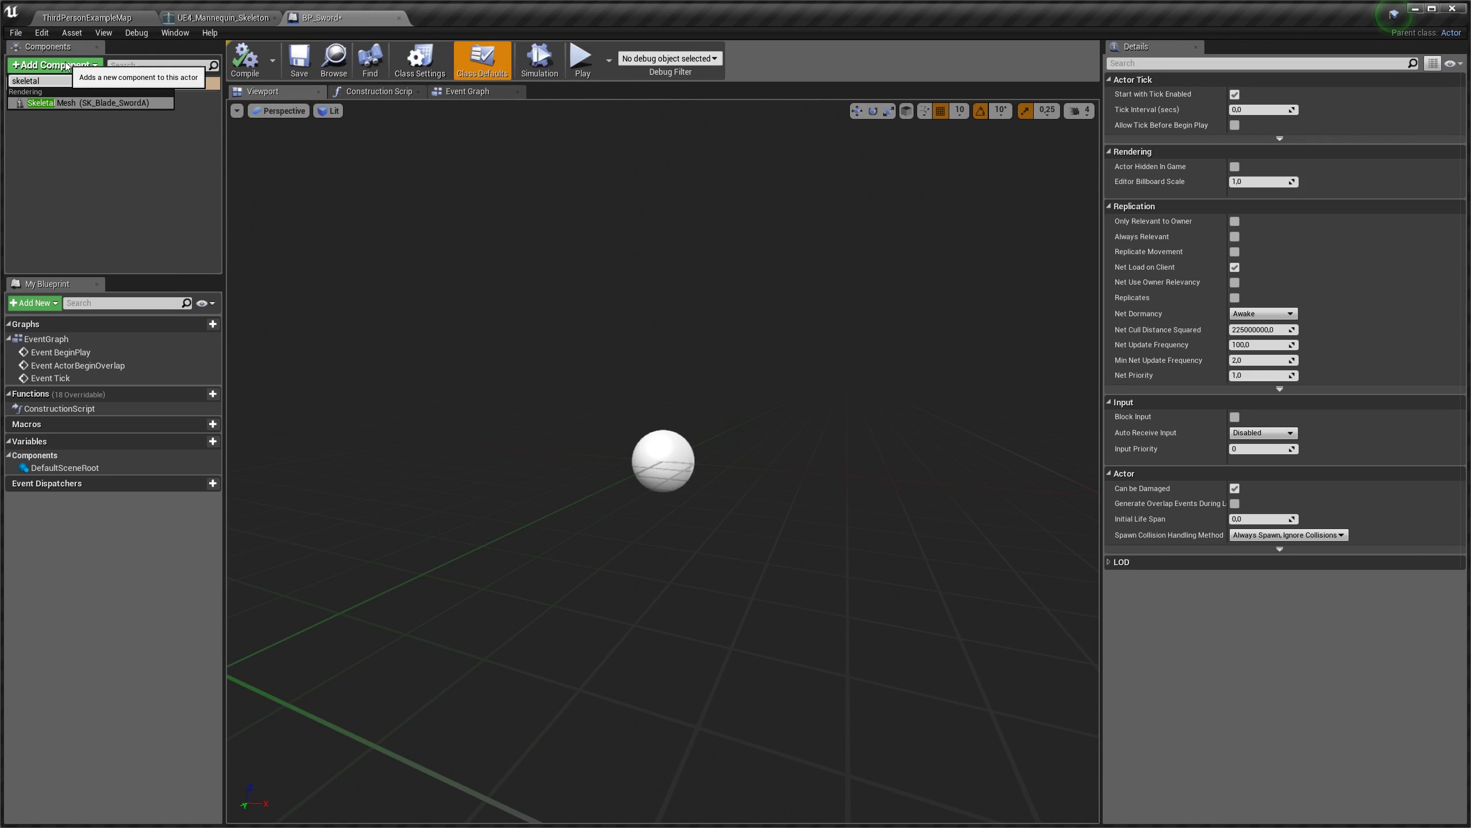
key(Return)
Step: Make SK_Blade_SwordA BP_Sword's root component, then go back to the ThirdPersonExampleMap level
drag(545, 295, 521, 272)
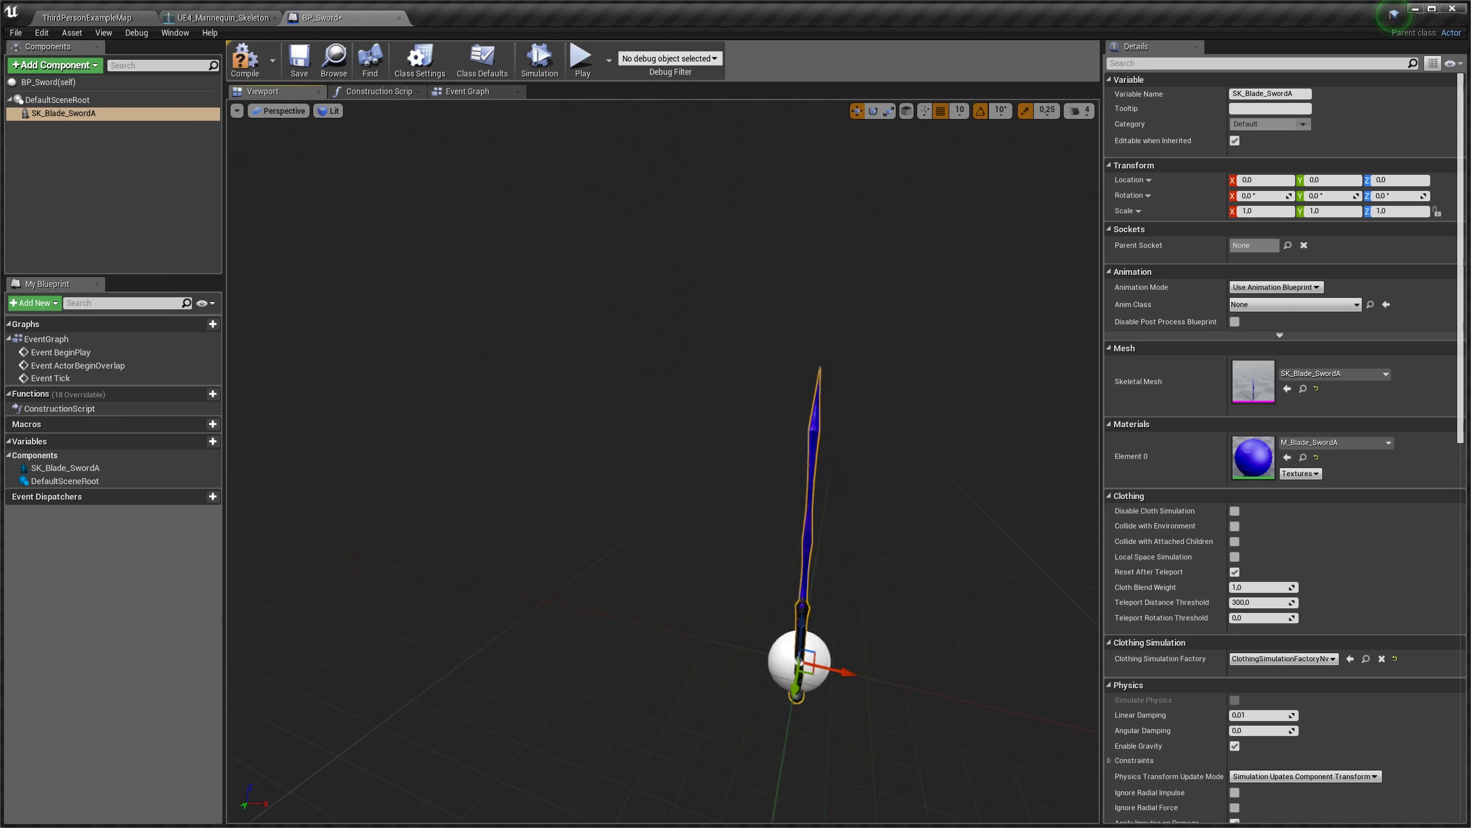
drag(663, 464, 521, 464)
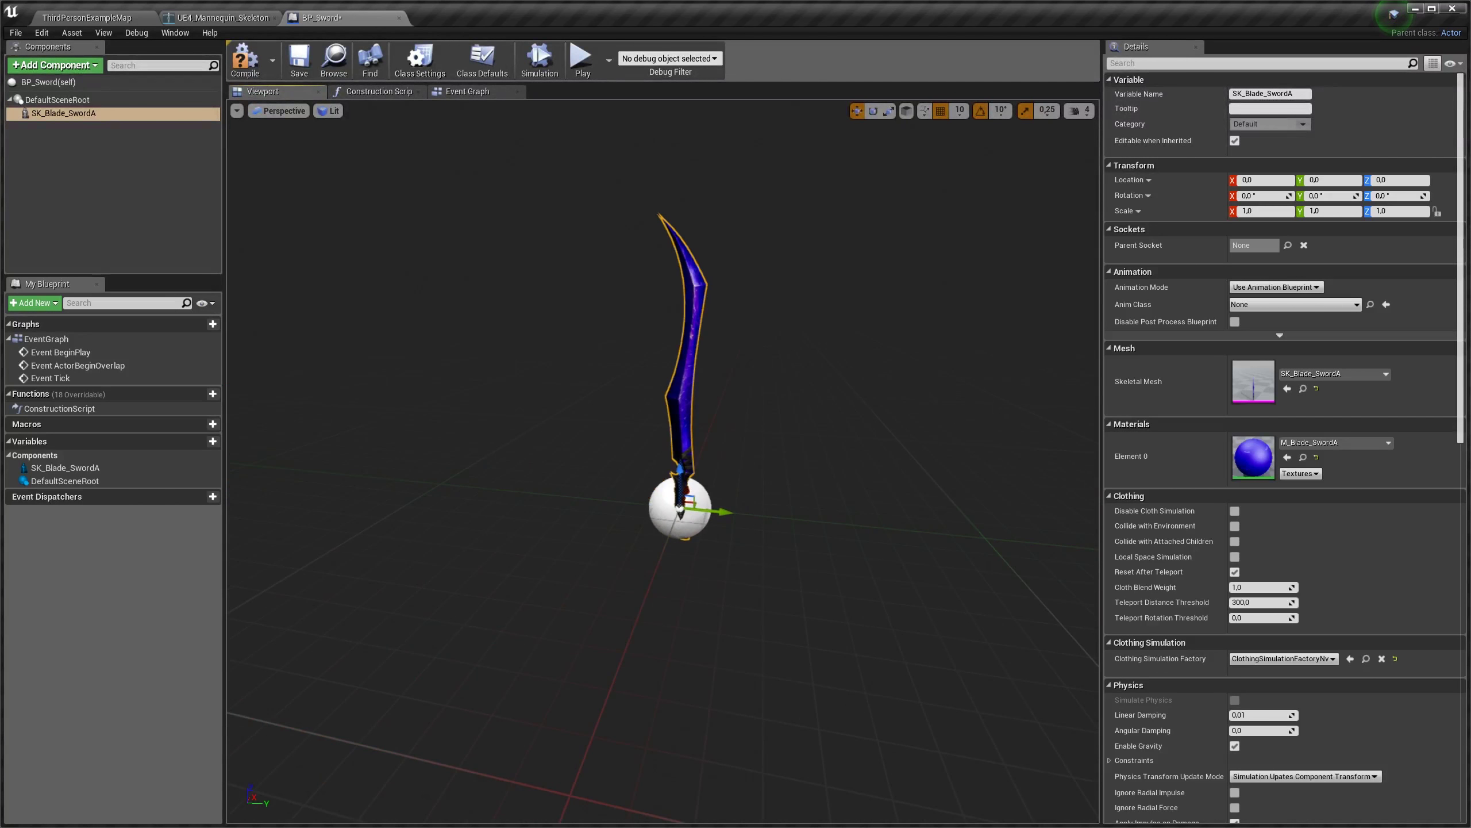
drag(732, 330, 666, 261)
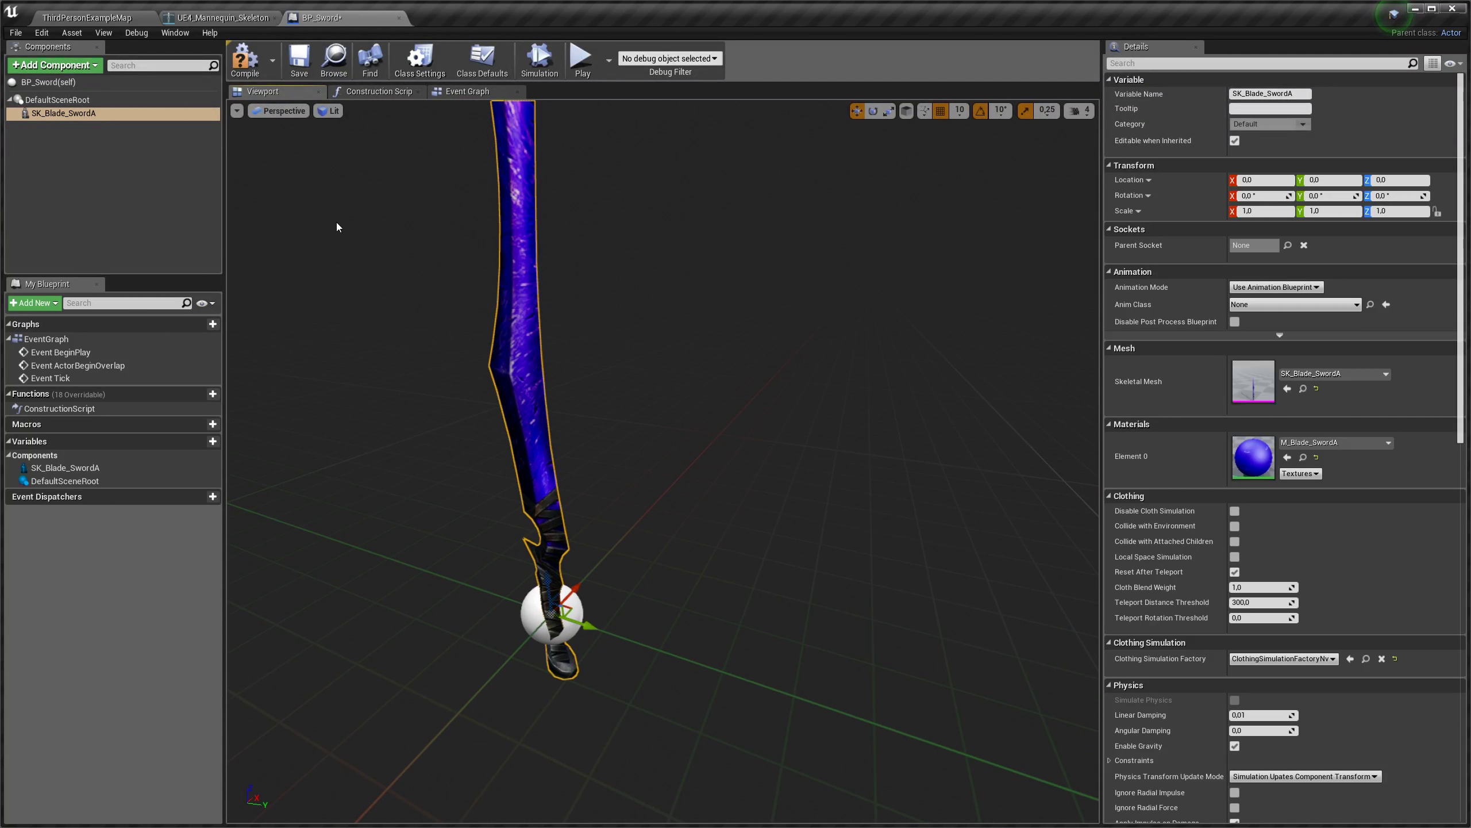
drag(64, 114, 69, 101)
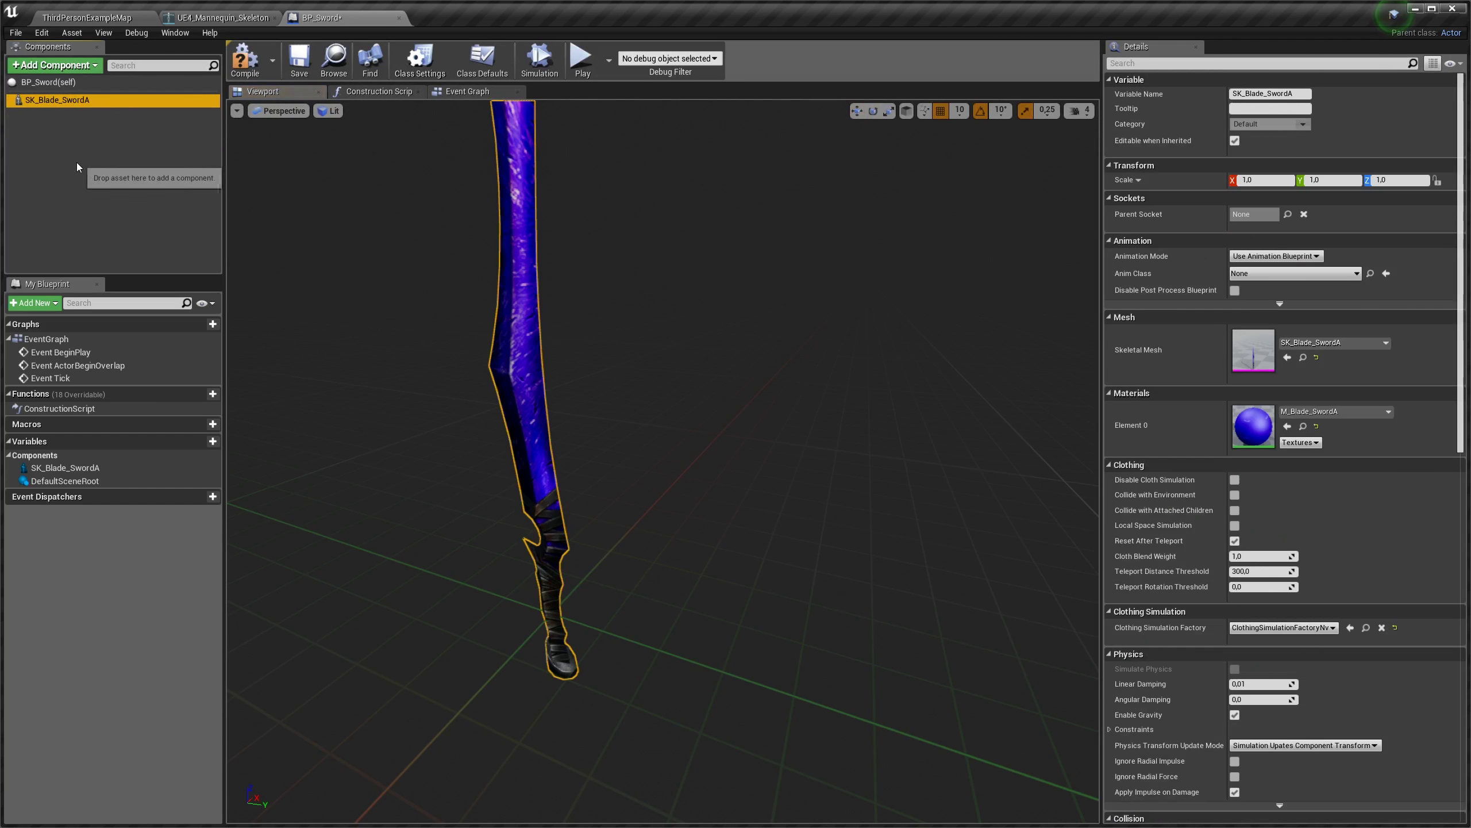
click(77, 165)
drag(785, 348, 724, 290)
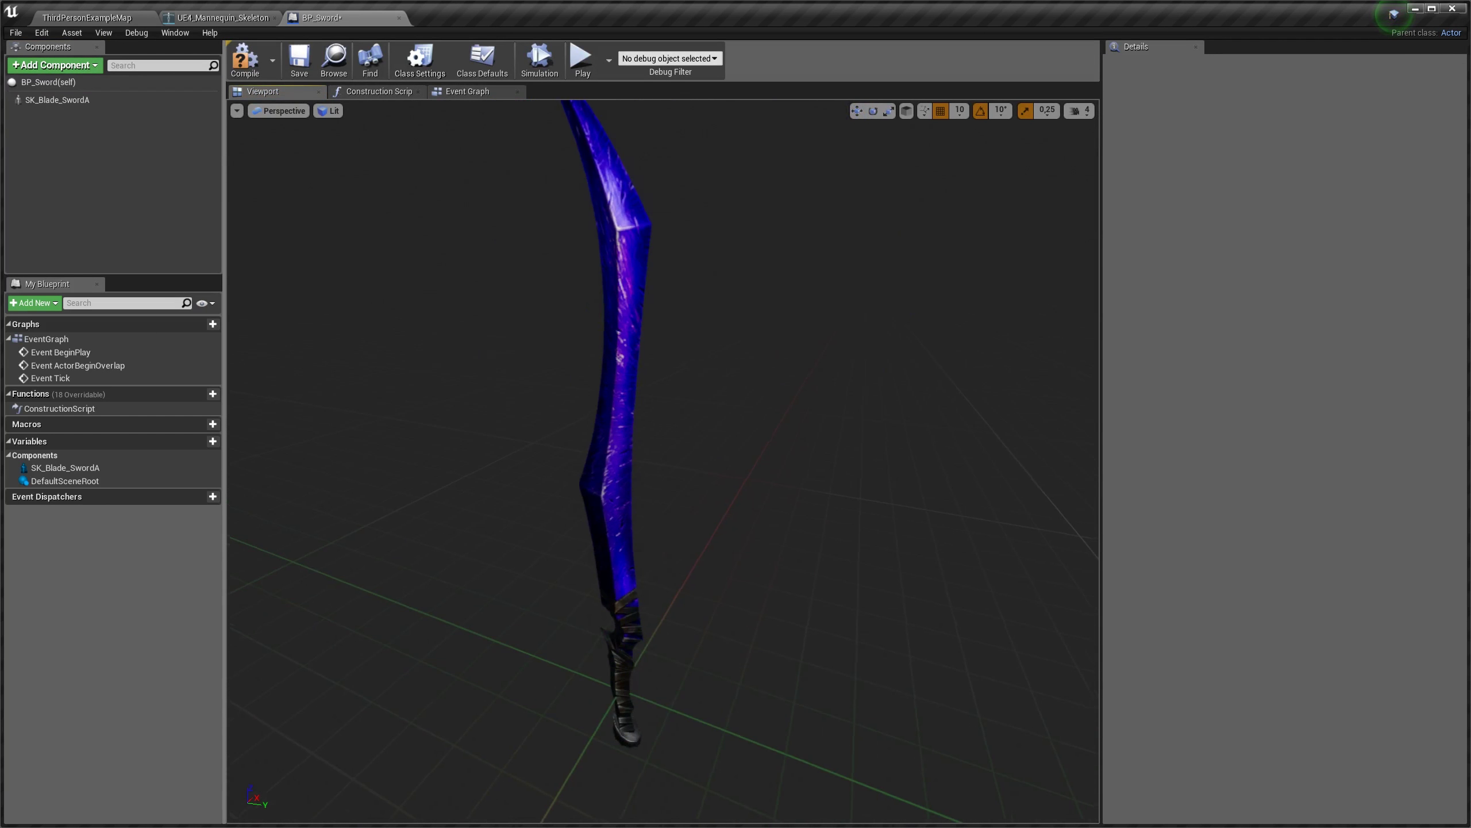
drag(765, 345, 823, 345)
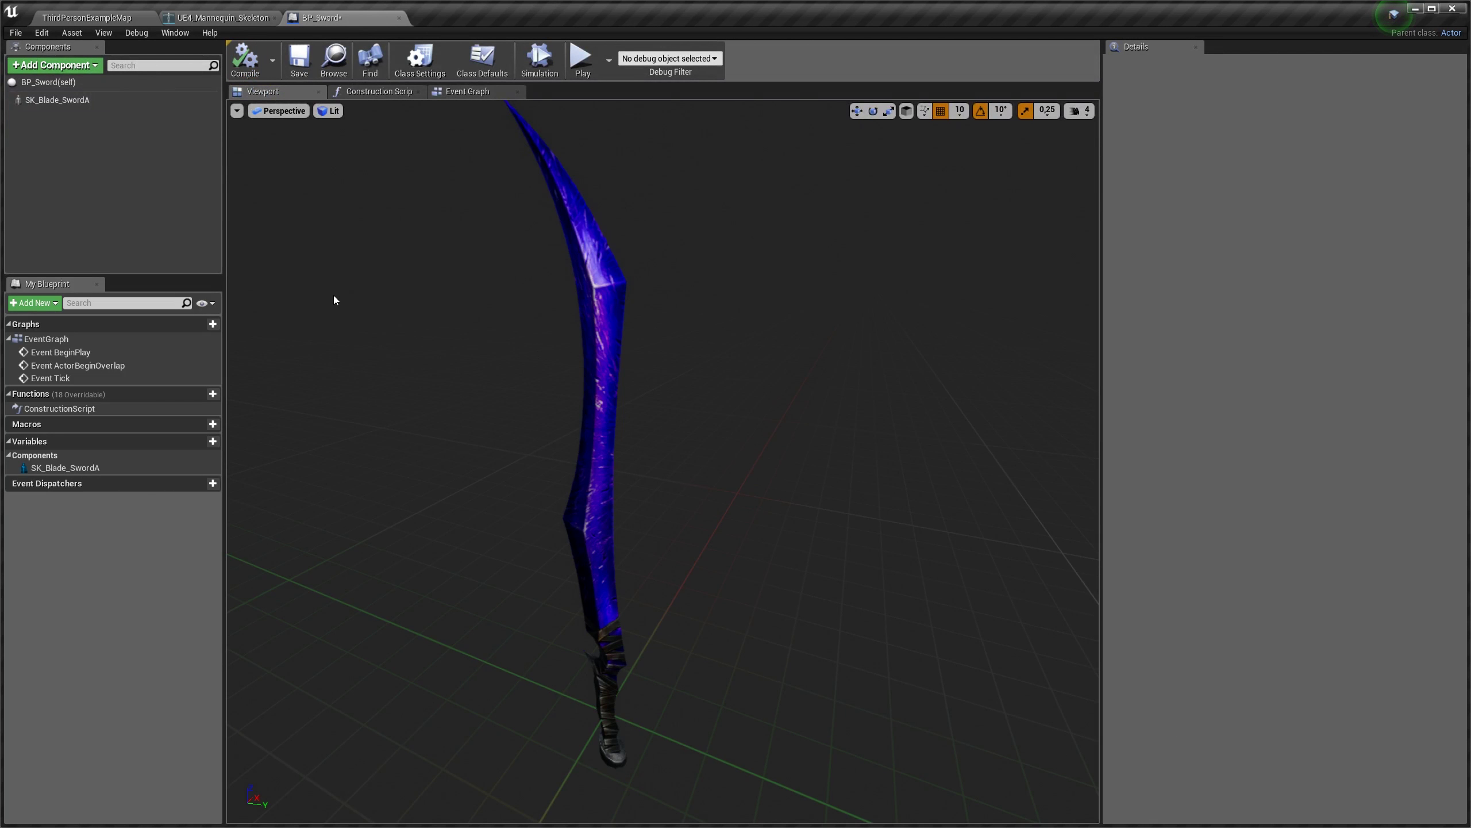
click(223, 19)
click(92, 17)
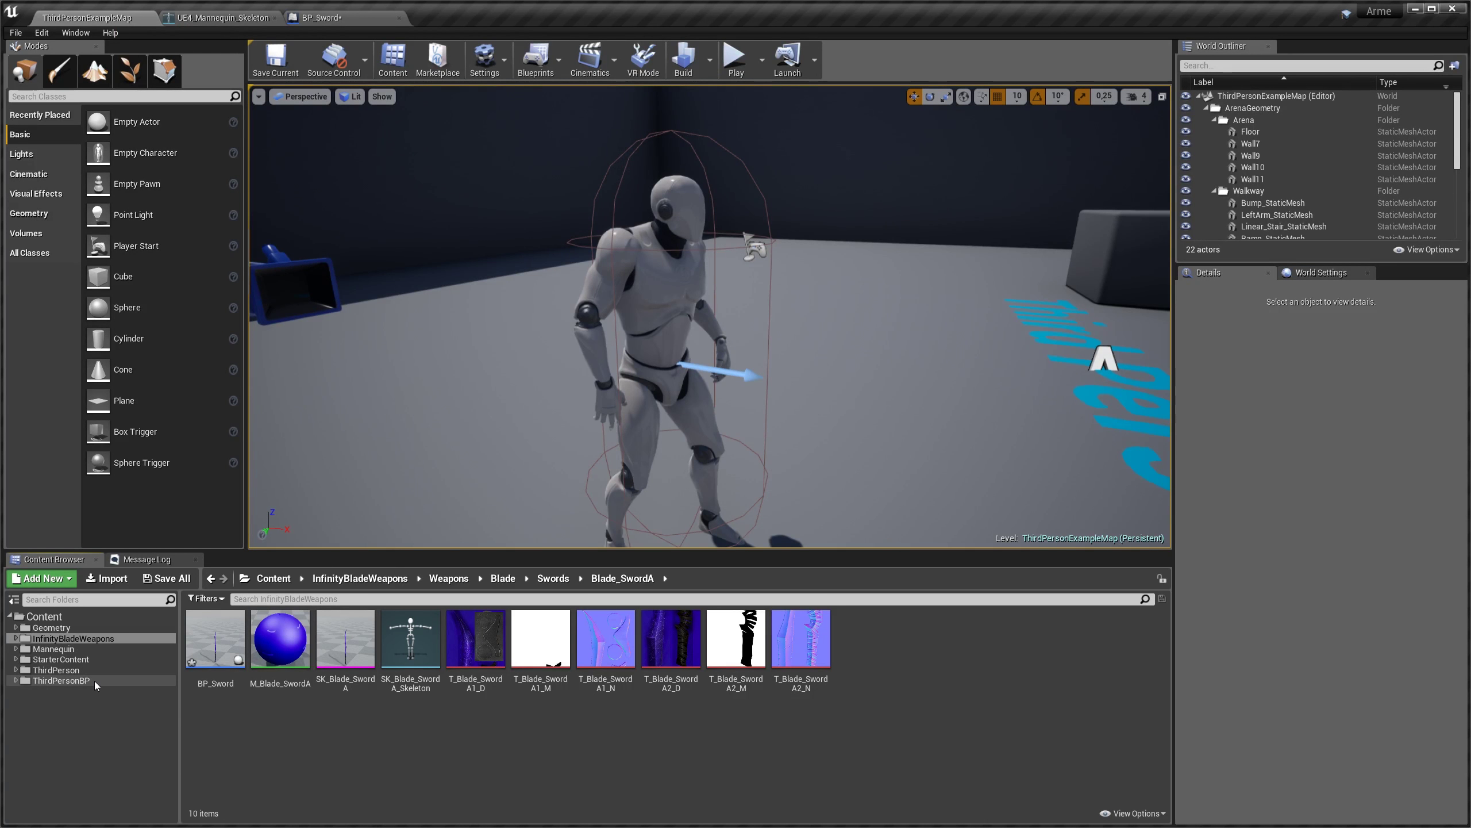
Step: Open ThirdPersonCharacter from ThirdPersonBP > Blueprints and bring up the add-node menu in empty Event Graph space
click(61, 680)
double_click(229, 659)
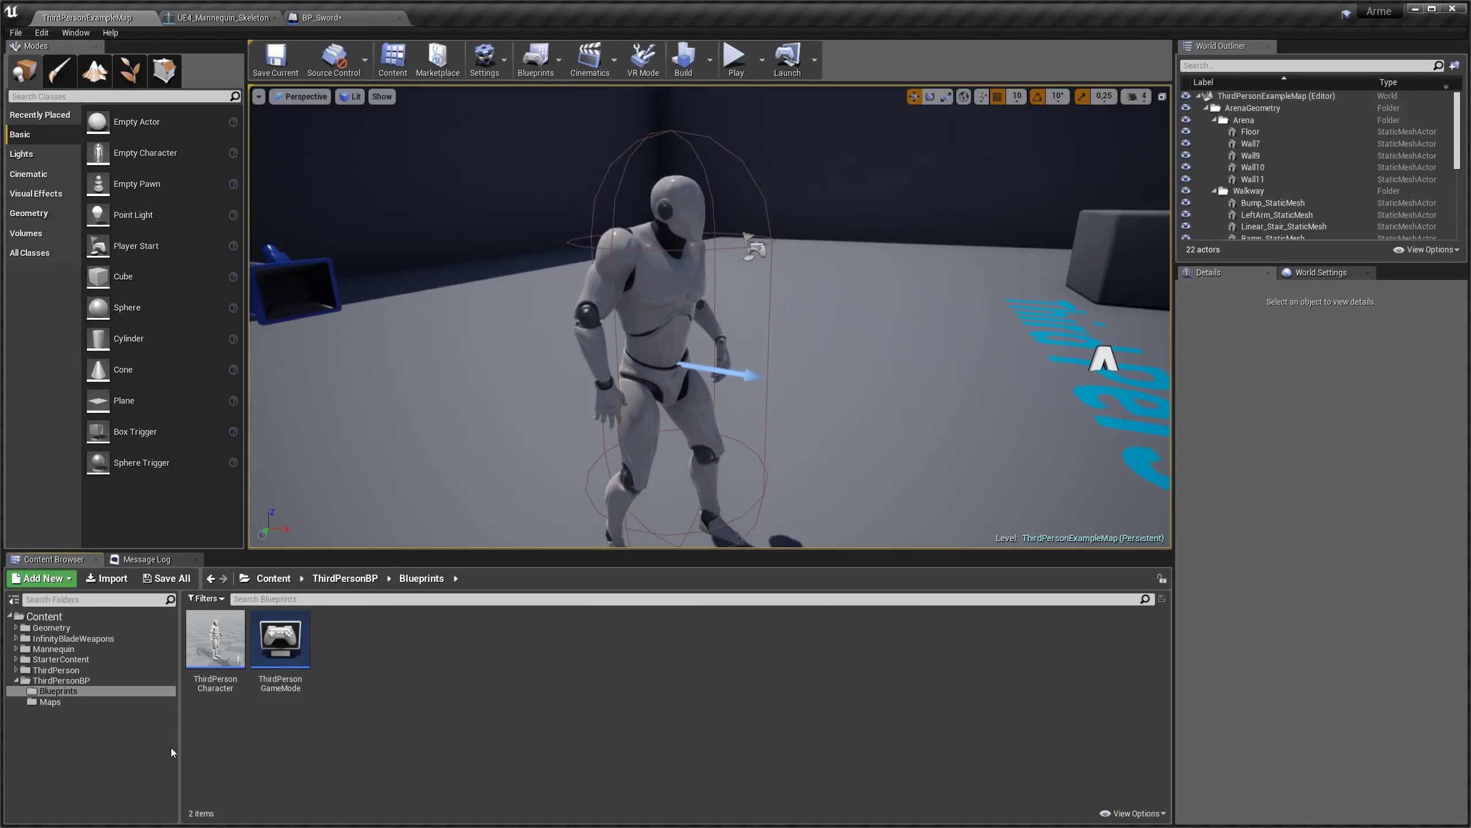
double_click(220, 661)
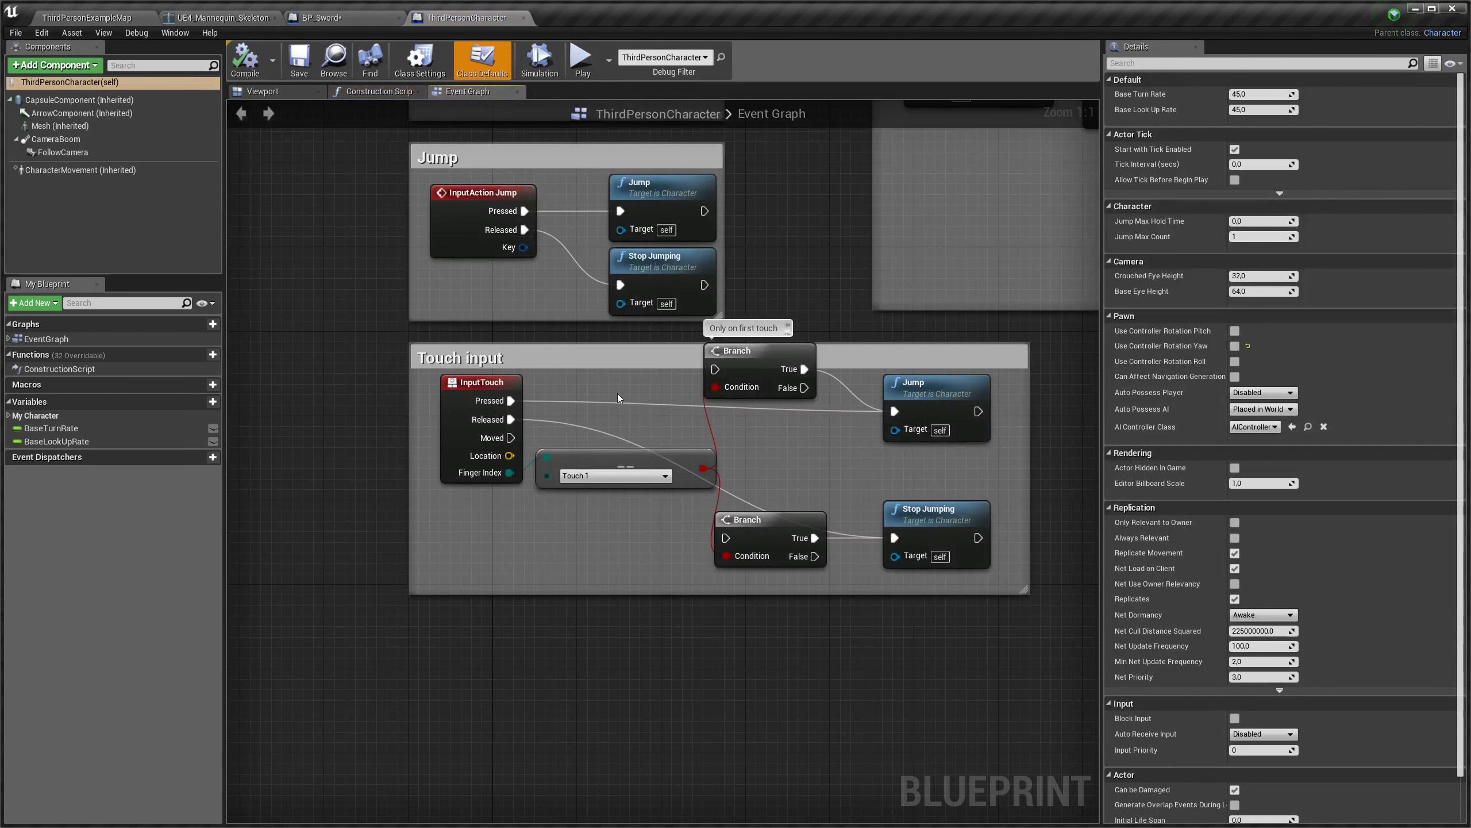
mouse_move(342, 296)
right_down()
mouse_move(381, 585)
mouse_move(439, 520)
mouse_move(424, 424)
right_up()
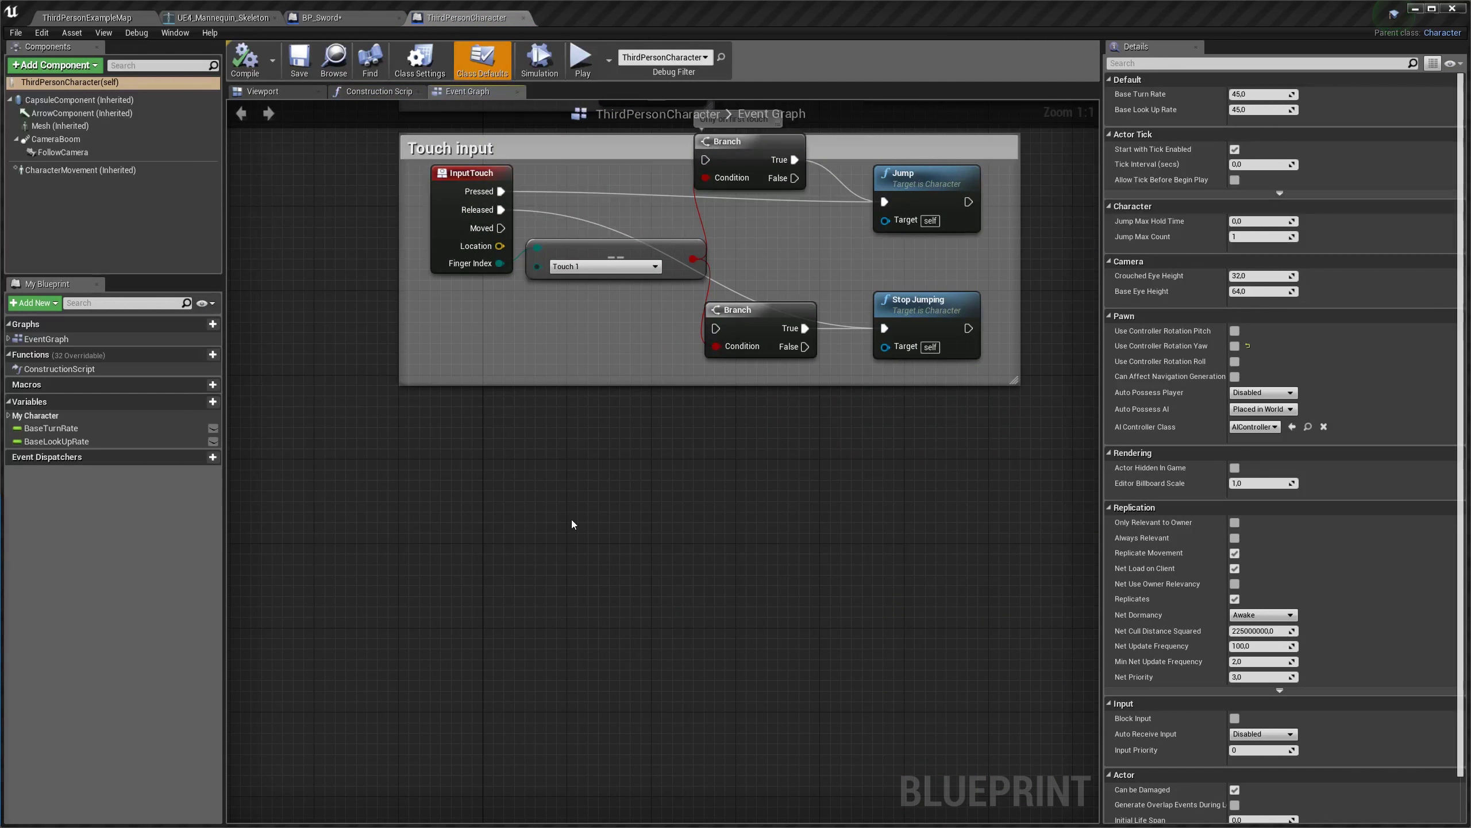
right_drag(488, 515, 515, 432)
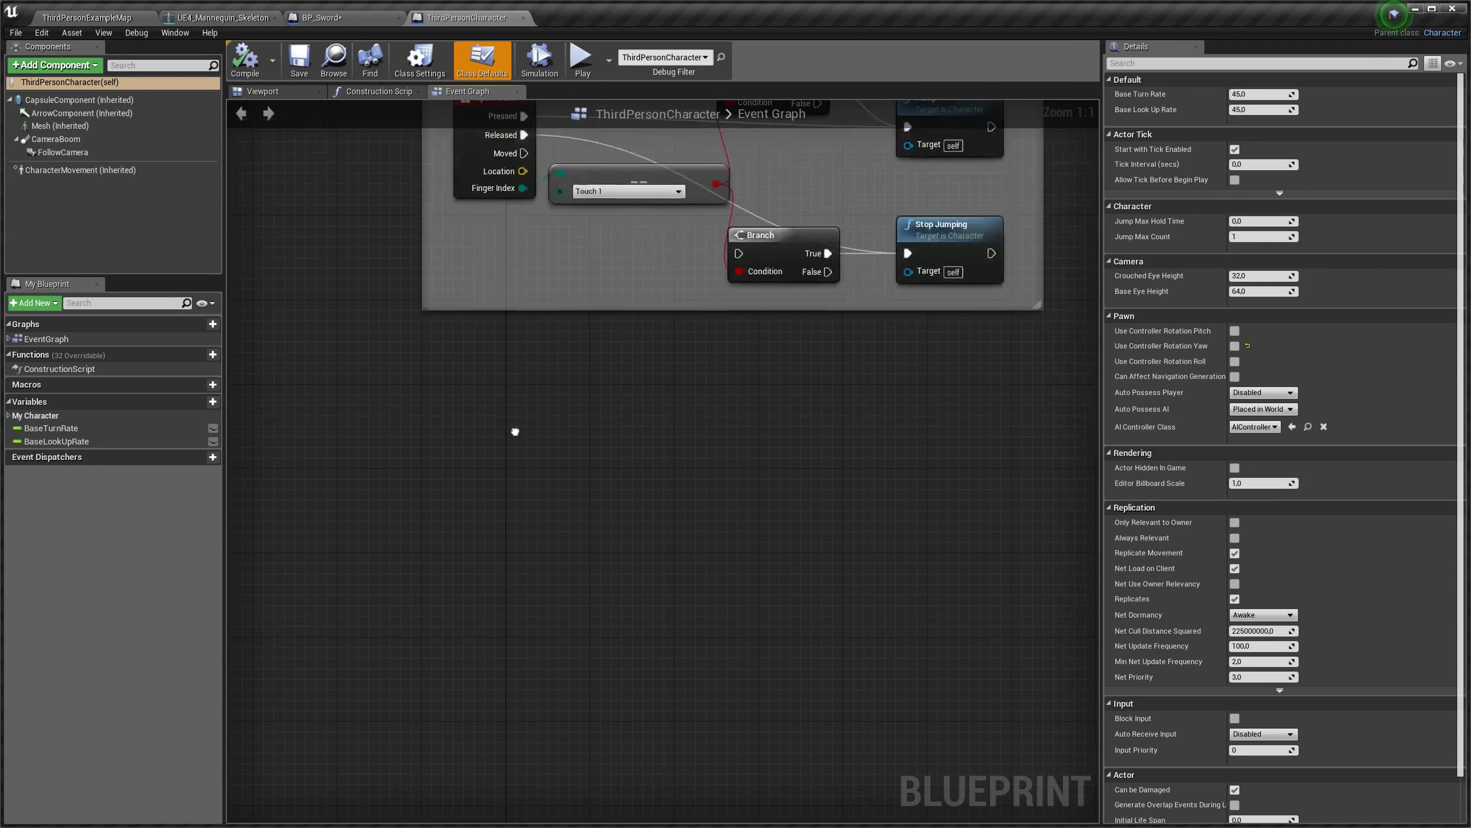
right_click(466, 473)
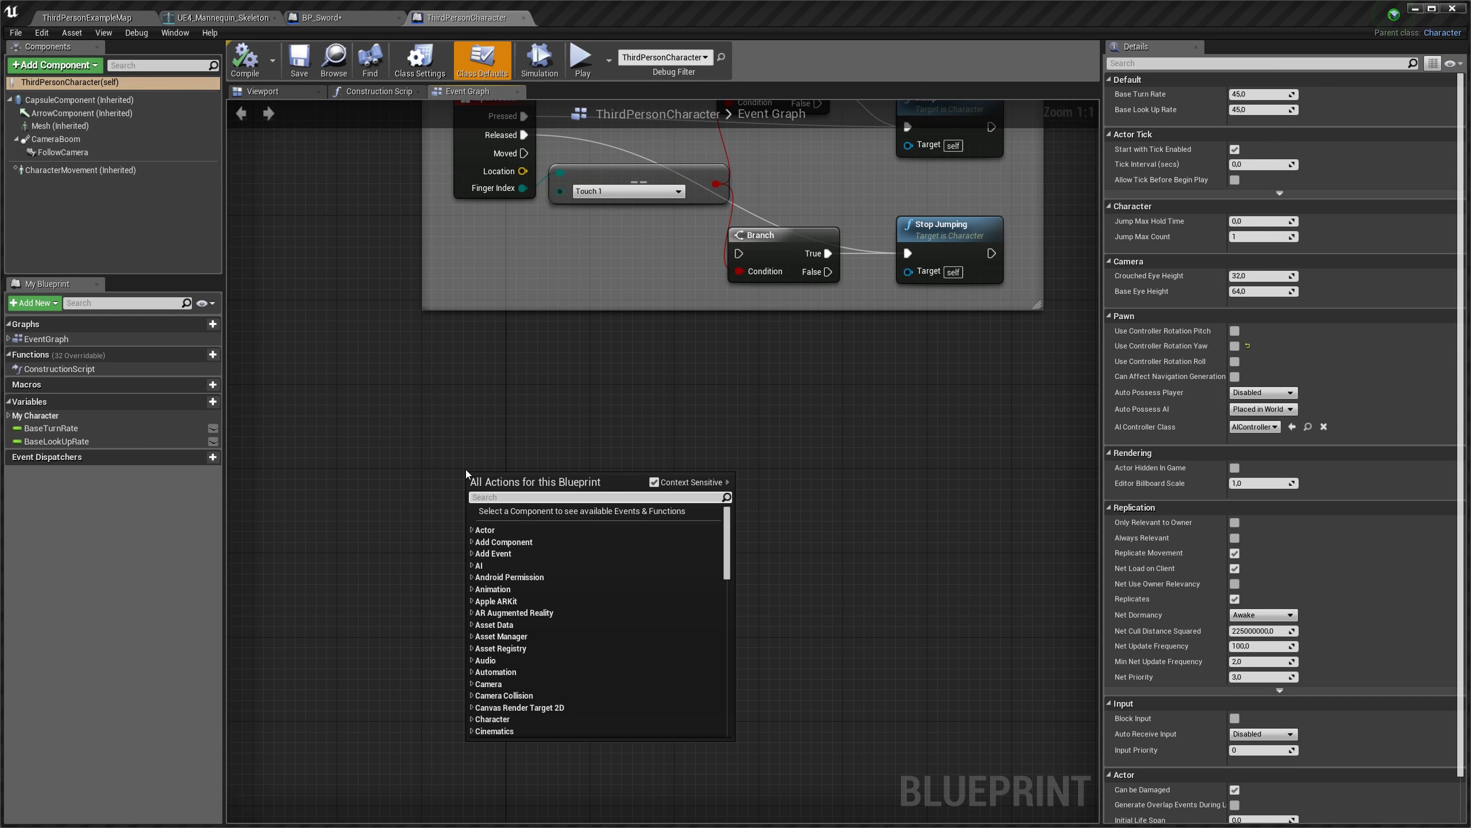
Step: Add an Event BeginPlay node wired into a Spawn Actor from Class node
text(begin play)
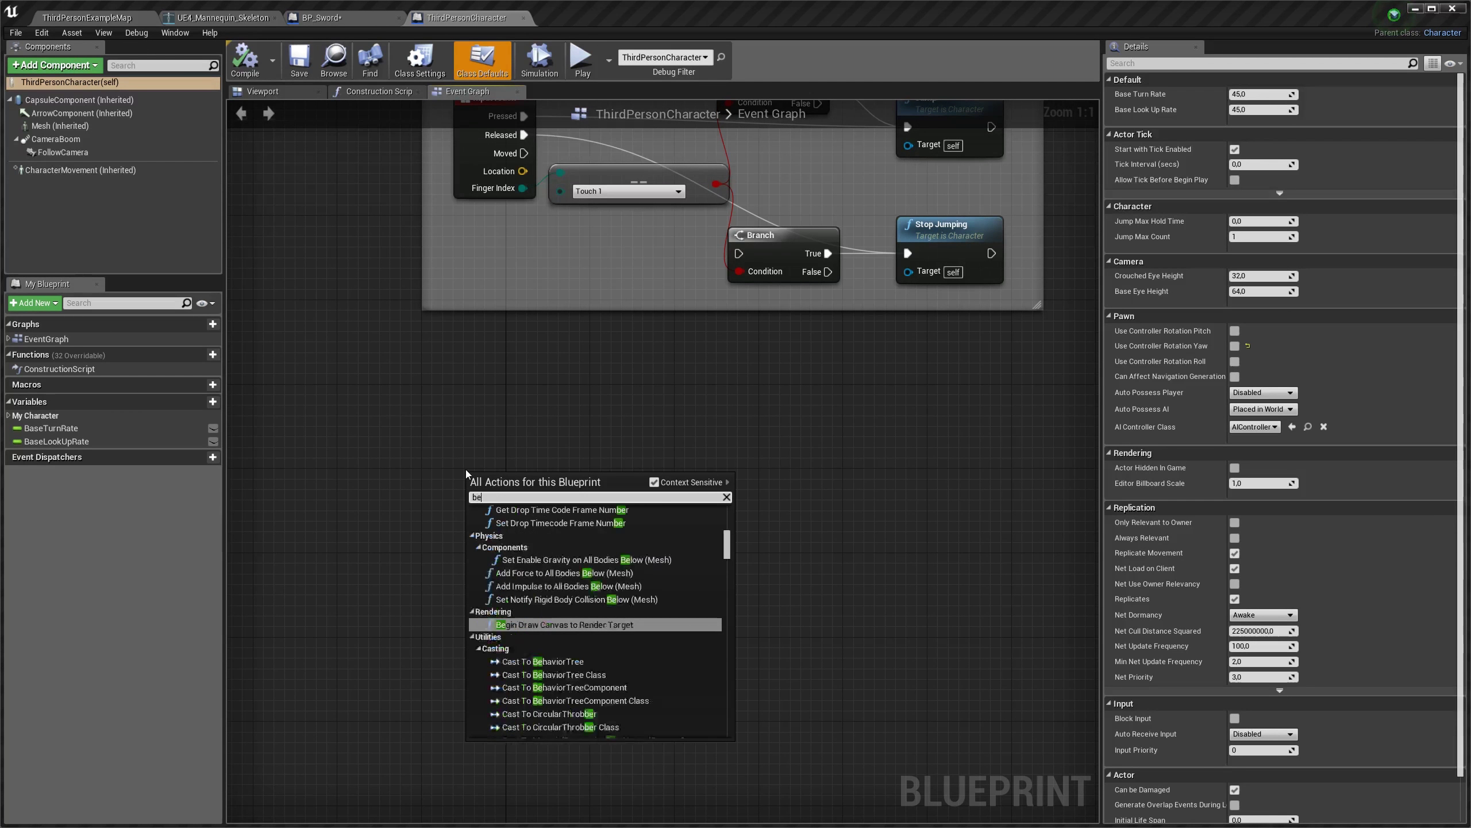
key(Return)
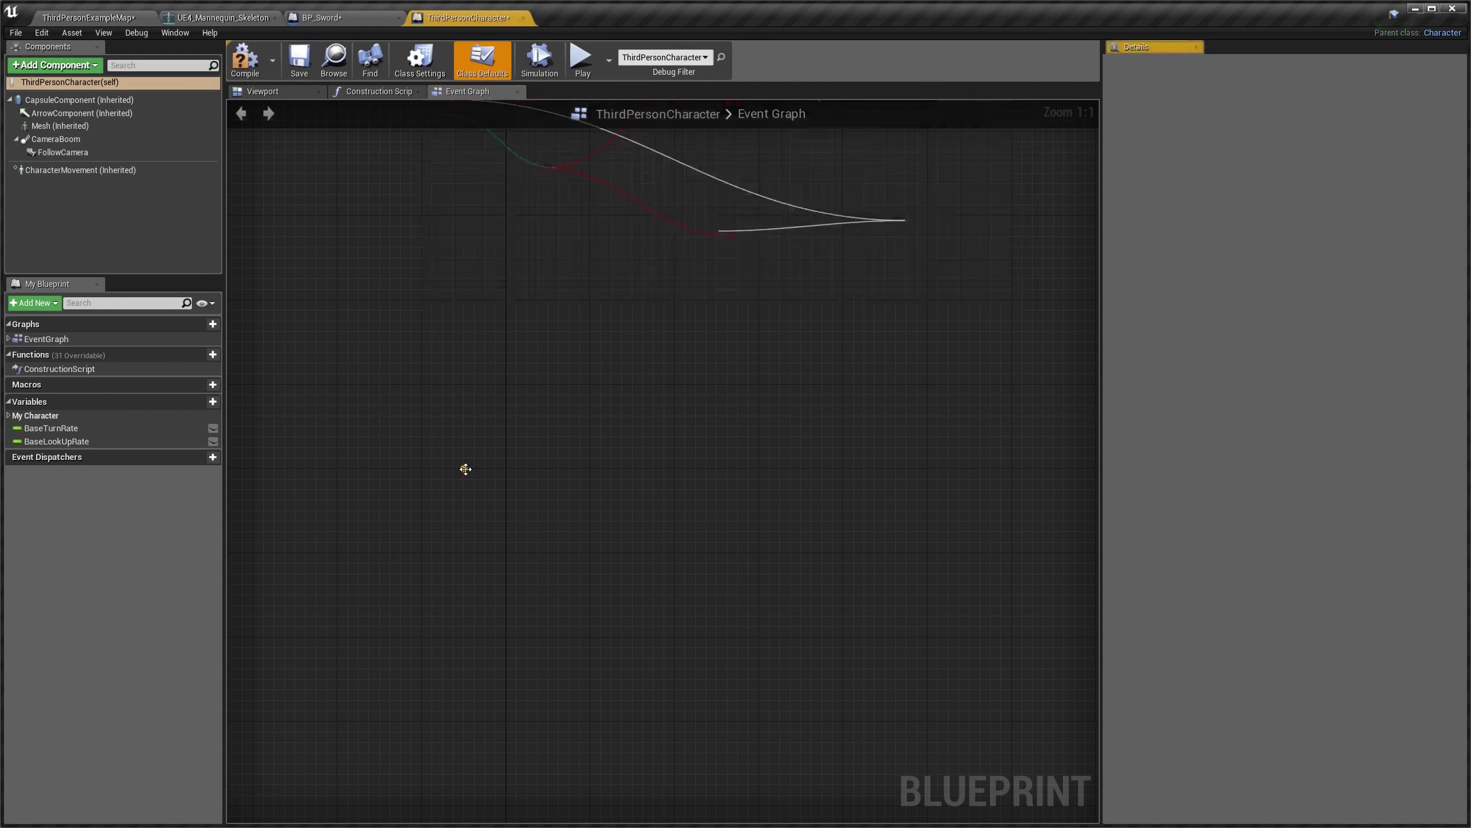
mouse_move(487, 452)
mouse_down()
mouse_move(431, 436)
mouse_move(433, 453)
mouse_up()
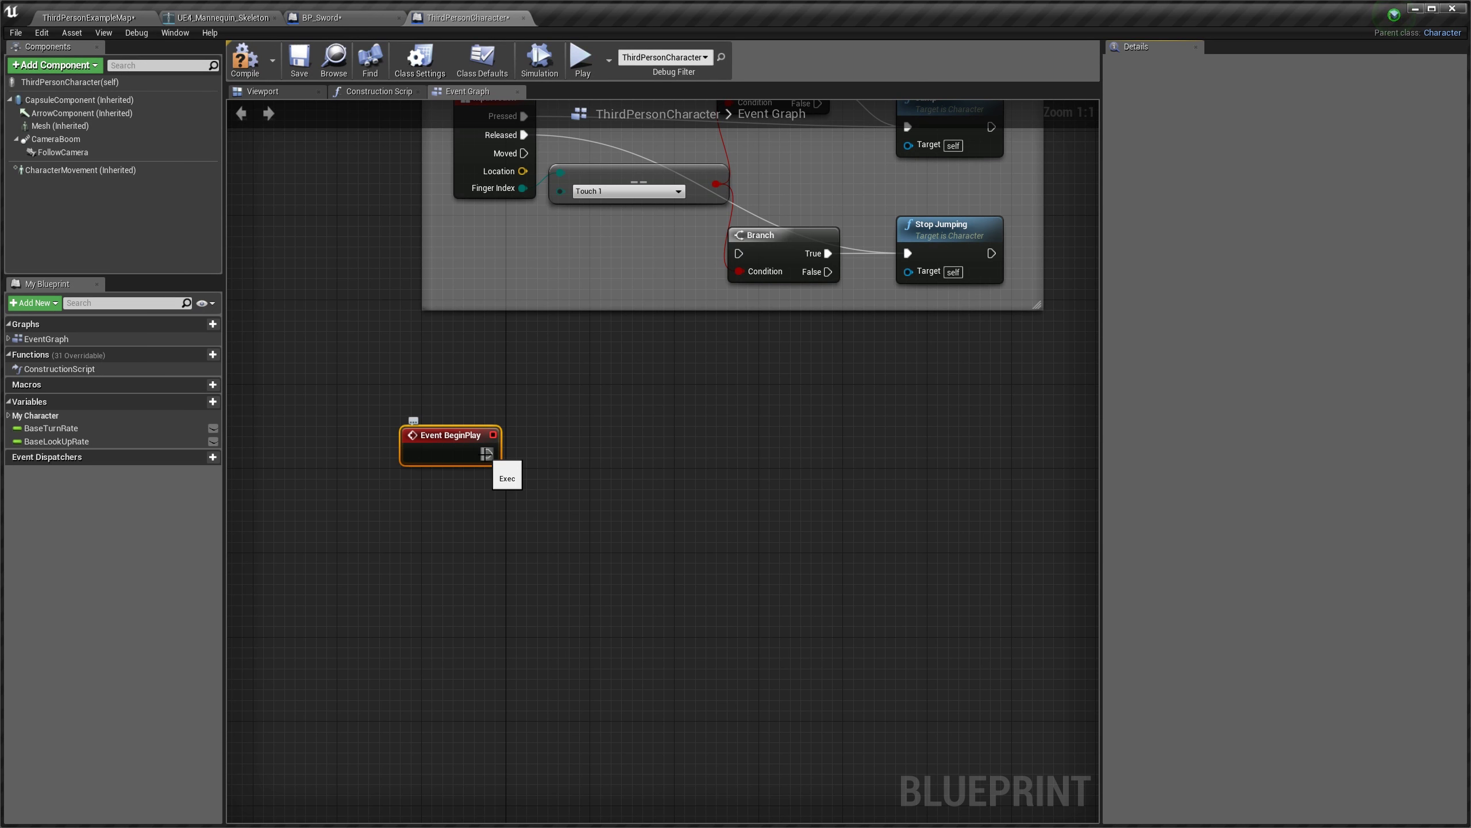
drag(487, 454, 608, 456)
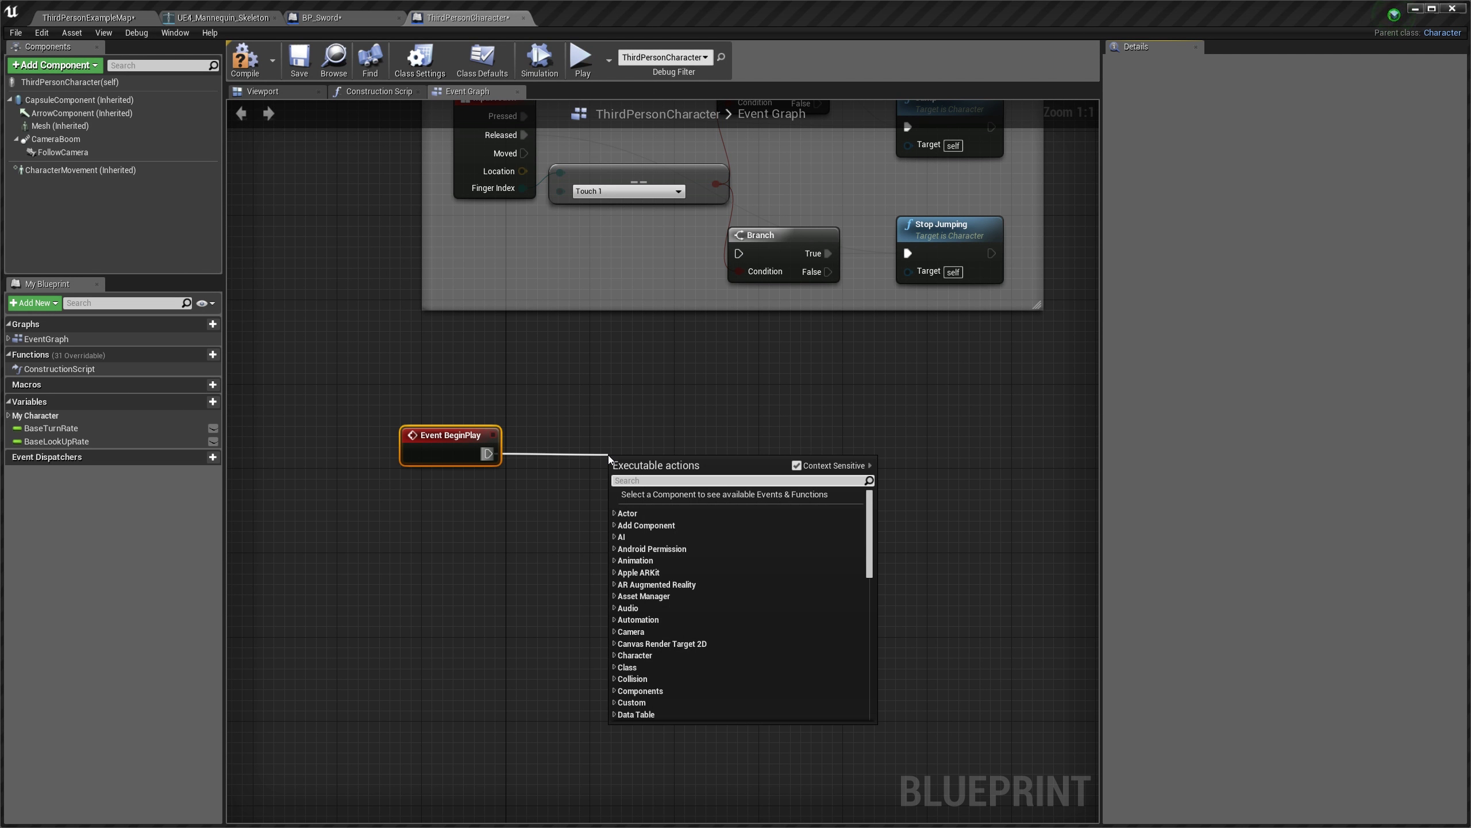
text(spa)
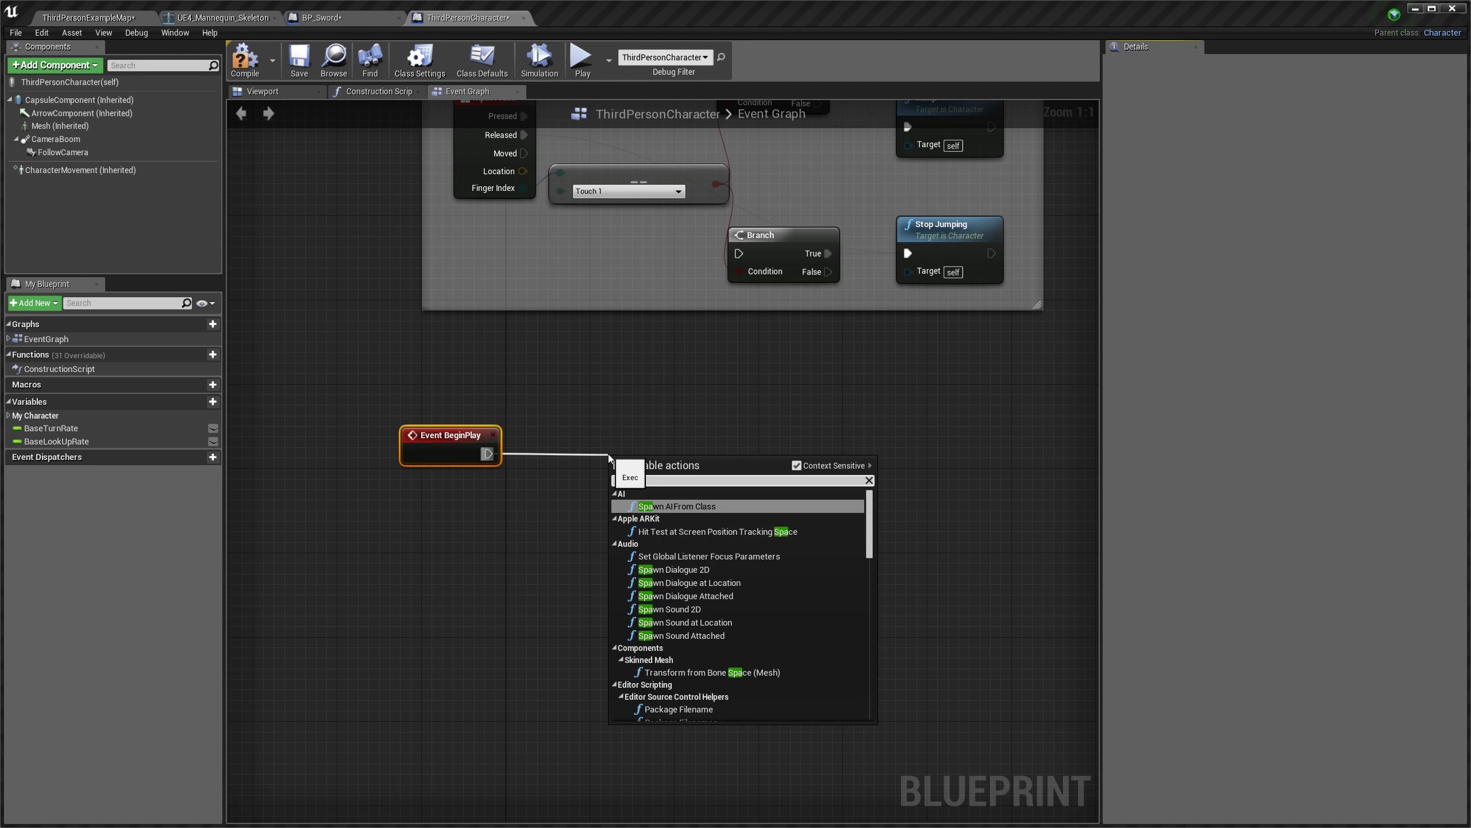
text(wn)
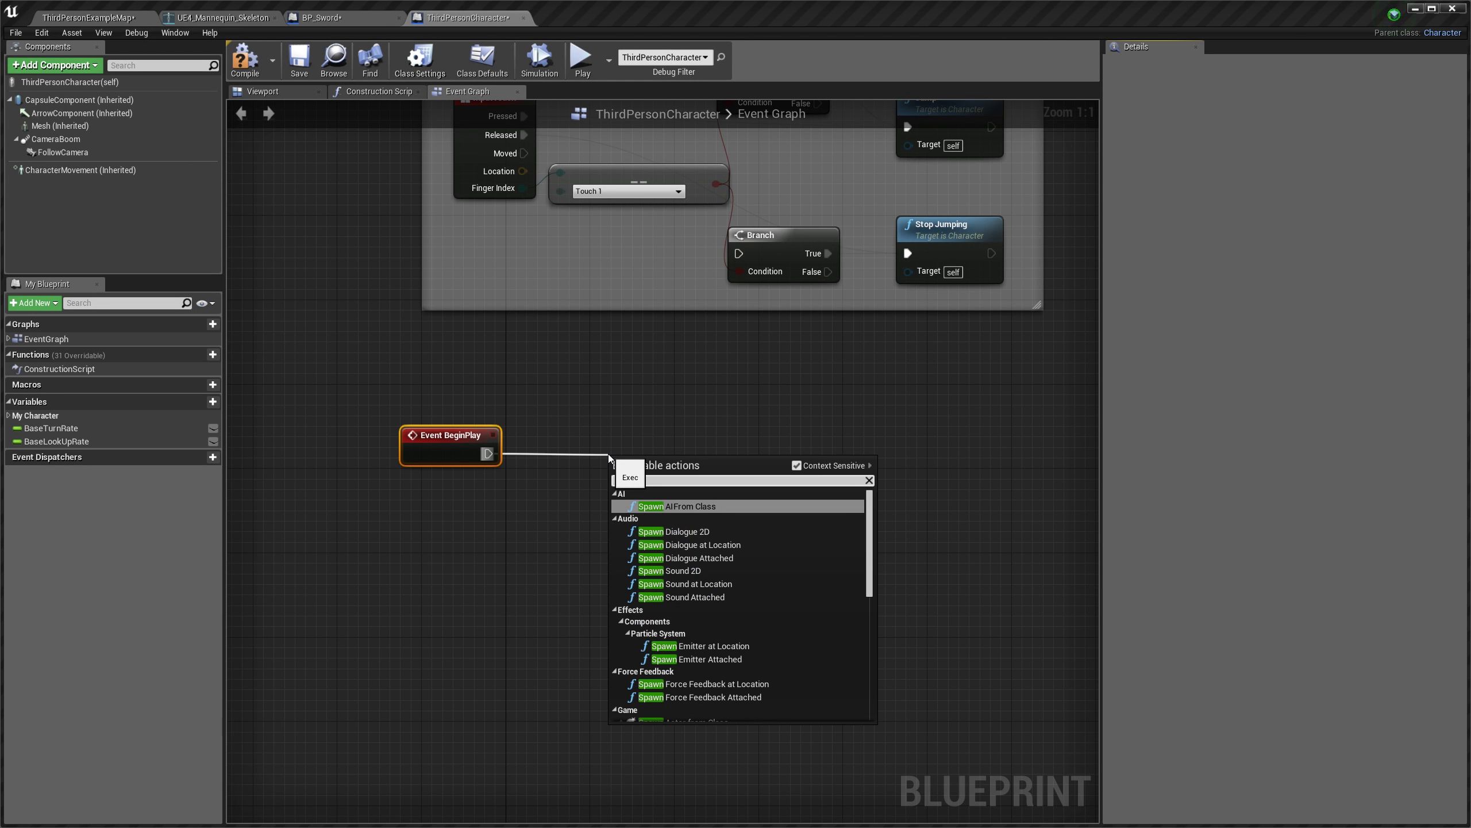
text( ac)
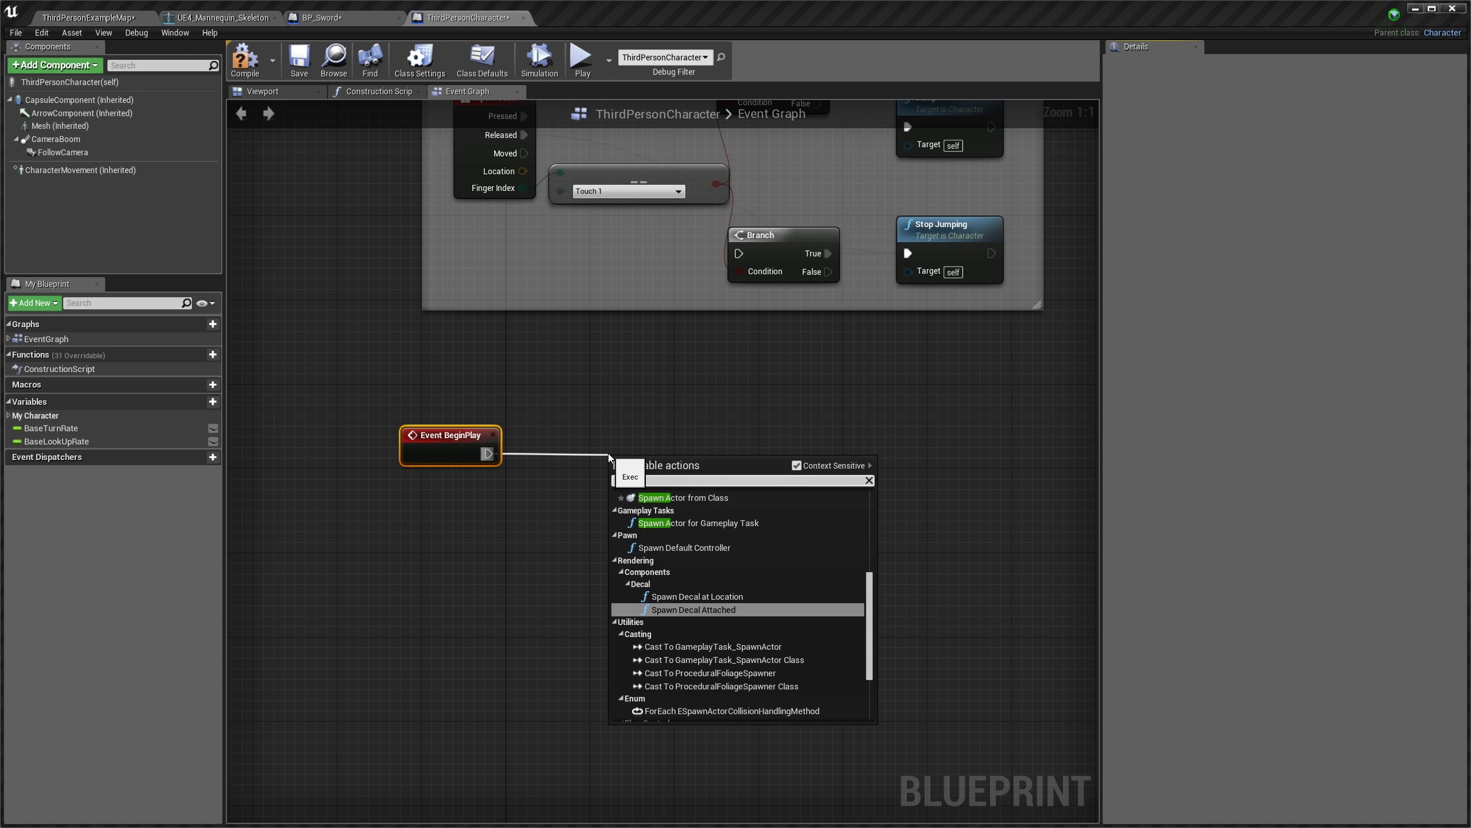
text(tor)
key(Up)
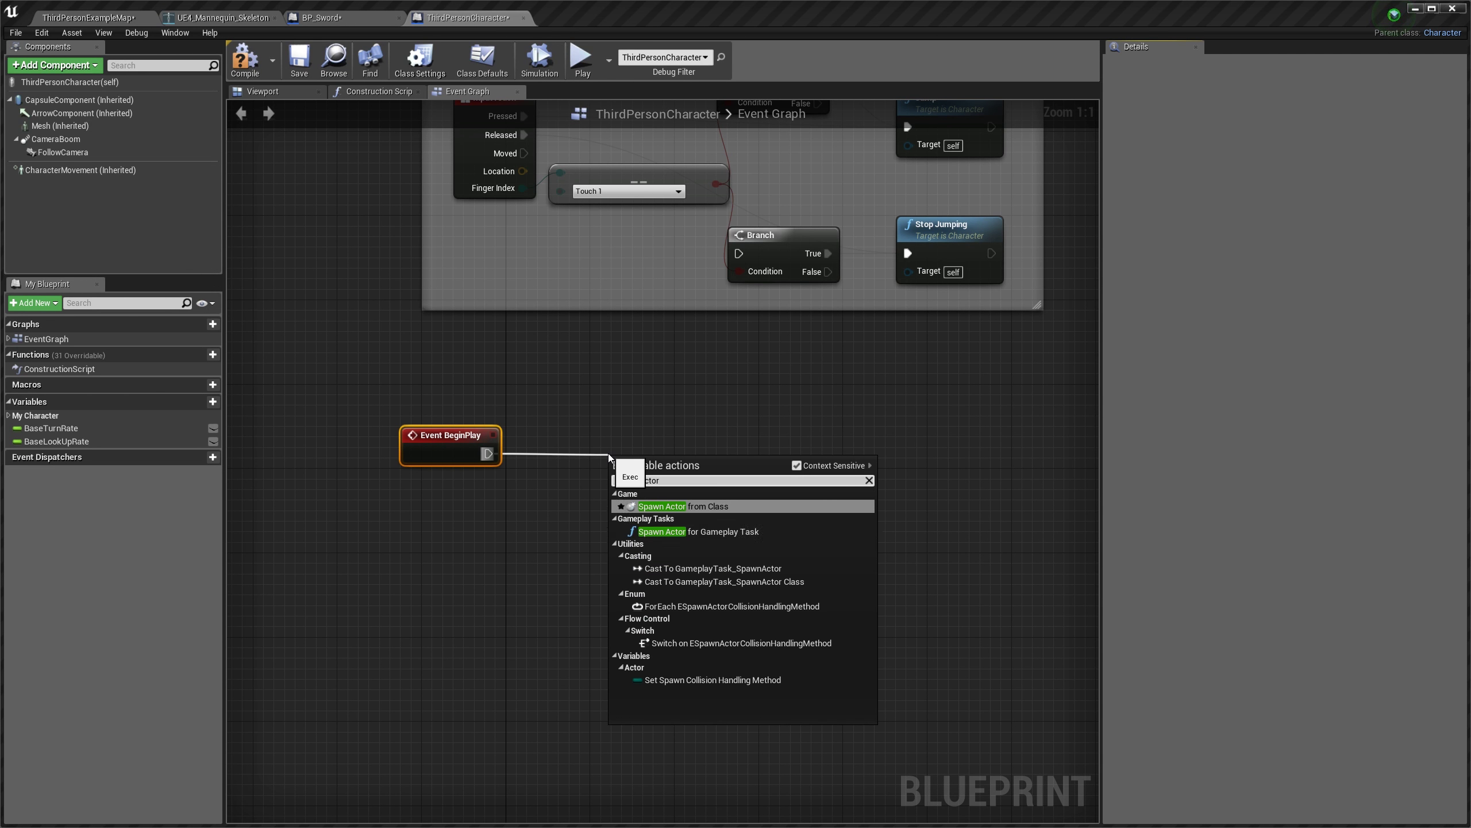
key(Return)
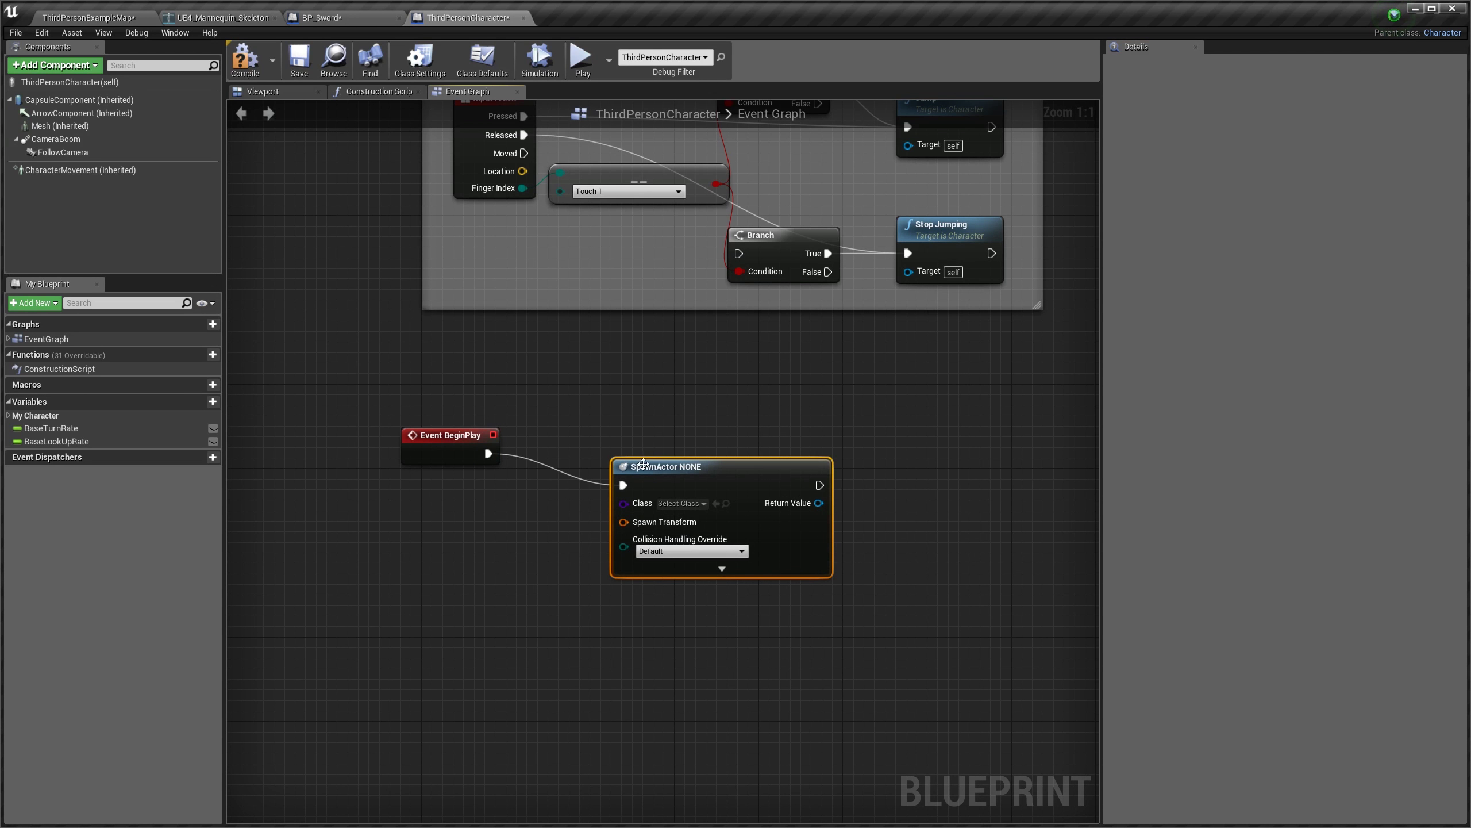
drag(688, 472, 698, 450)
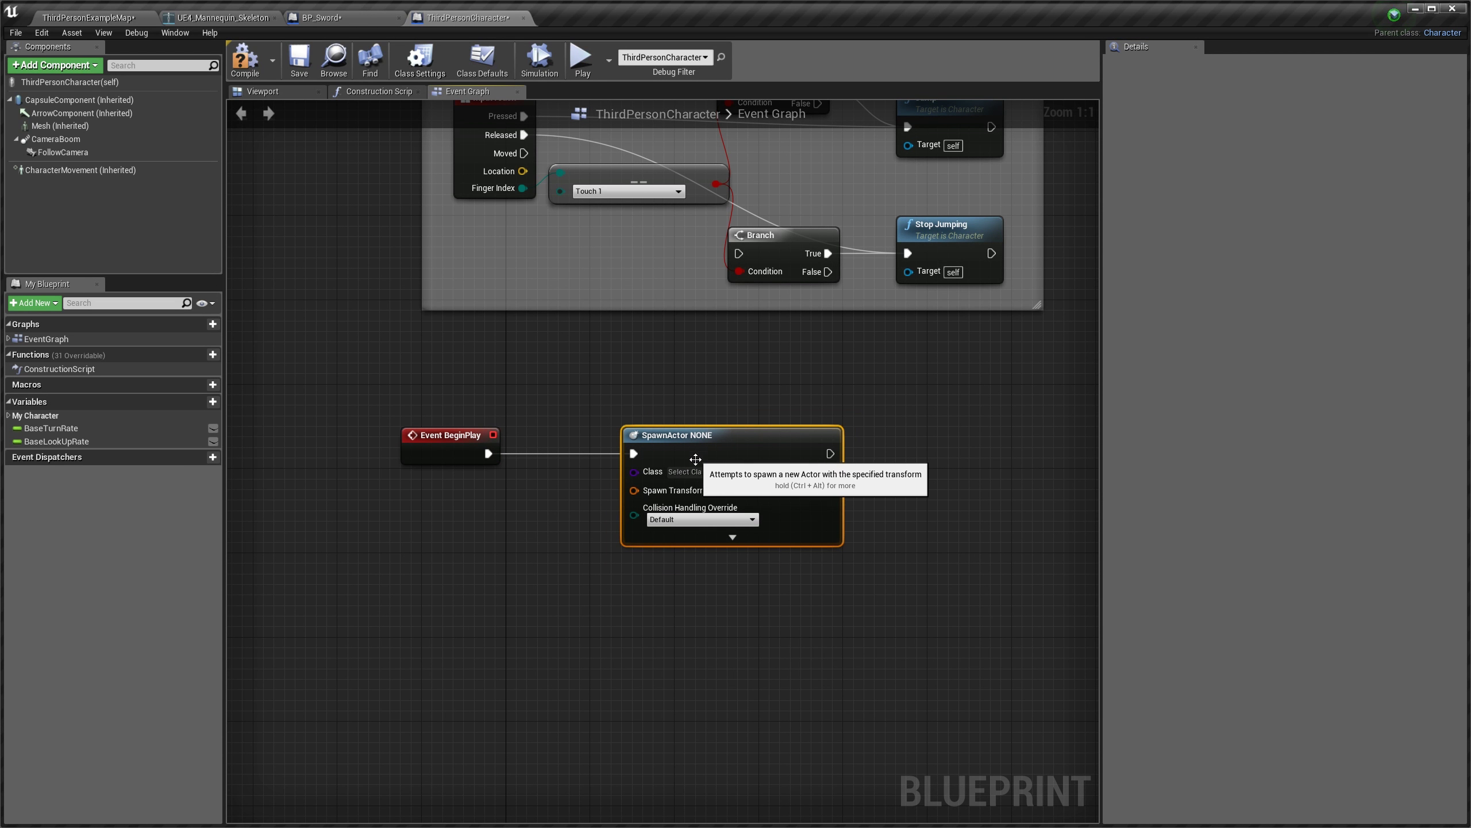
Step: Set the Spawn Actor node's class to BP_Sword
click(689, 471)
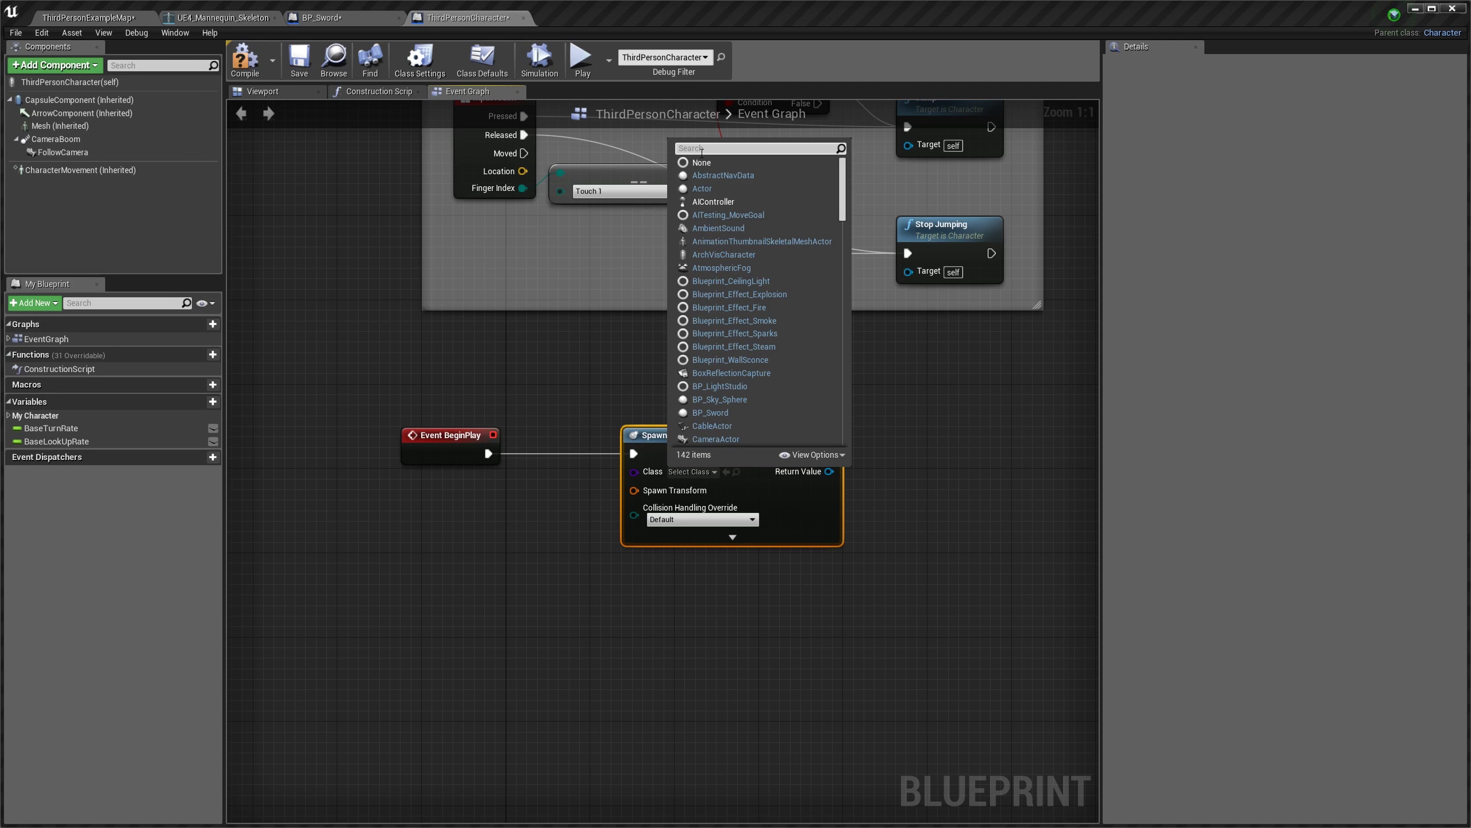
text(BP_Swor)
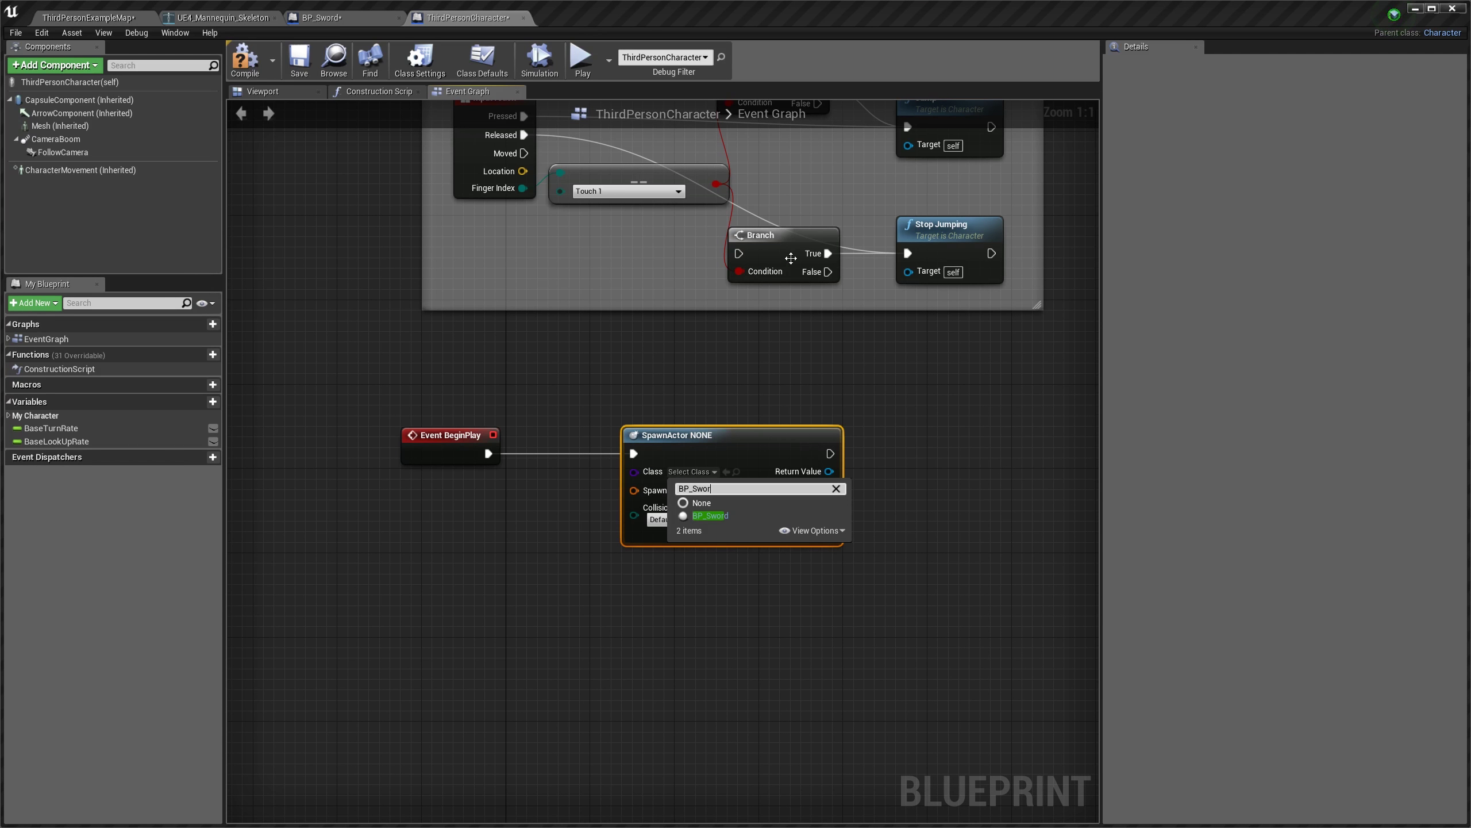
click(722, 518)
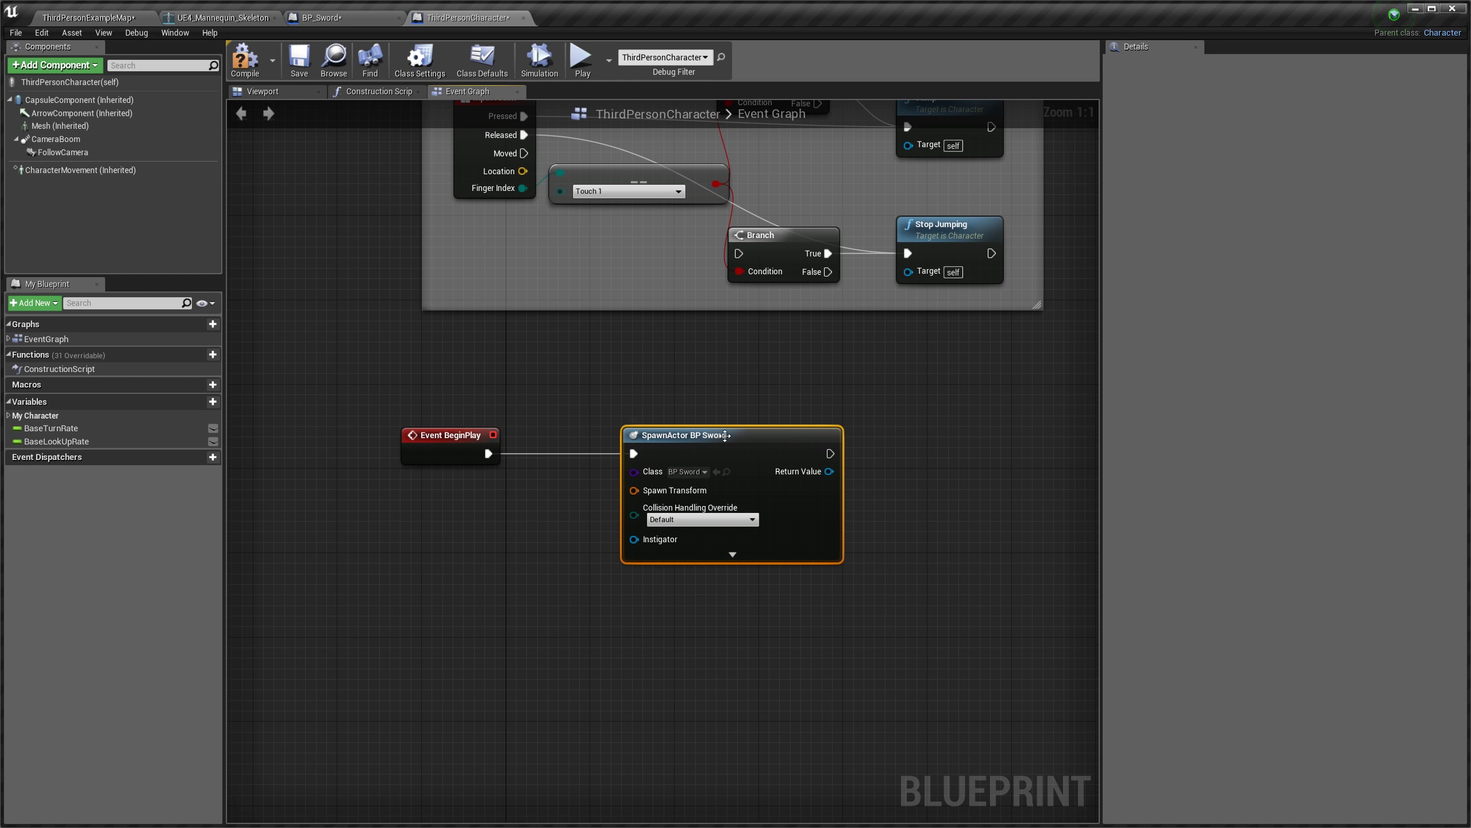
drag(761, 442, 784, 442)
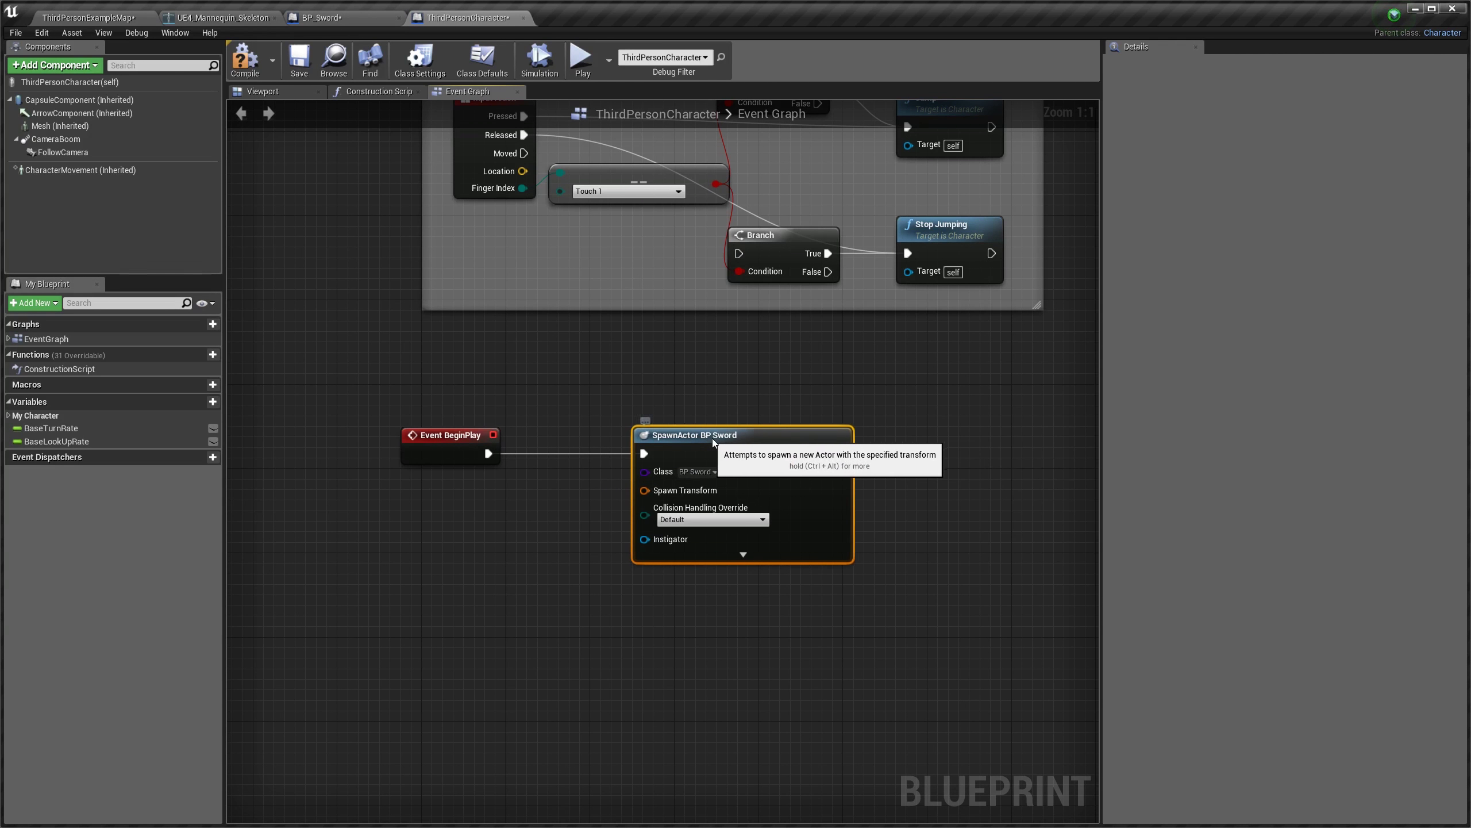
click(522, 558)
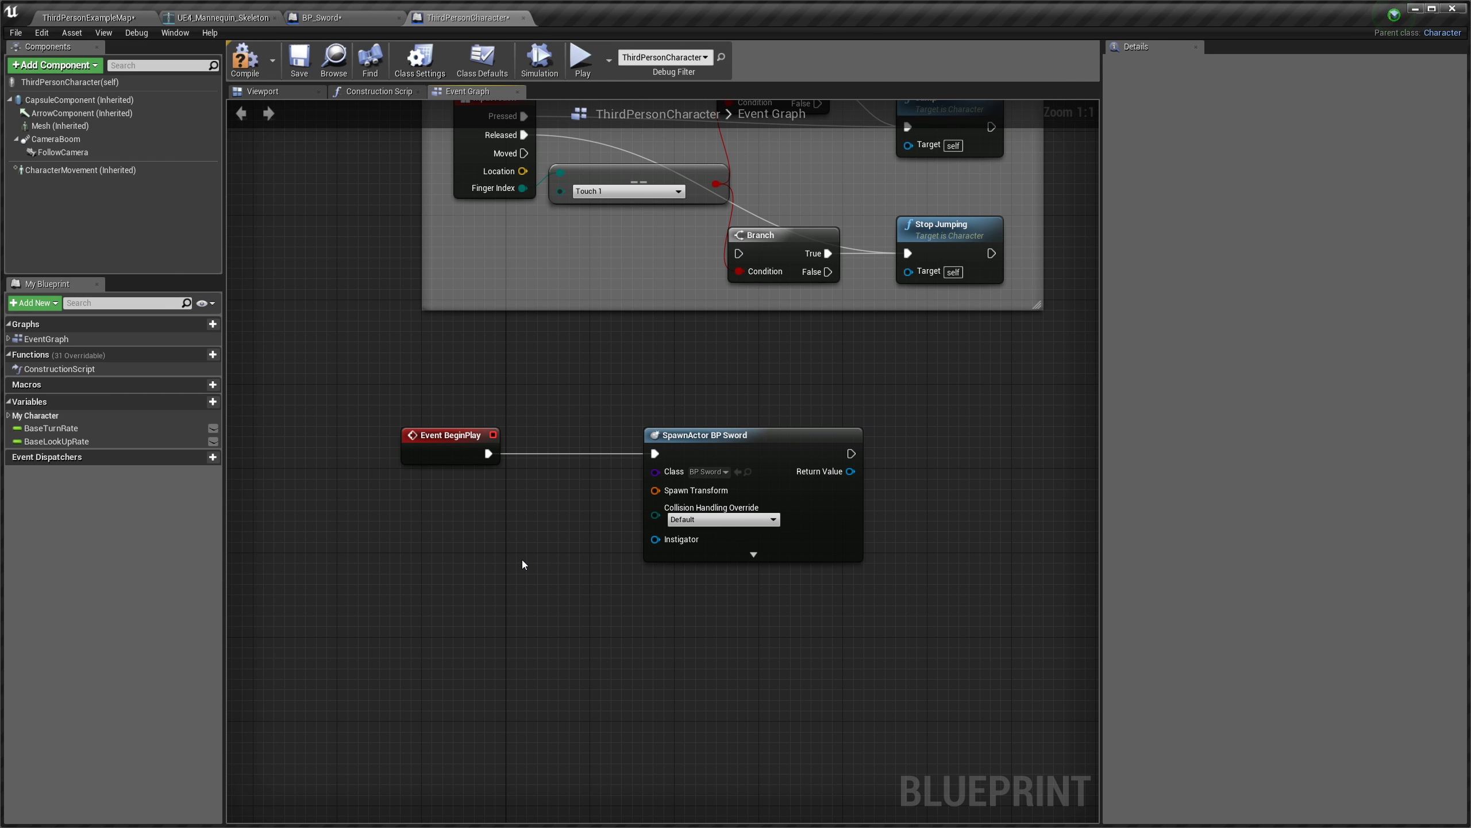
Step: Feed Spawn Transform from a Mesh Get Socket Transform node placed below BeginPlay
drag(655, 490, 522, 510)
text(socket)
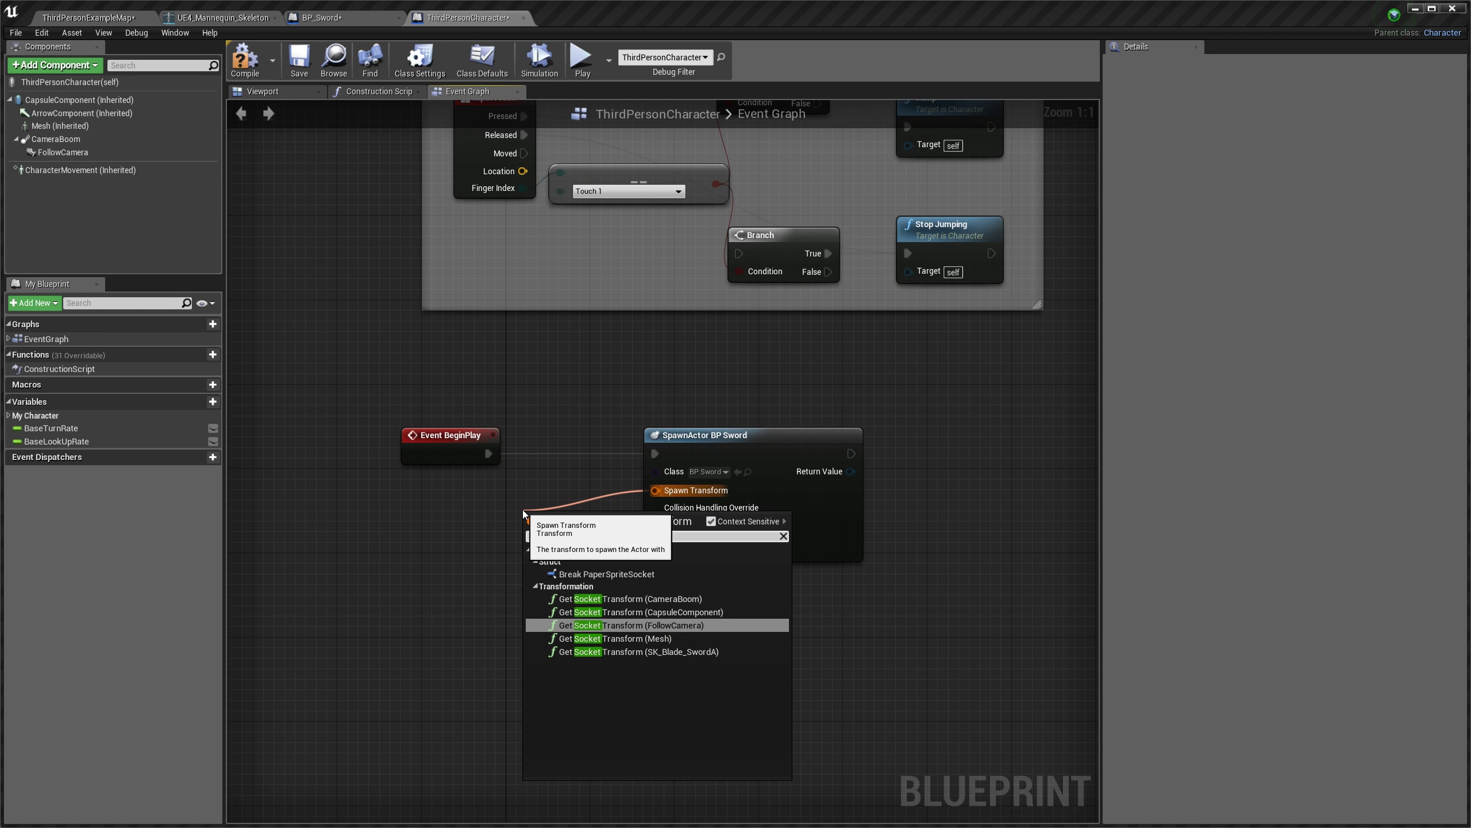
text( trans)
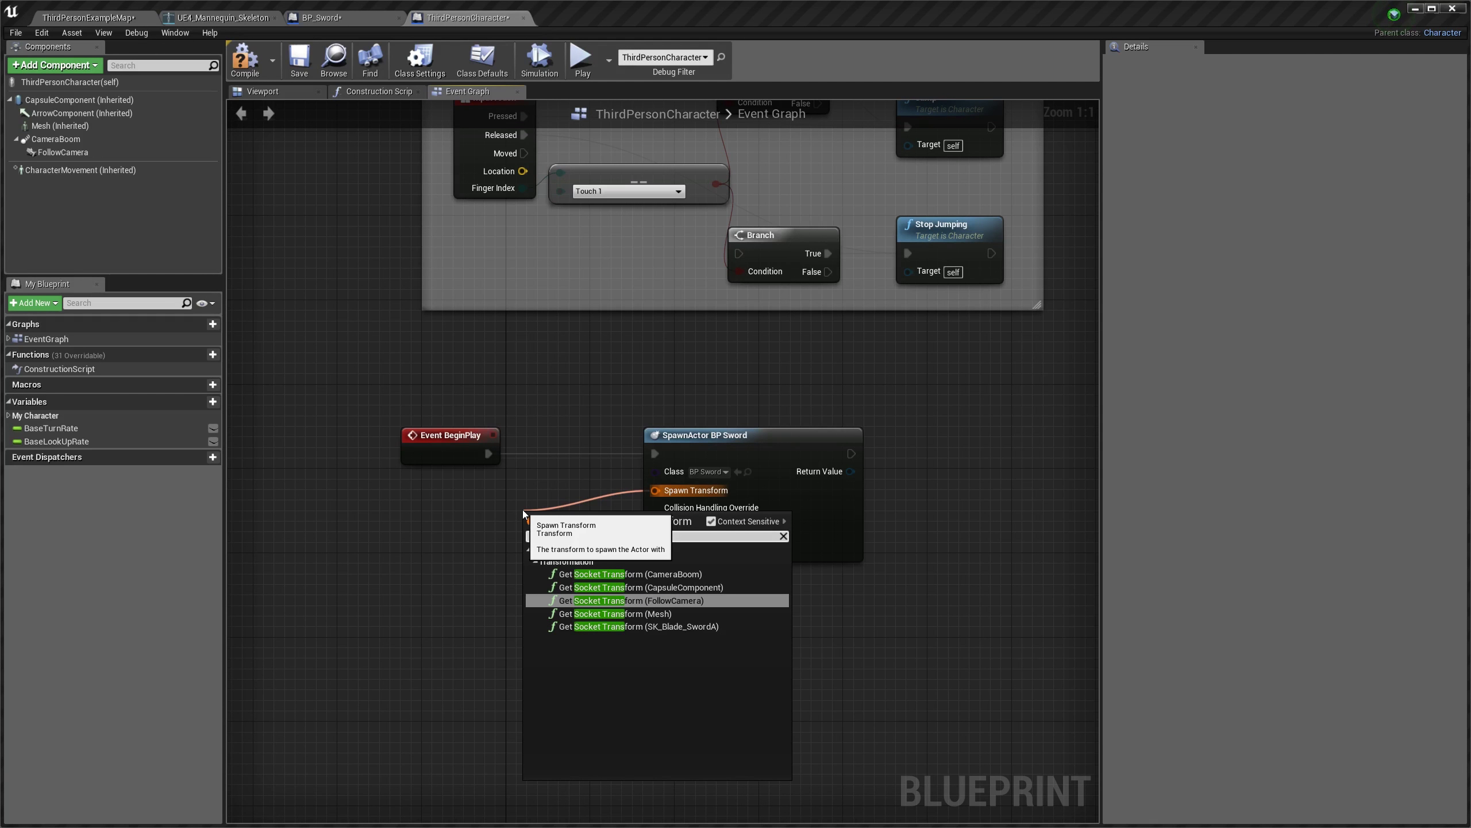
key(Down)
key(Return)
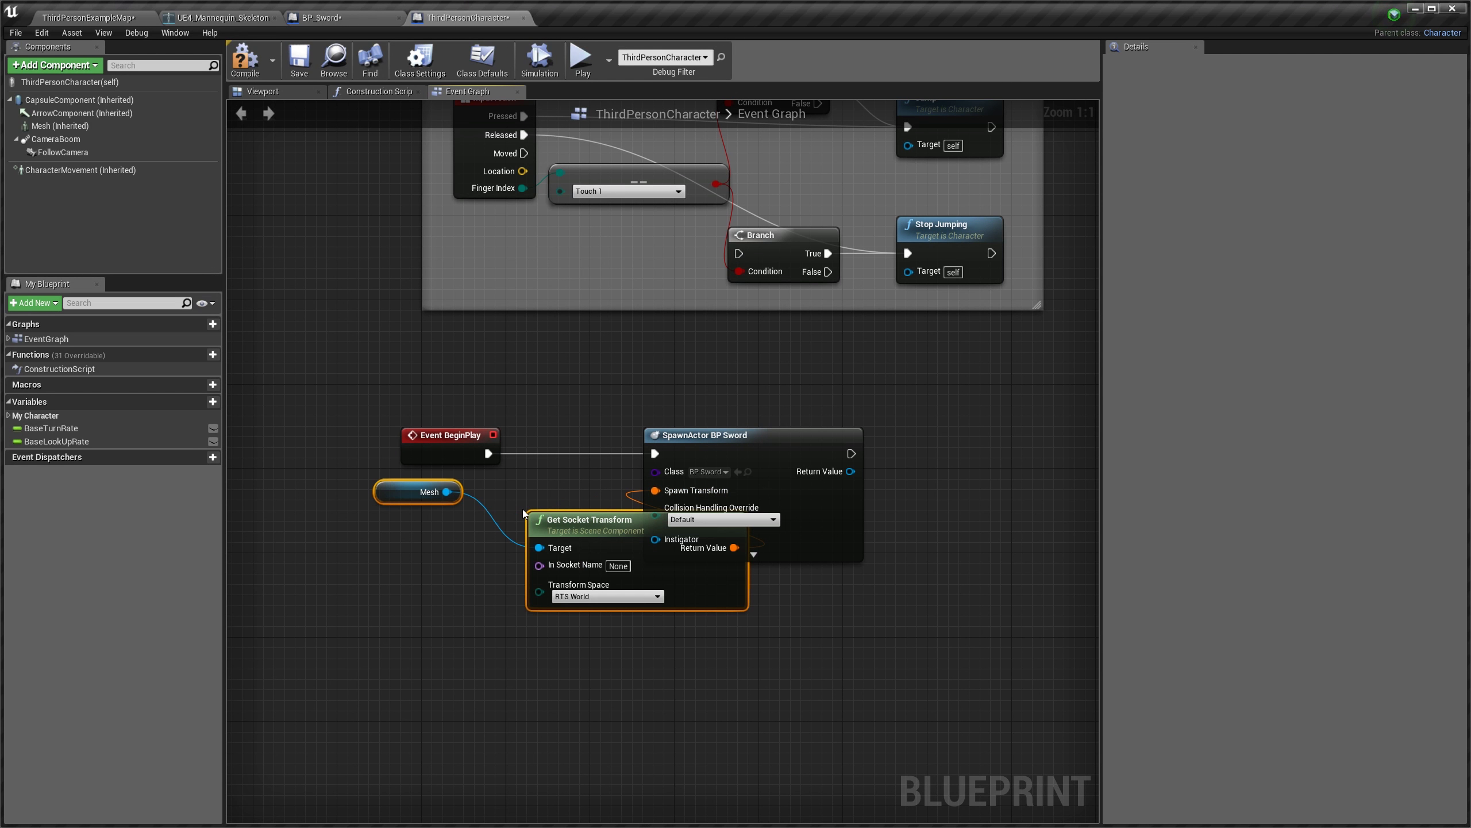
drag(411, 491, 271, 500)
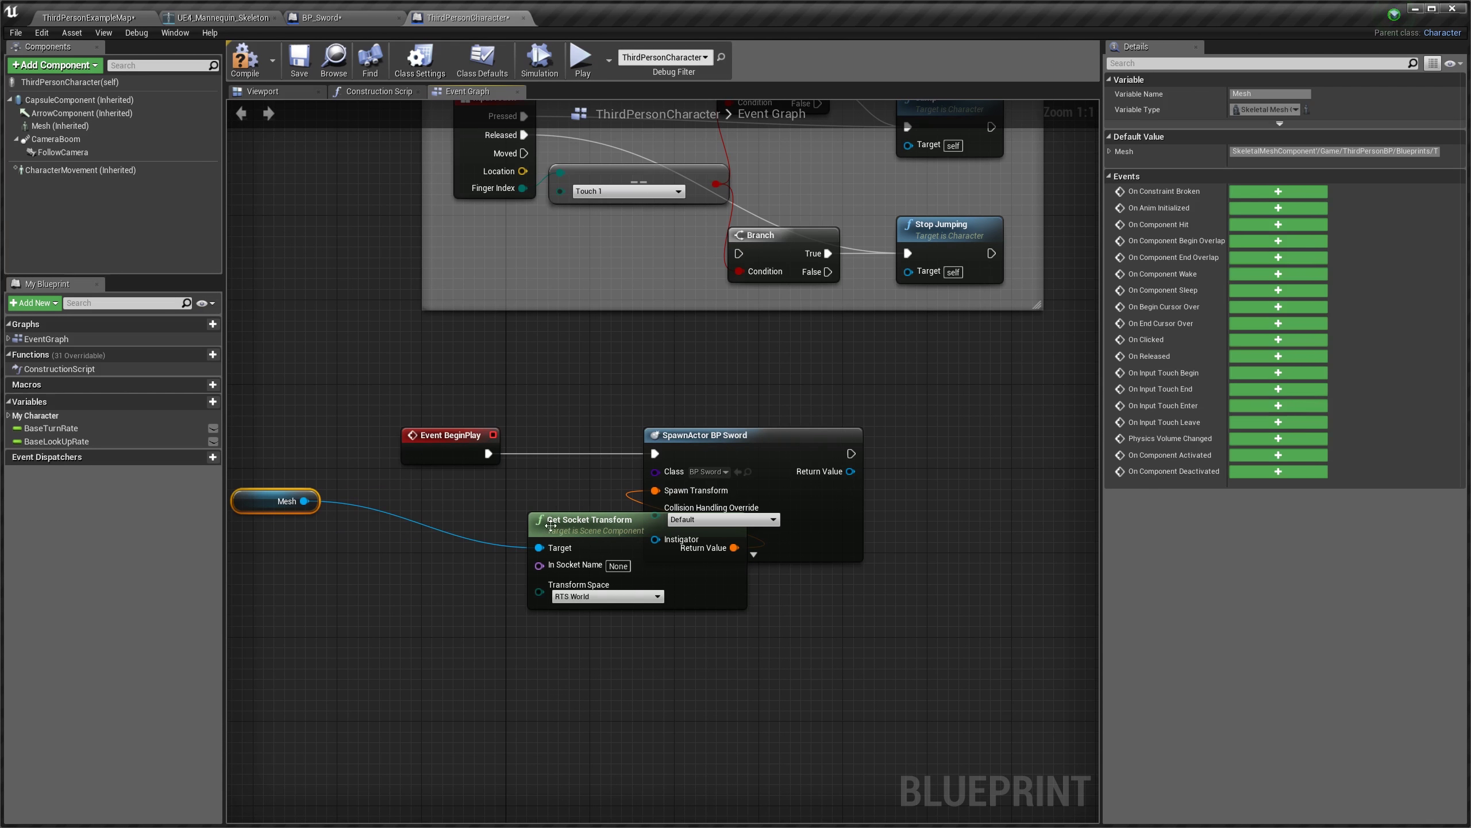
mouse_move(550, 524)
mouse_down()
mouse_move(424, 510)
mouse_move(456, 499)
mouse_up()
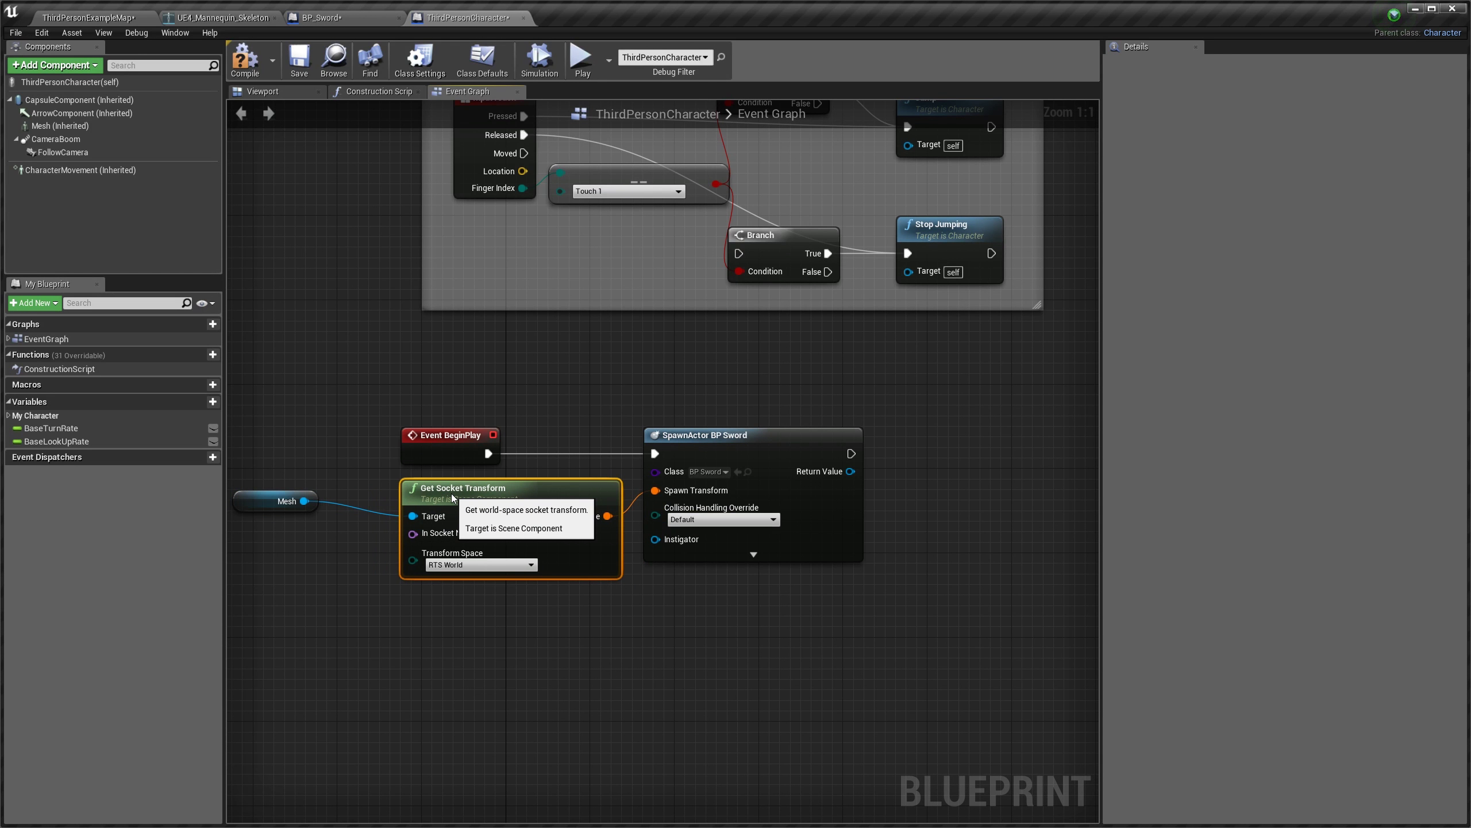
click(602, 660)
right_drag(706, 653, 635, 539)
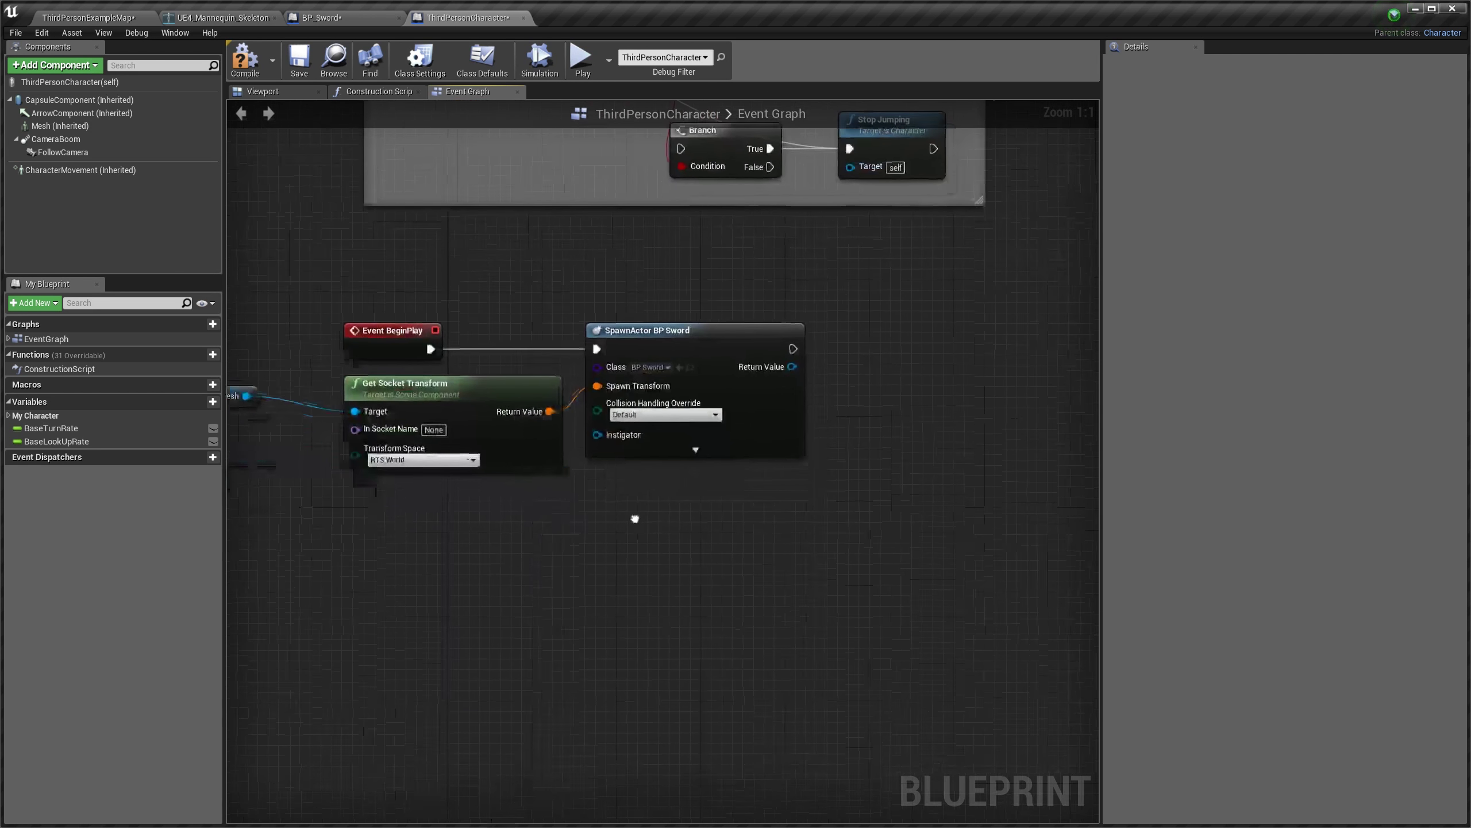
drag(674, 332, 780, 333)
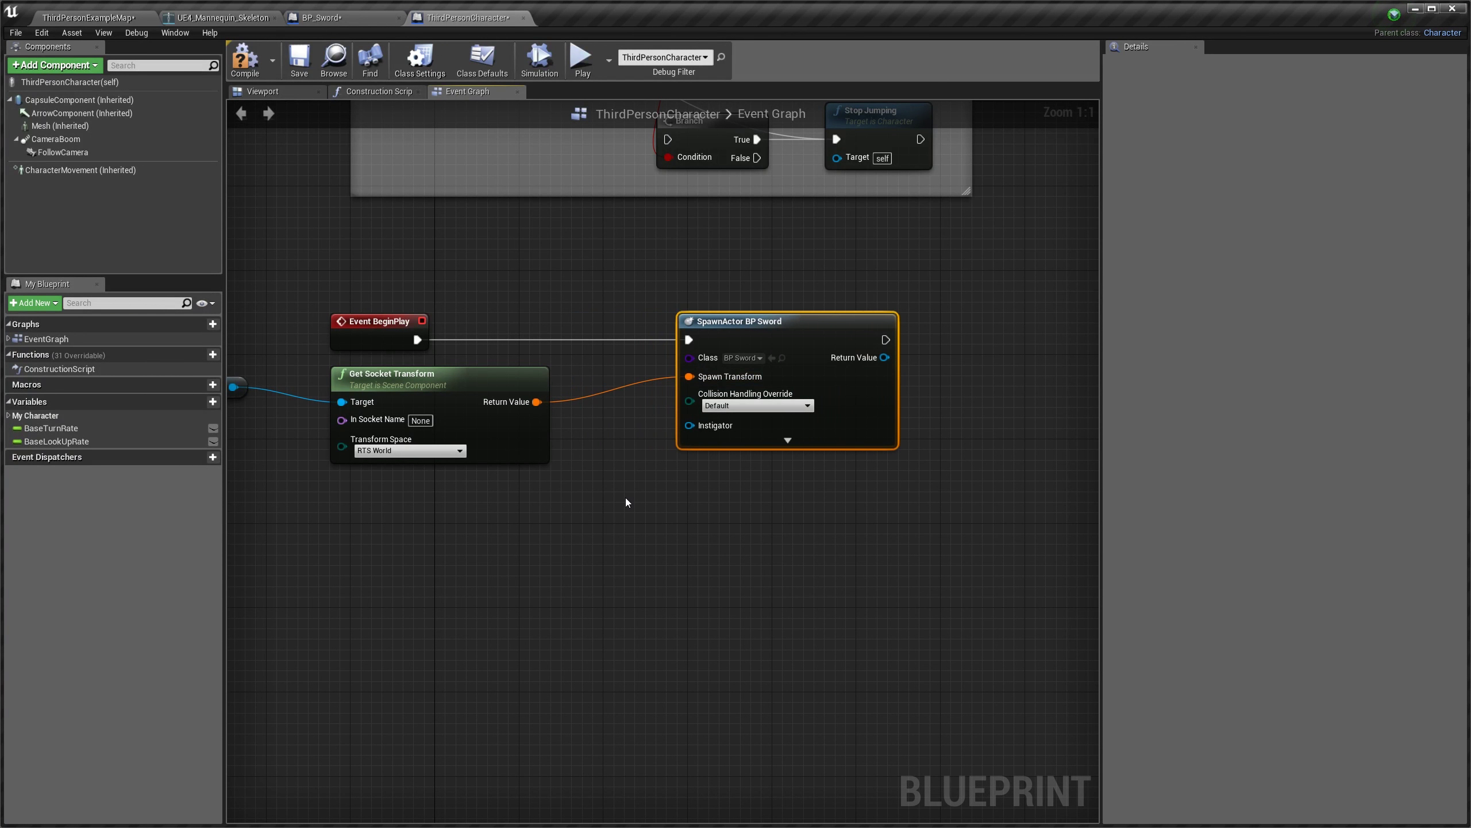
click(495, 612)
Step: Break the Return Value link to Spawn Transform, then split and recombine that pin
right_click(542, 403)
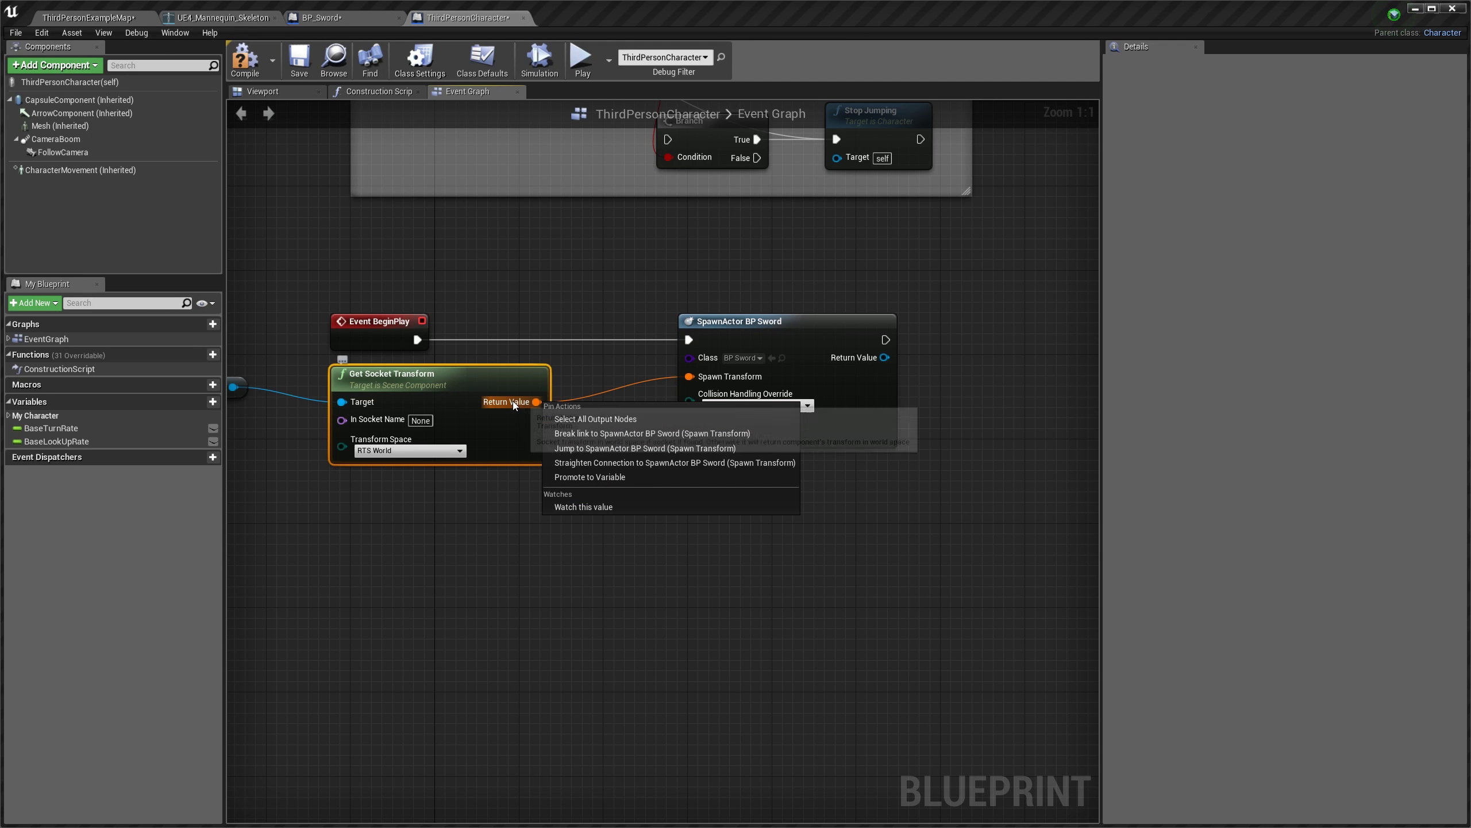
click(652, 433)
right_click(535, 404)
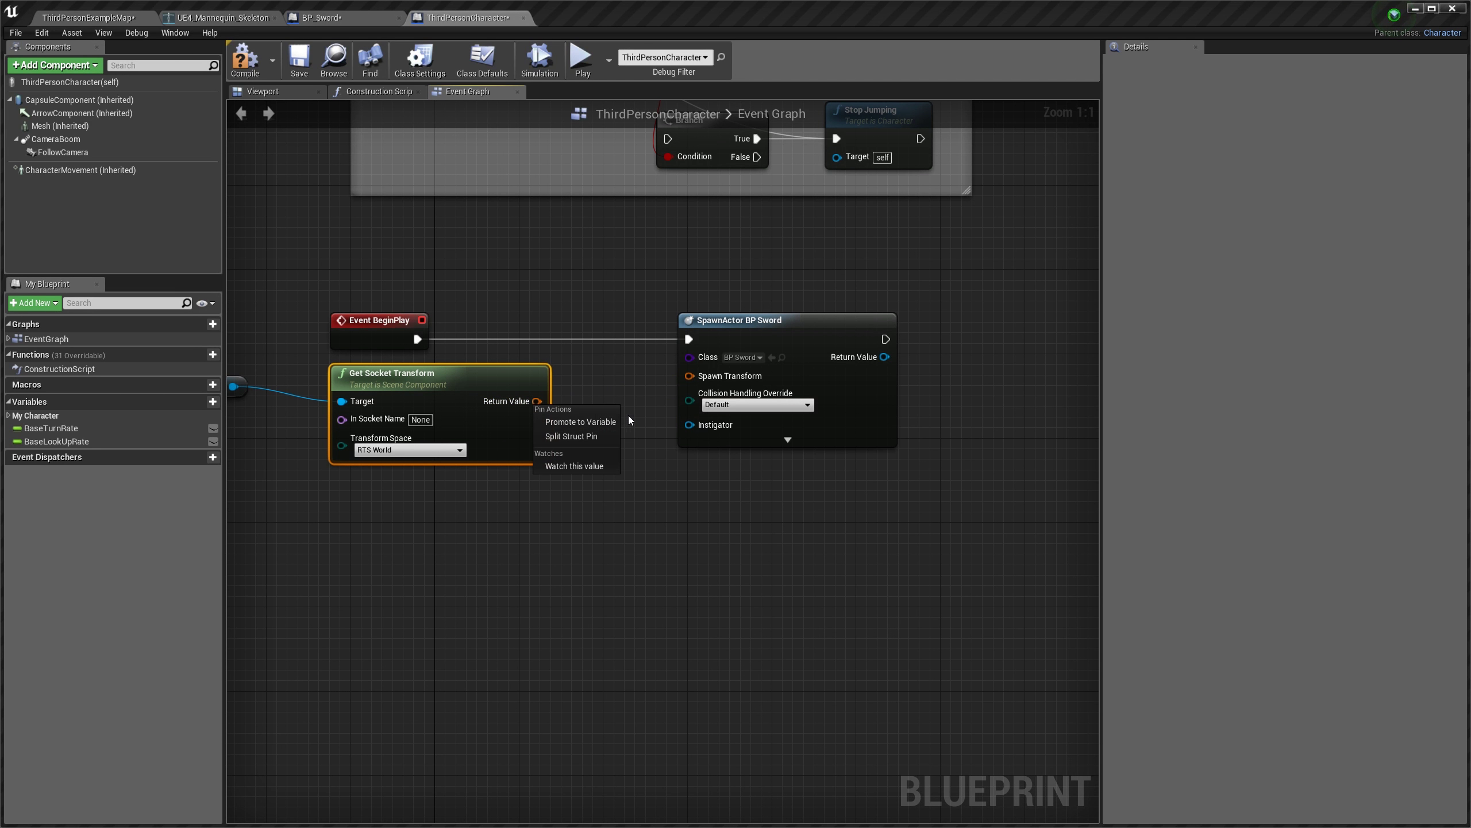
click(571, 436)
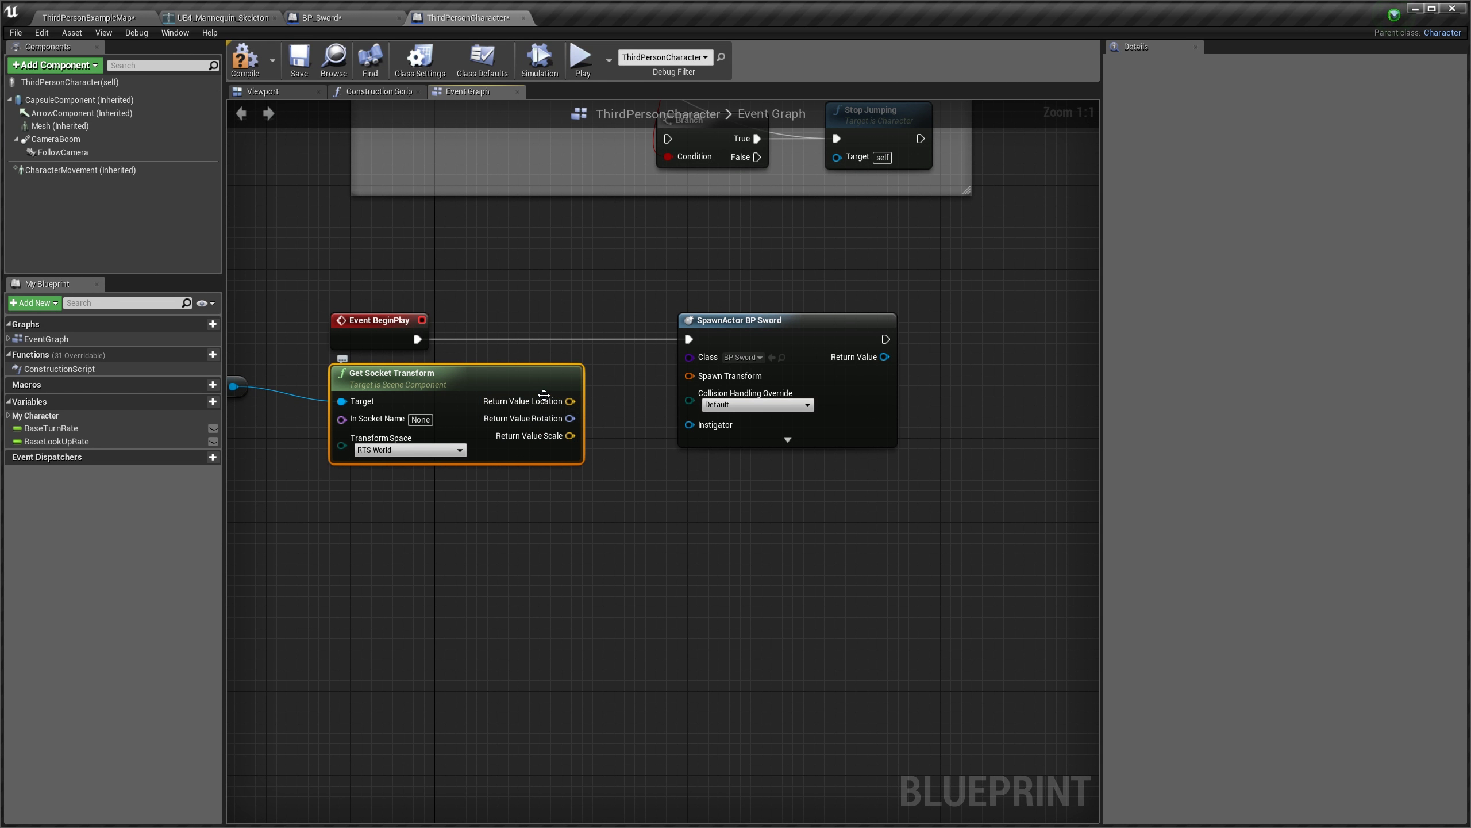
right_click(543, 400)
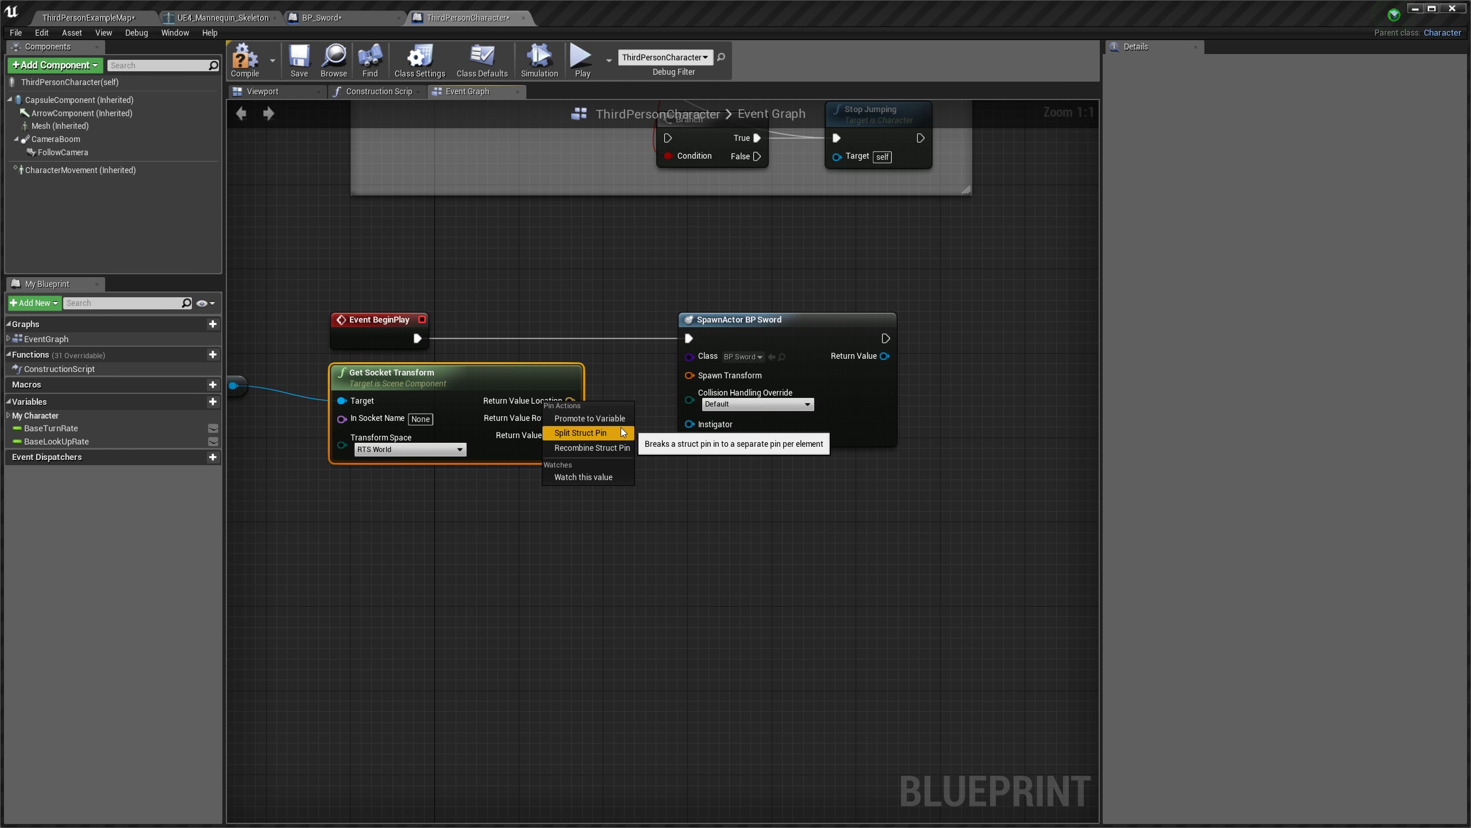
right_click(531, 438)
right_click(522, 438)
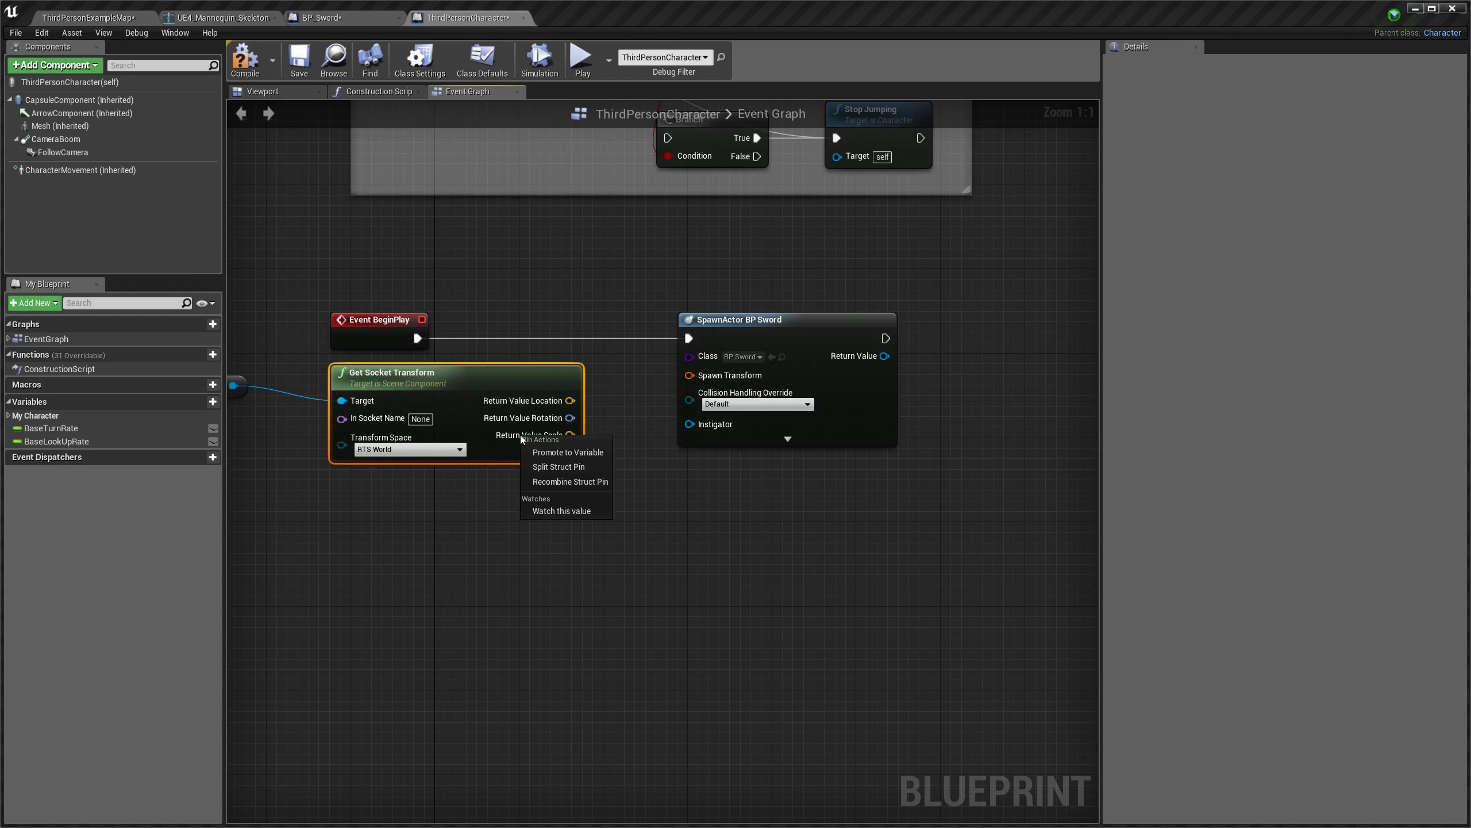
click(570, 482)
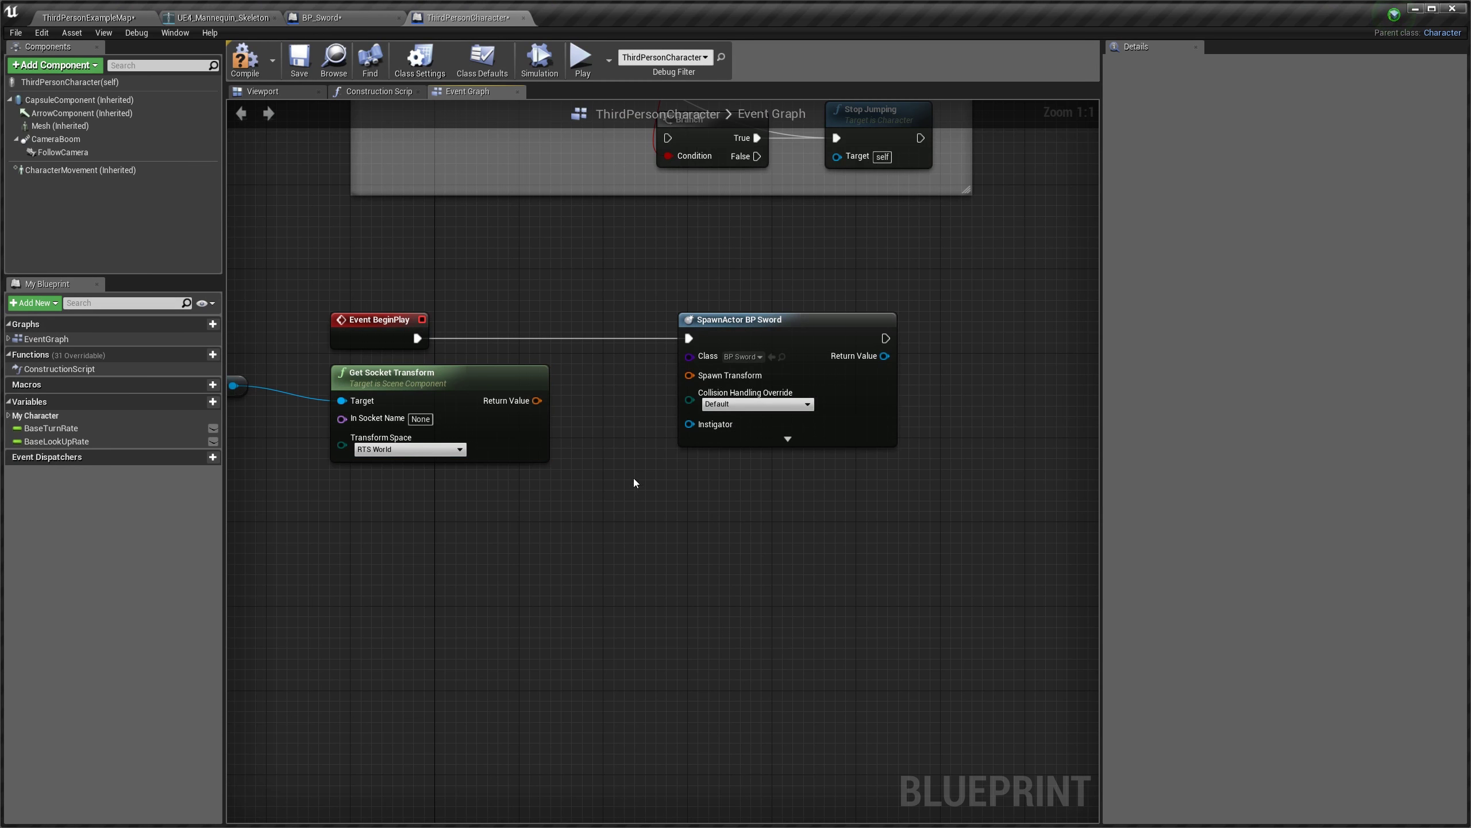
Step: Reconnect Return Value to Spawn Transform and promote In Socket Name to a socketName variable
drag(542, 409, 689, 375)
right_drag(607, 575, 734, 572)
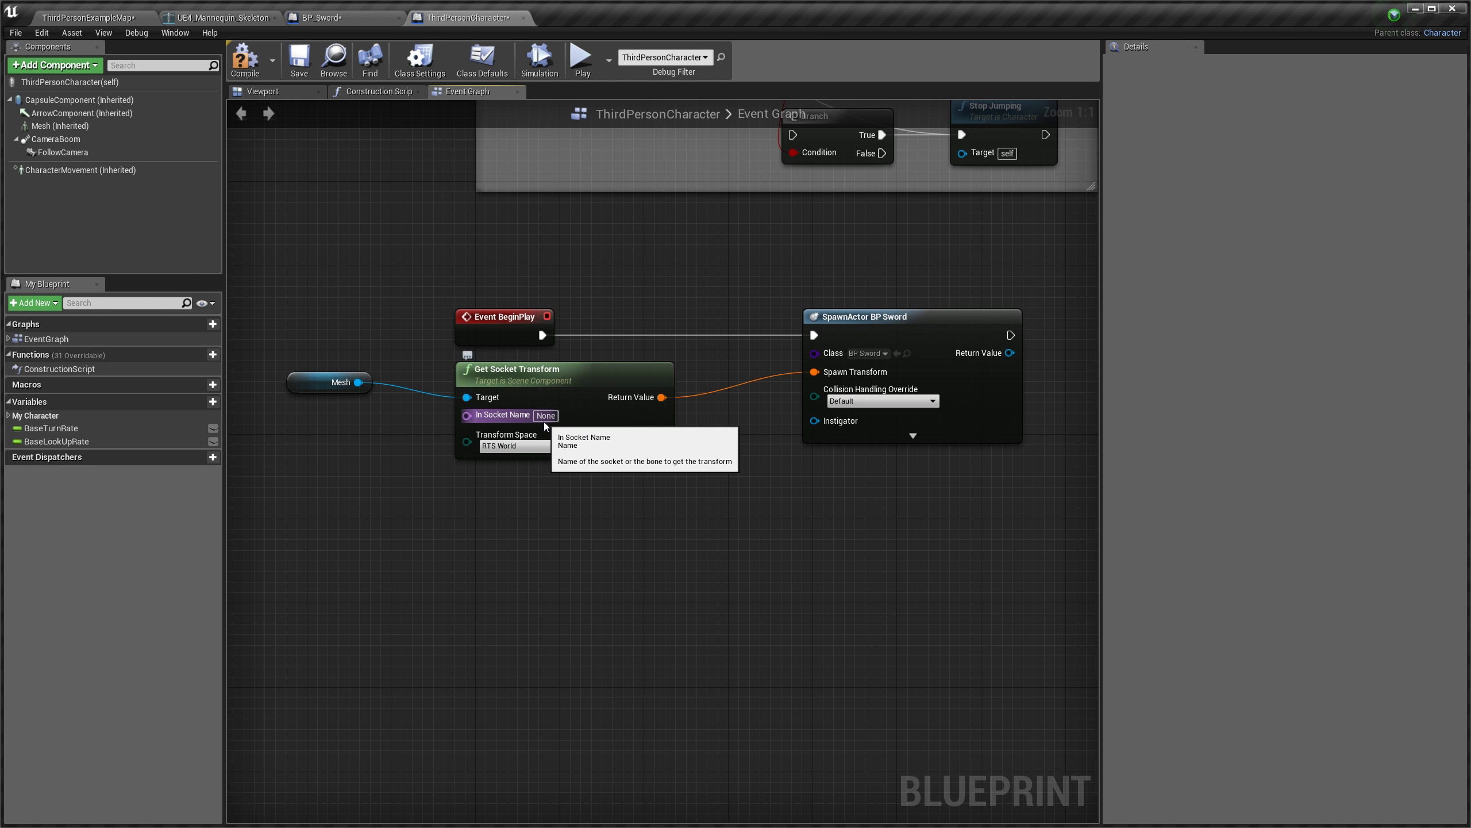
drag(475, 422, 377, 446)
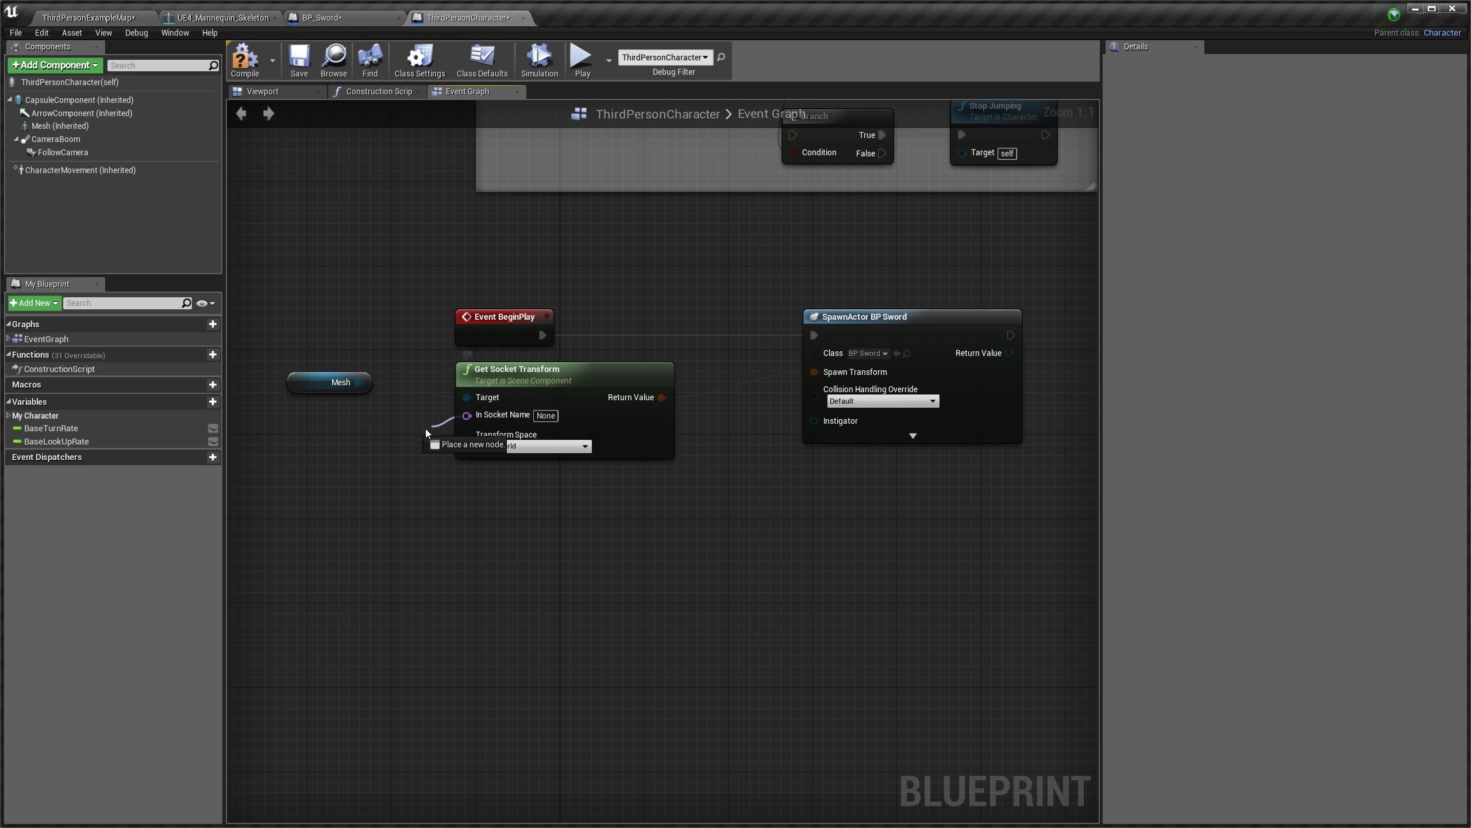
click(429, 504)
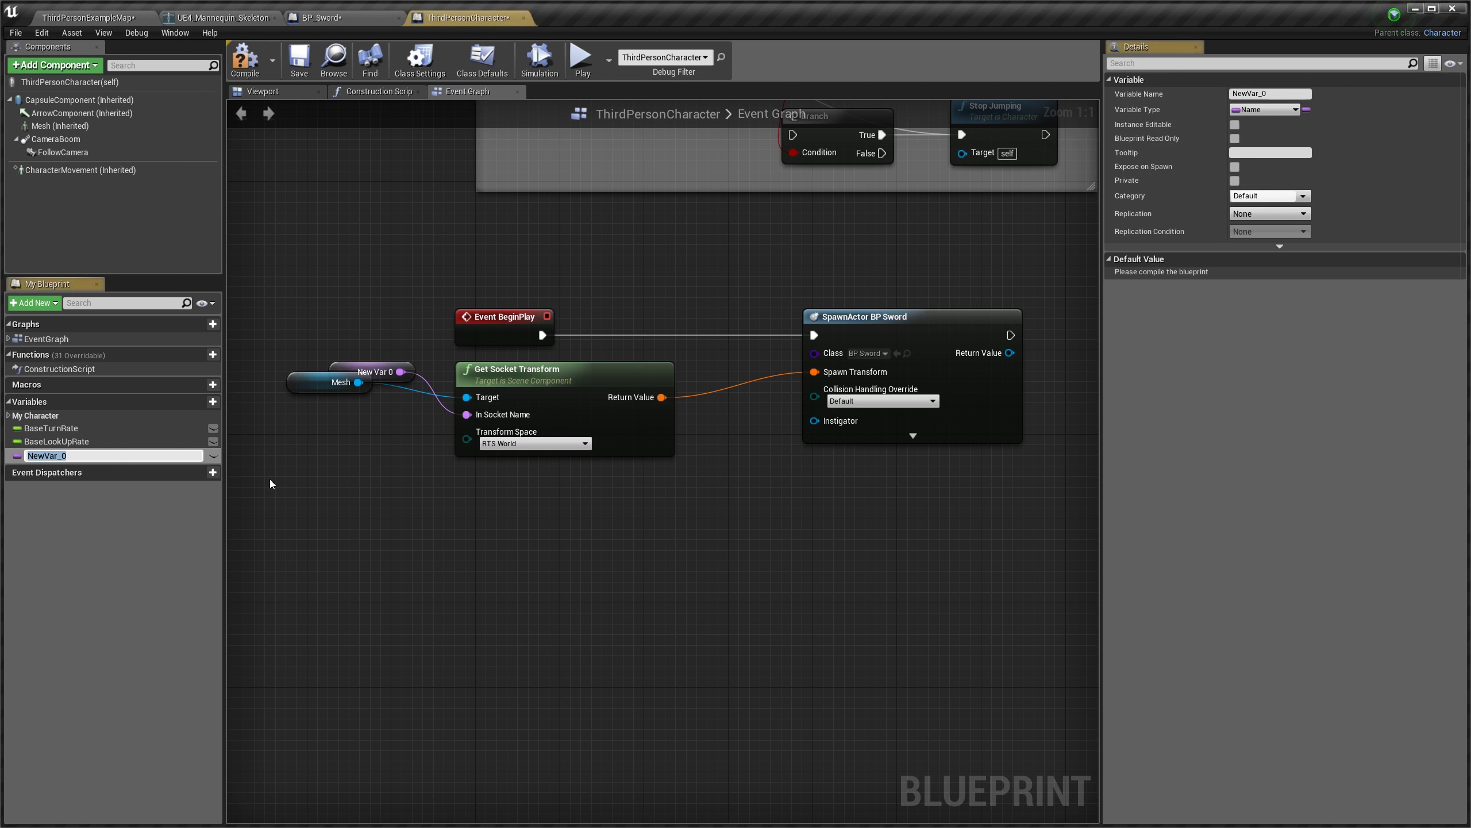
text(socketName)
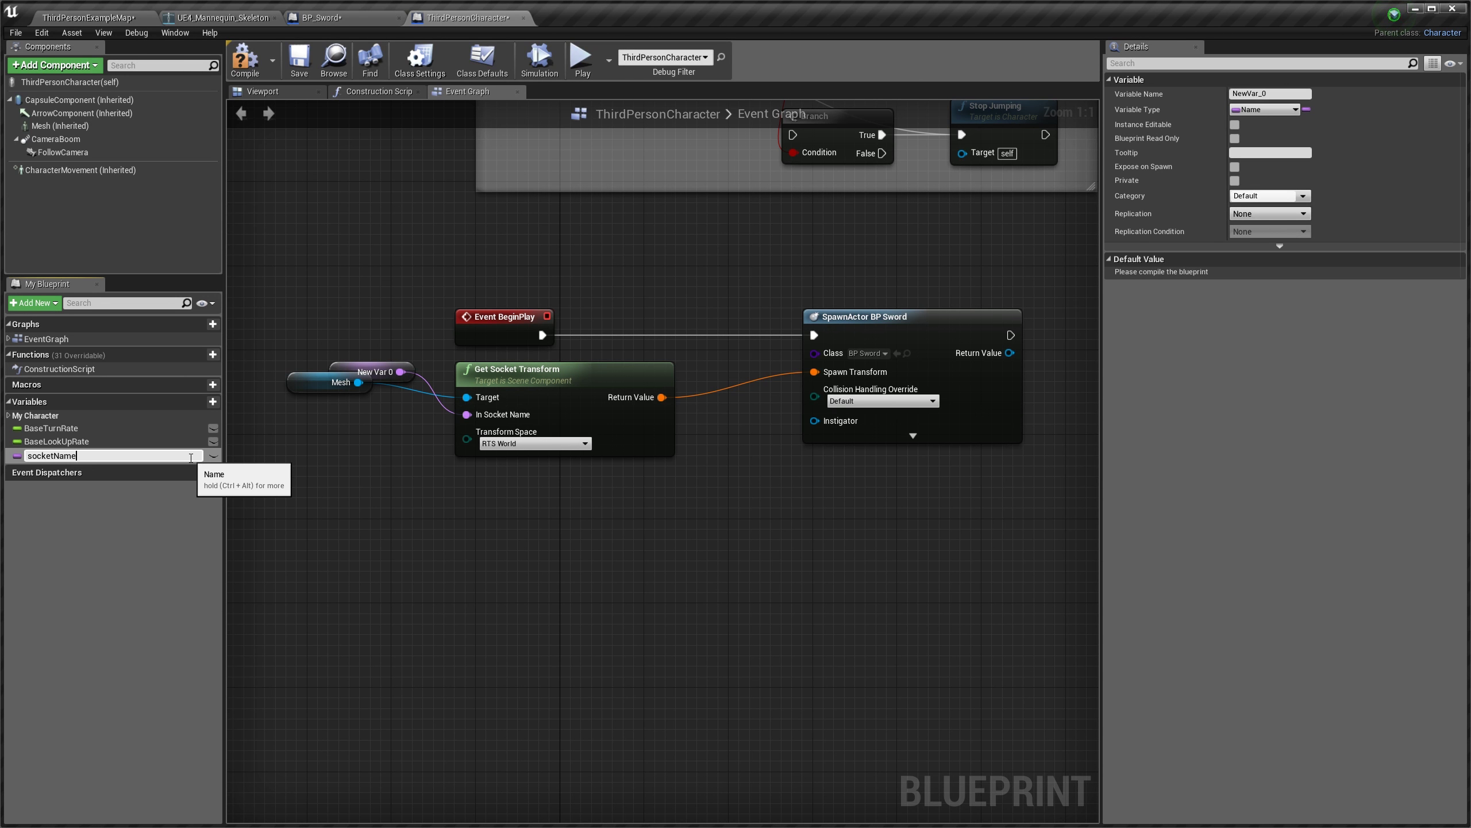
key(Return)
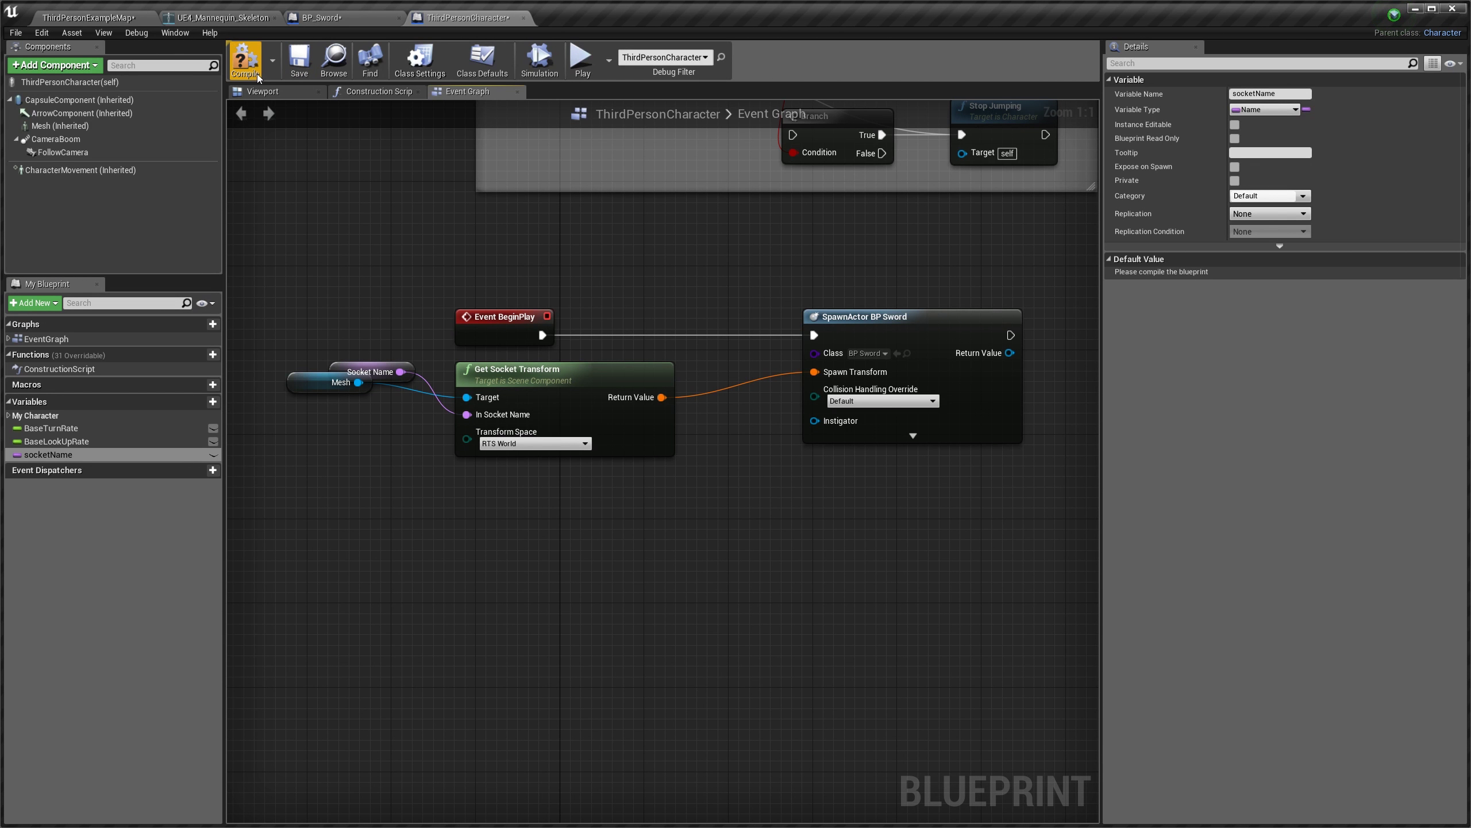
Step: Compile and give socketName the default value weapon_socket, then tidy the node layout
click(254, 69)
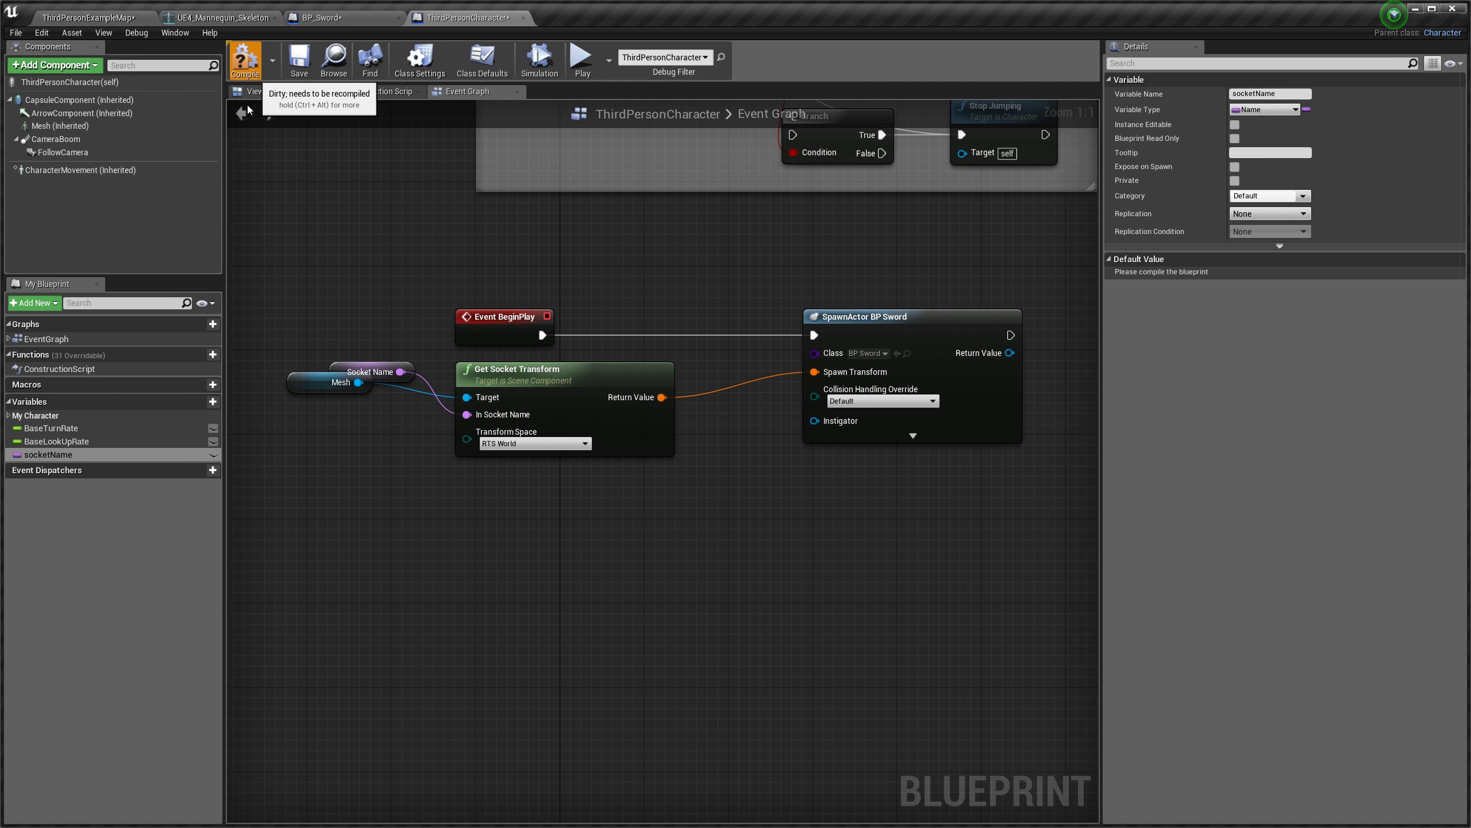
click(141, 454)
click(1283, 275)
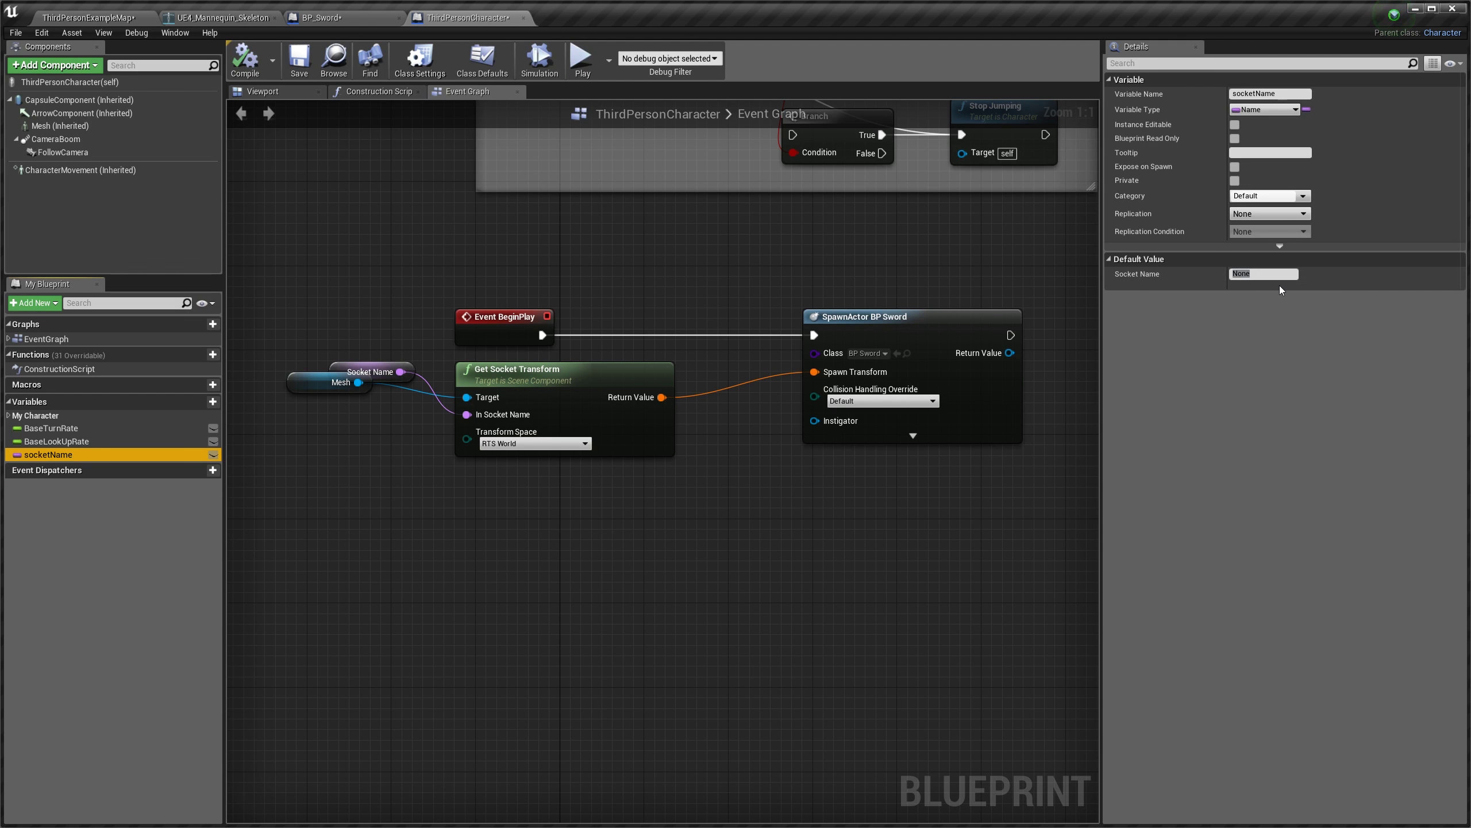
click(1295, 370)
click(1277, 271)
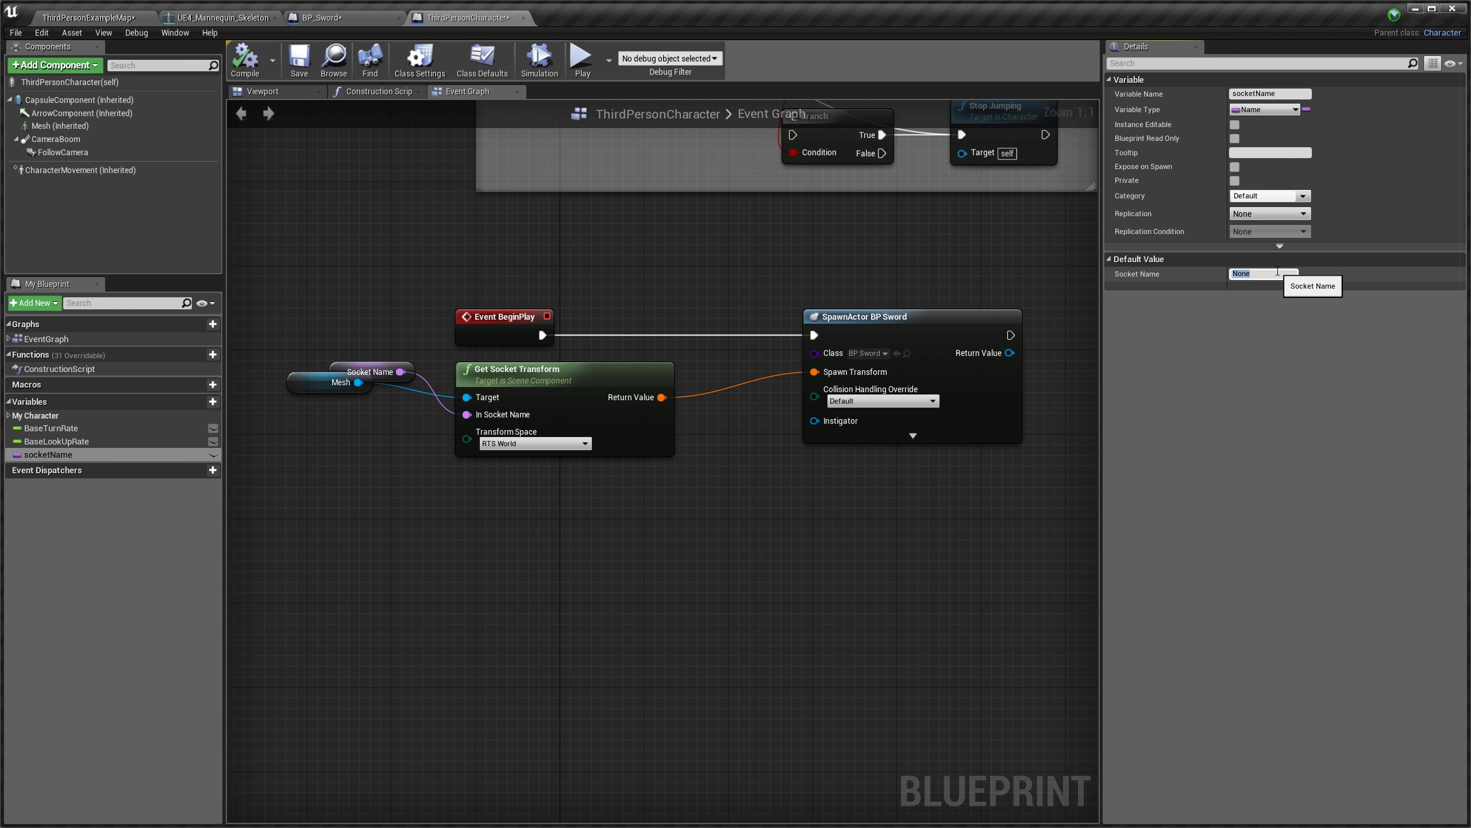
text(weapon_socket)
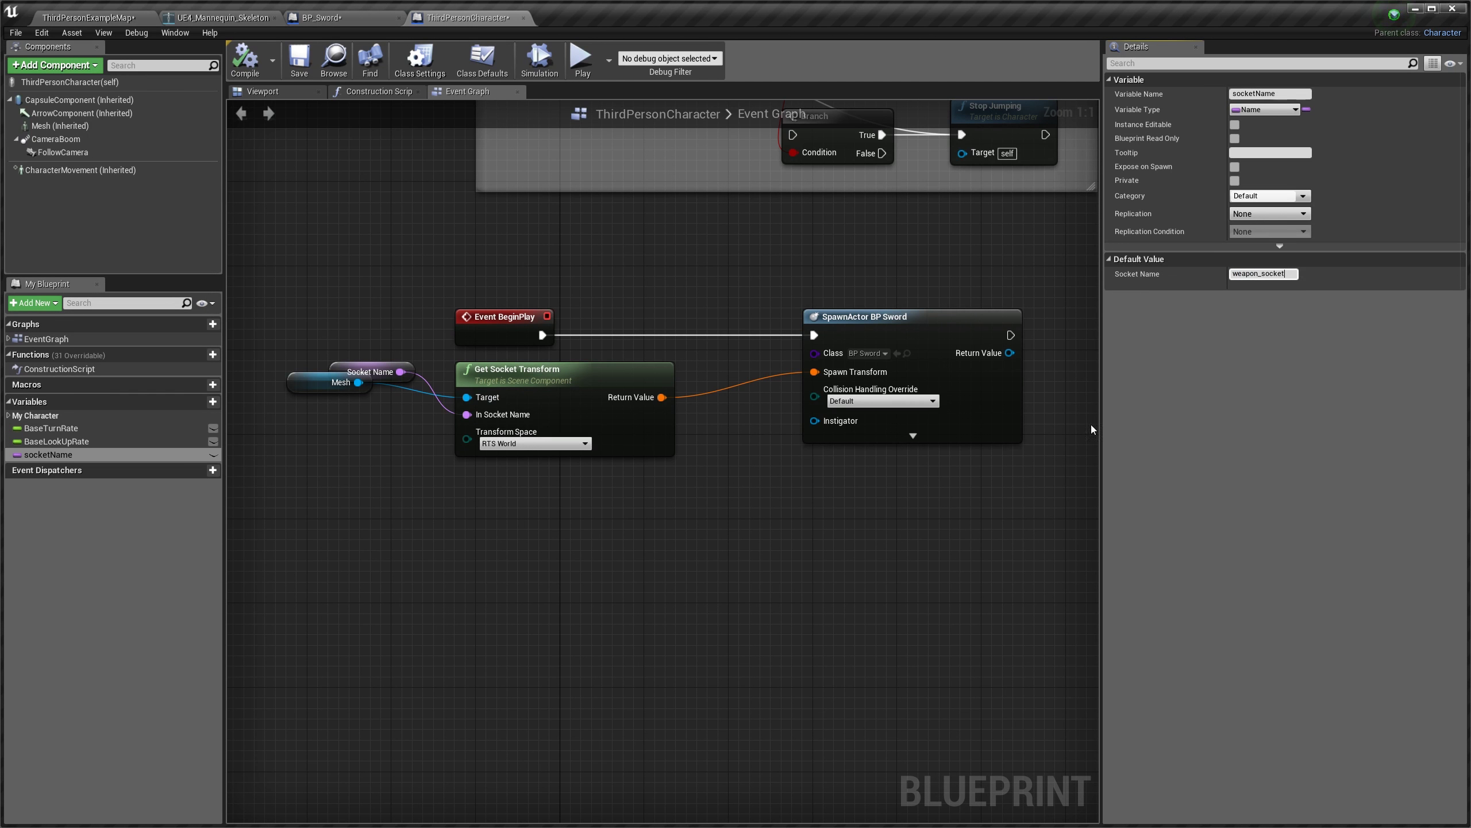
key(Return)
drag(398, 380, 354, 424)
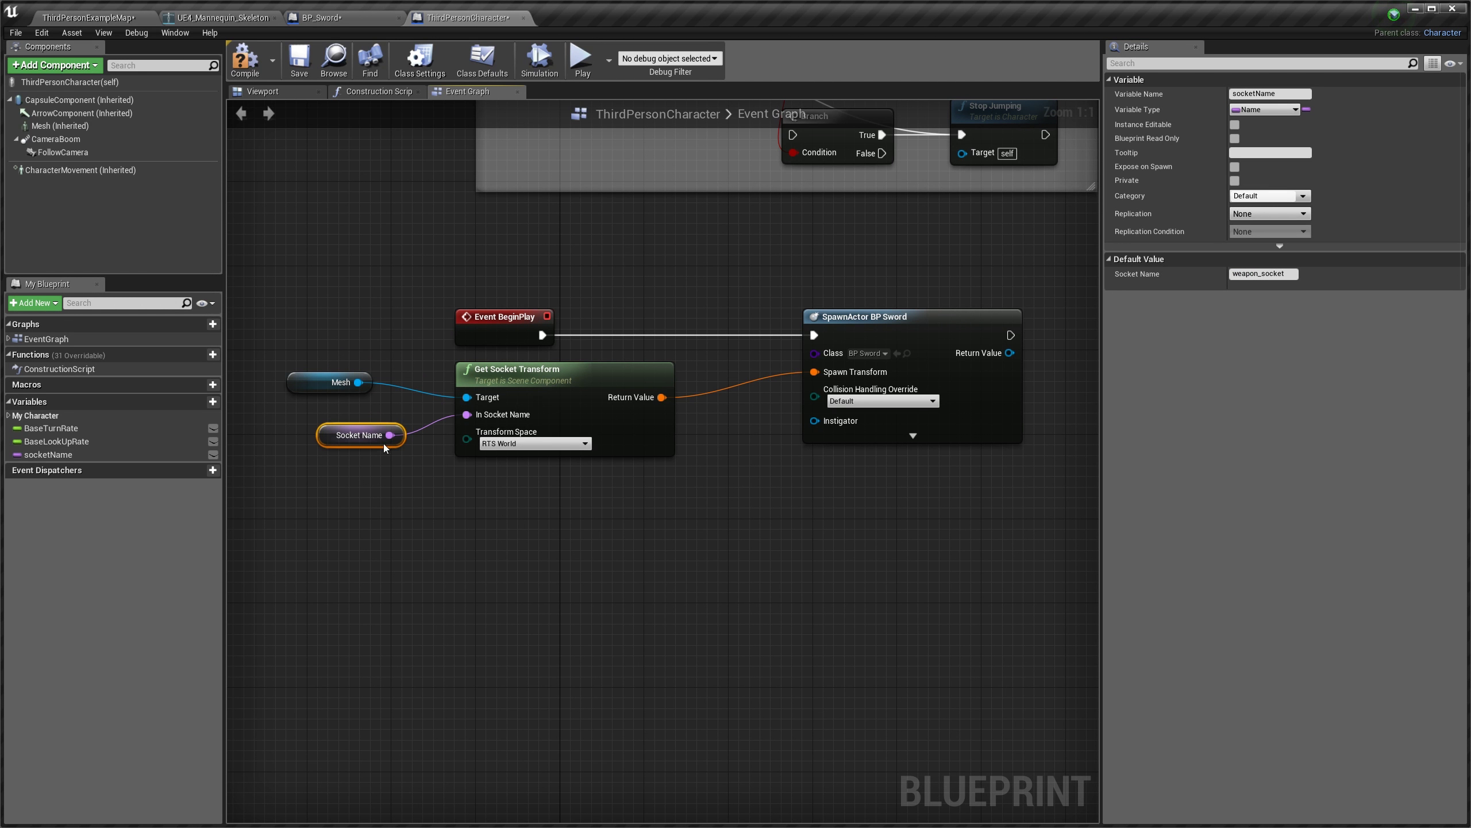
click(403, 477)
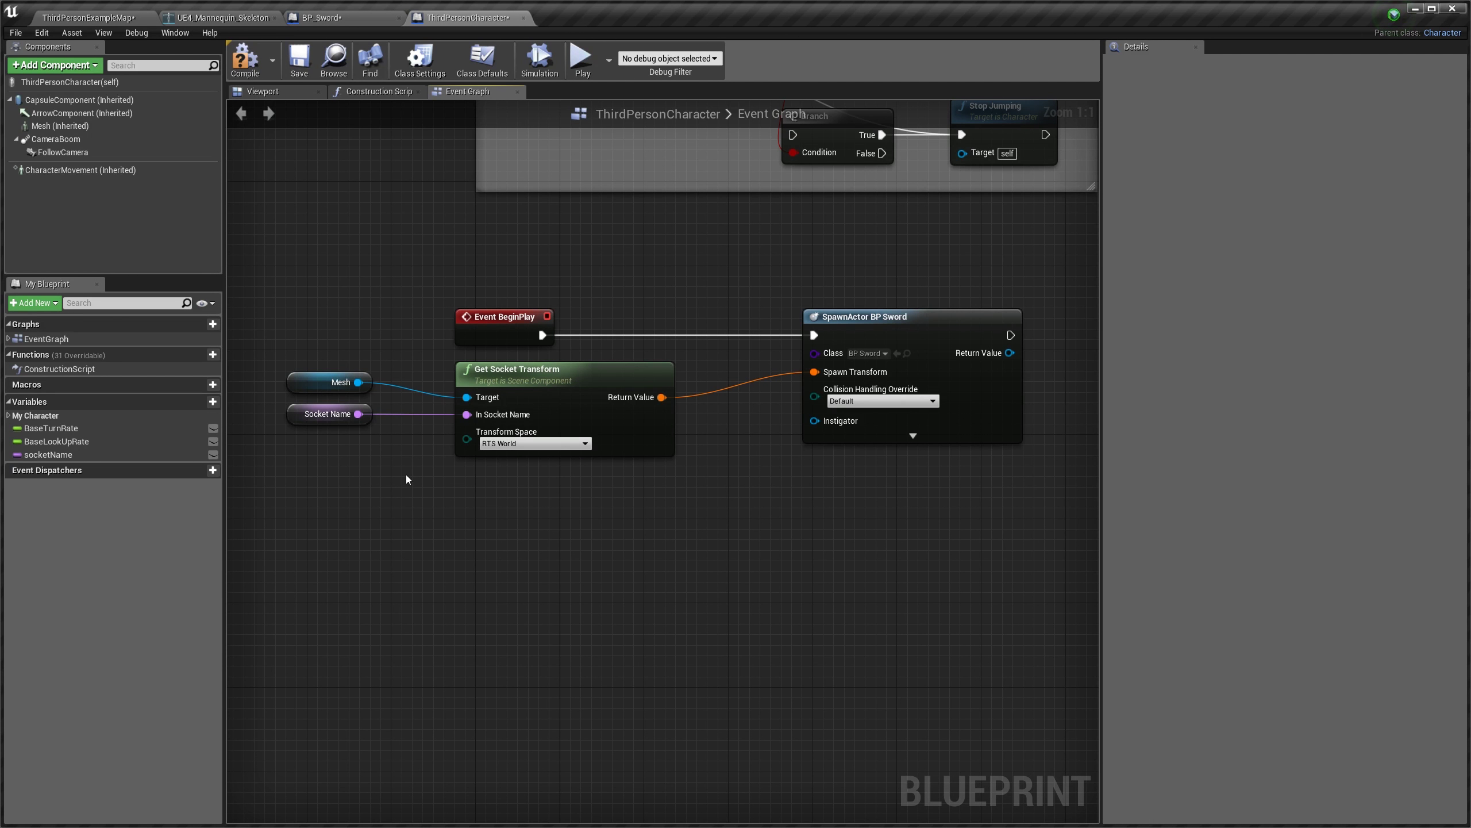
right_drag(789, 497, 623, 498)
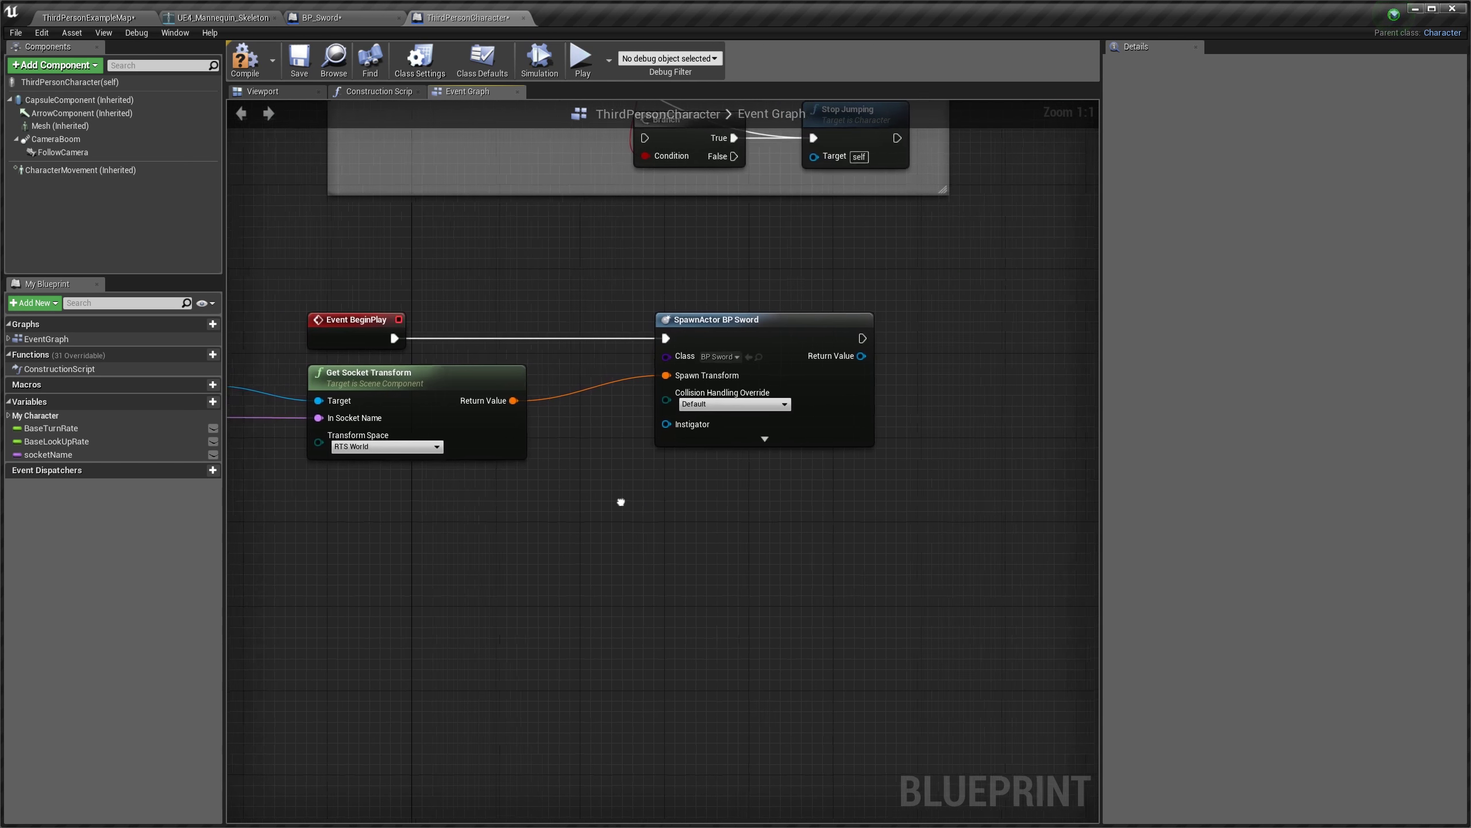
click(696, 320)
right_drag(650, 346, 863, 484)
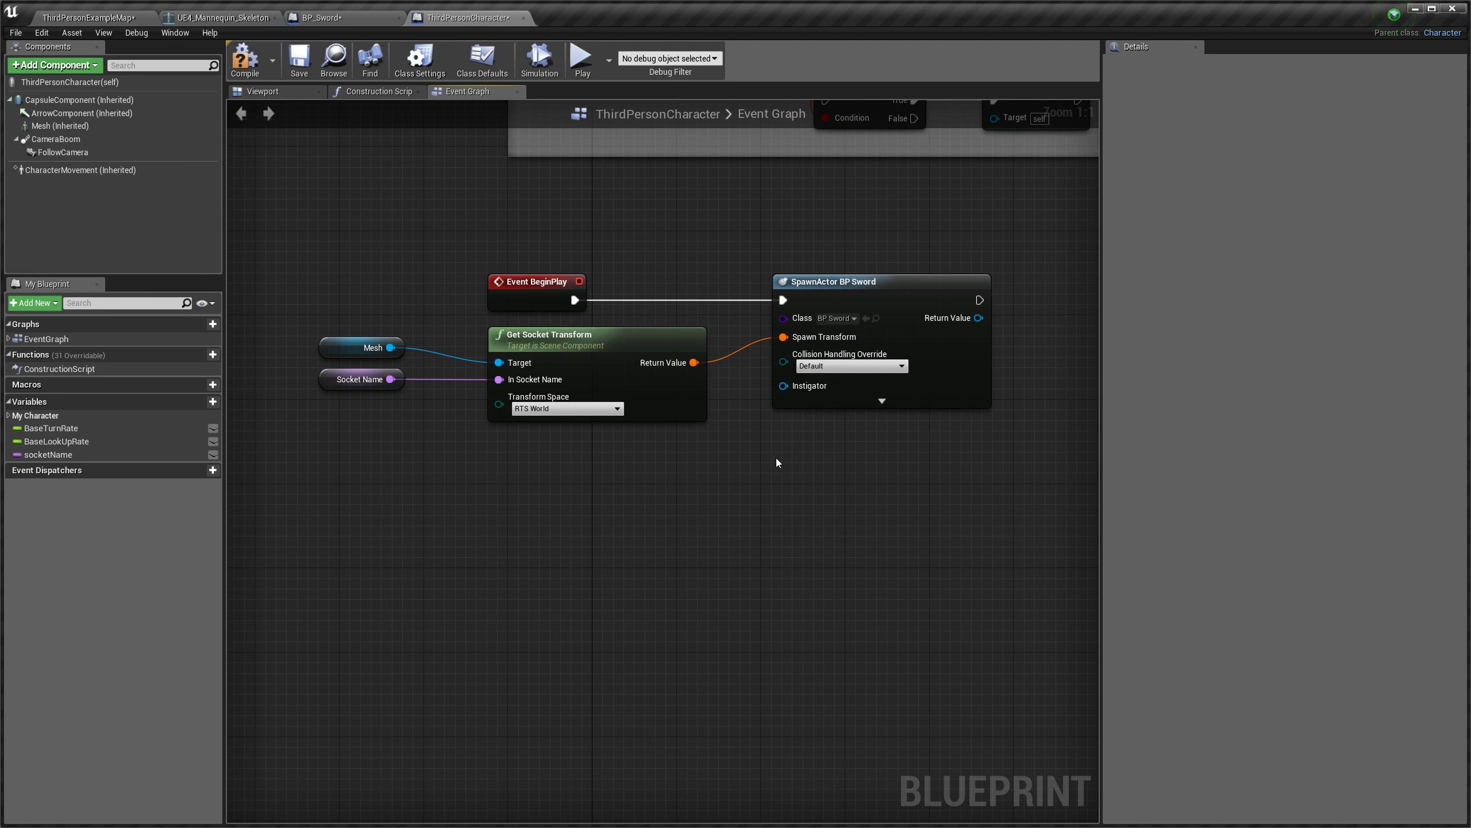
right_drag(776, 458, 526, 483)
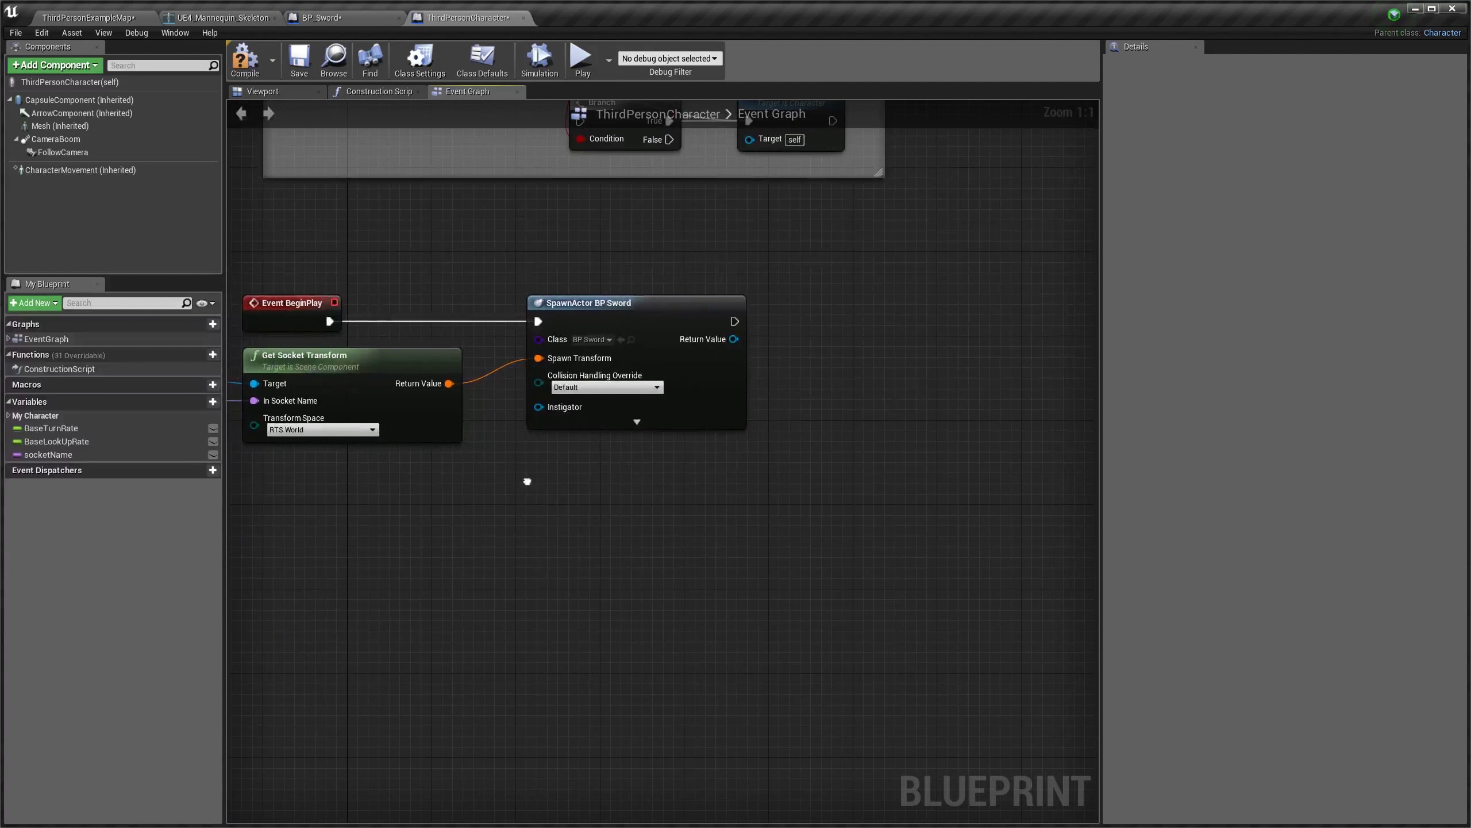
Step: Chain an AttachToComponent node after the BP_Sword spawn, targeting the spawned sword
right_drag(686, 556, 541, 508)
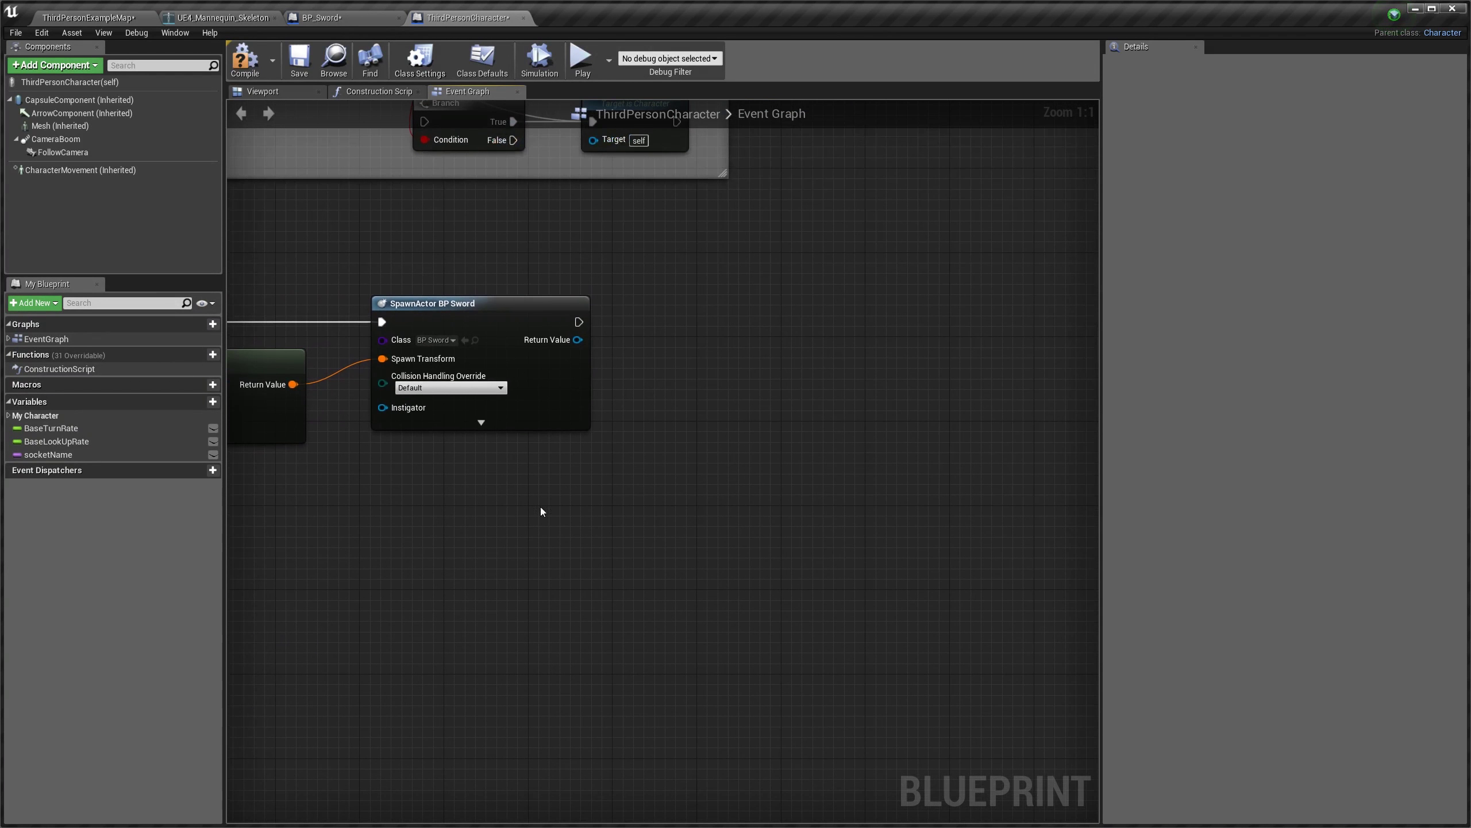
drag(578, 321, 692, 322)
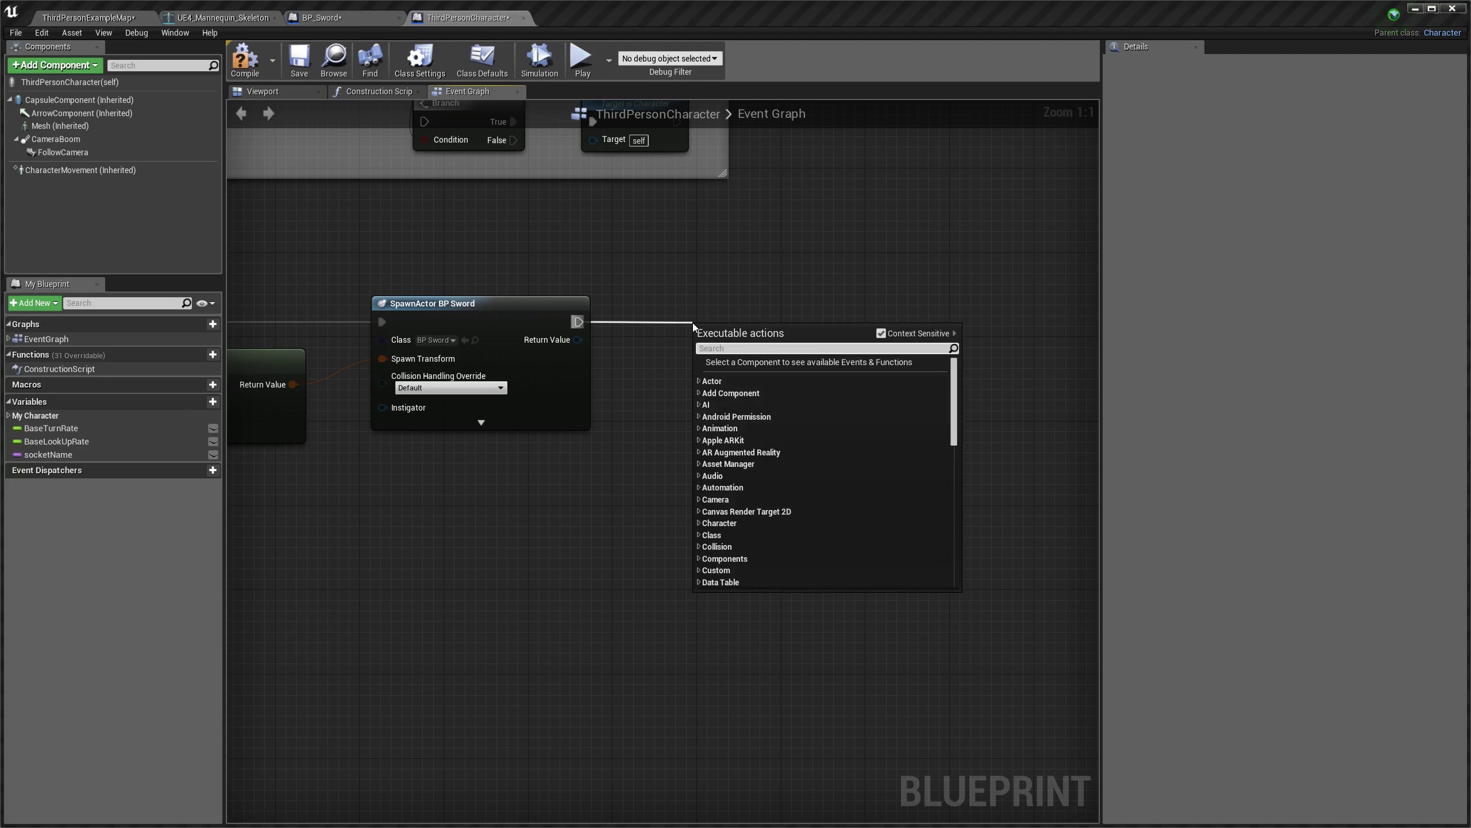
text(attach)
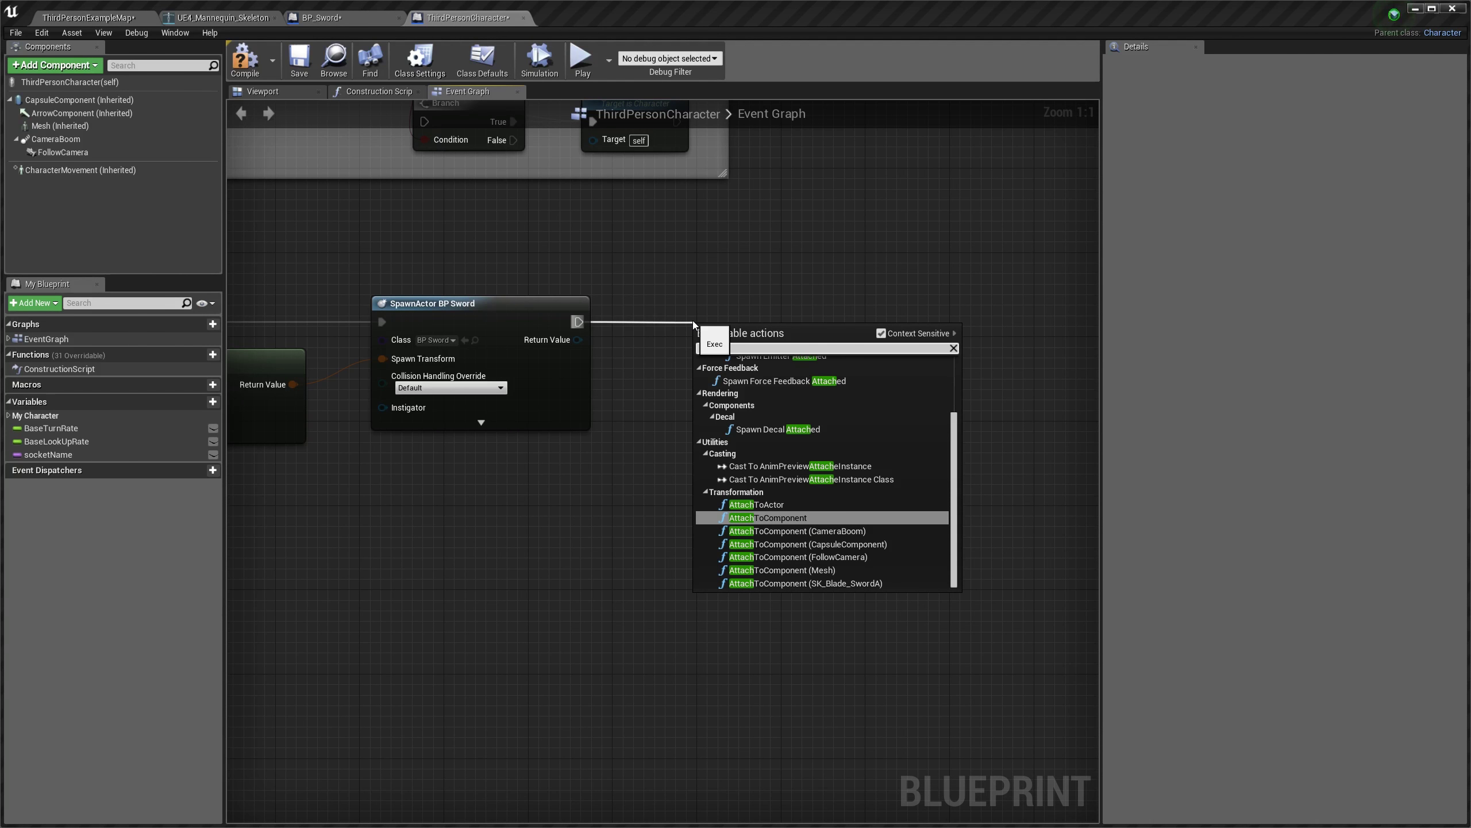
text(toco)
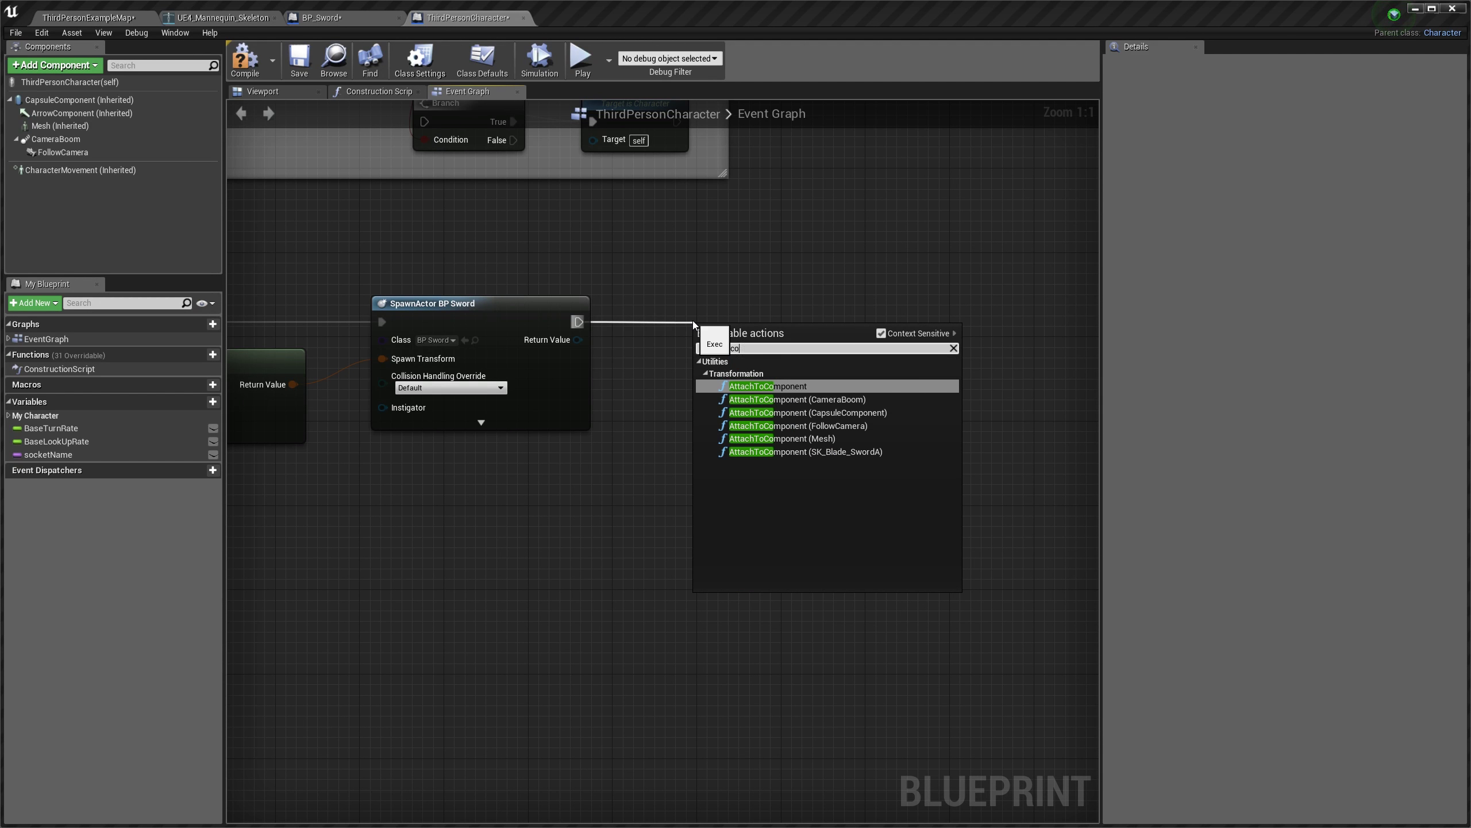
key(Return)
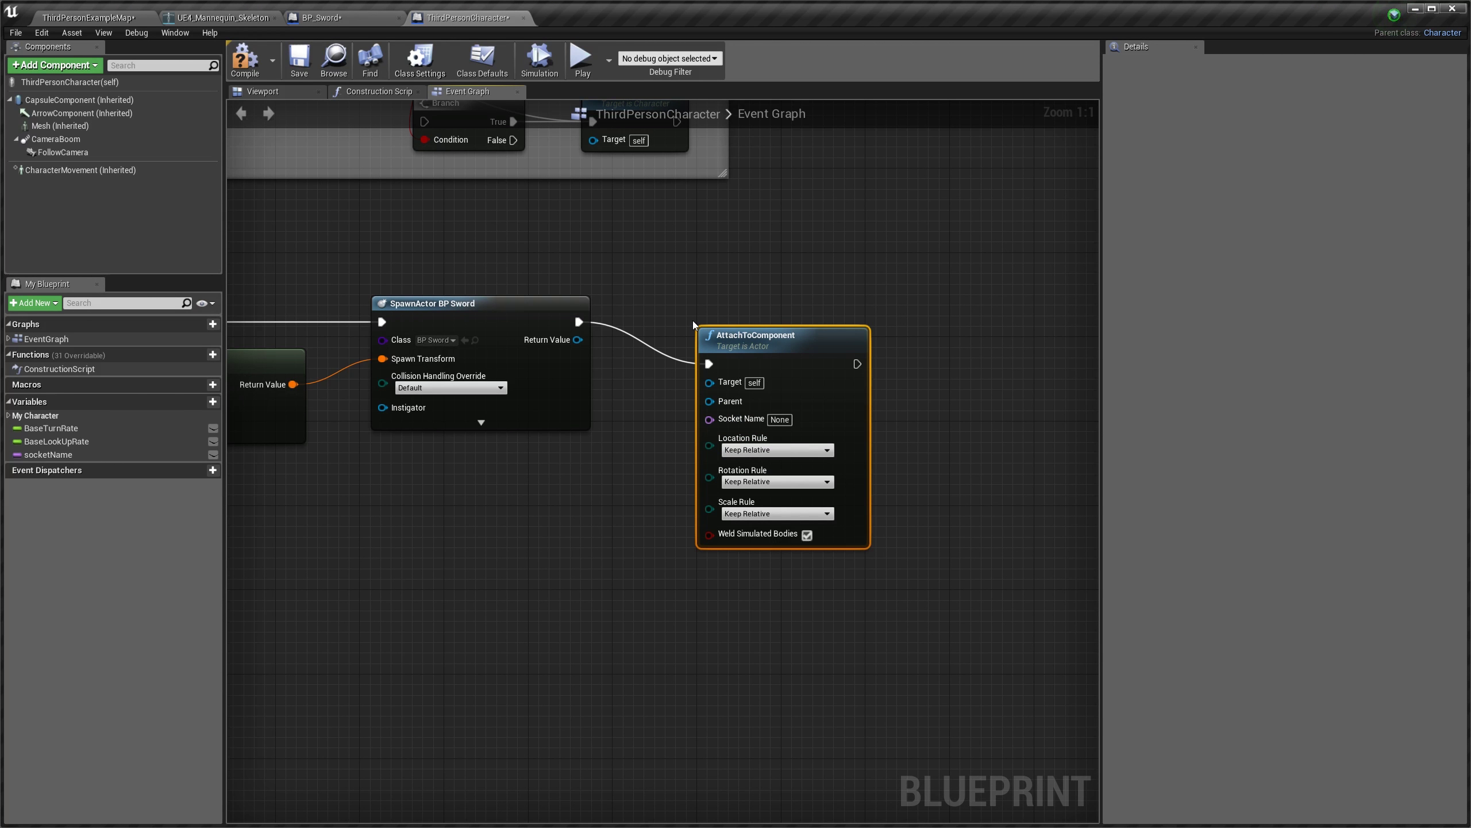
click(624, 433)
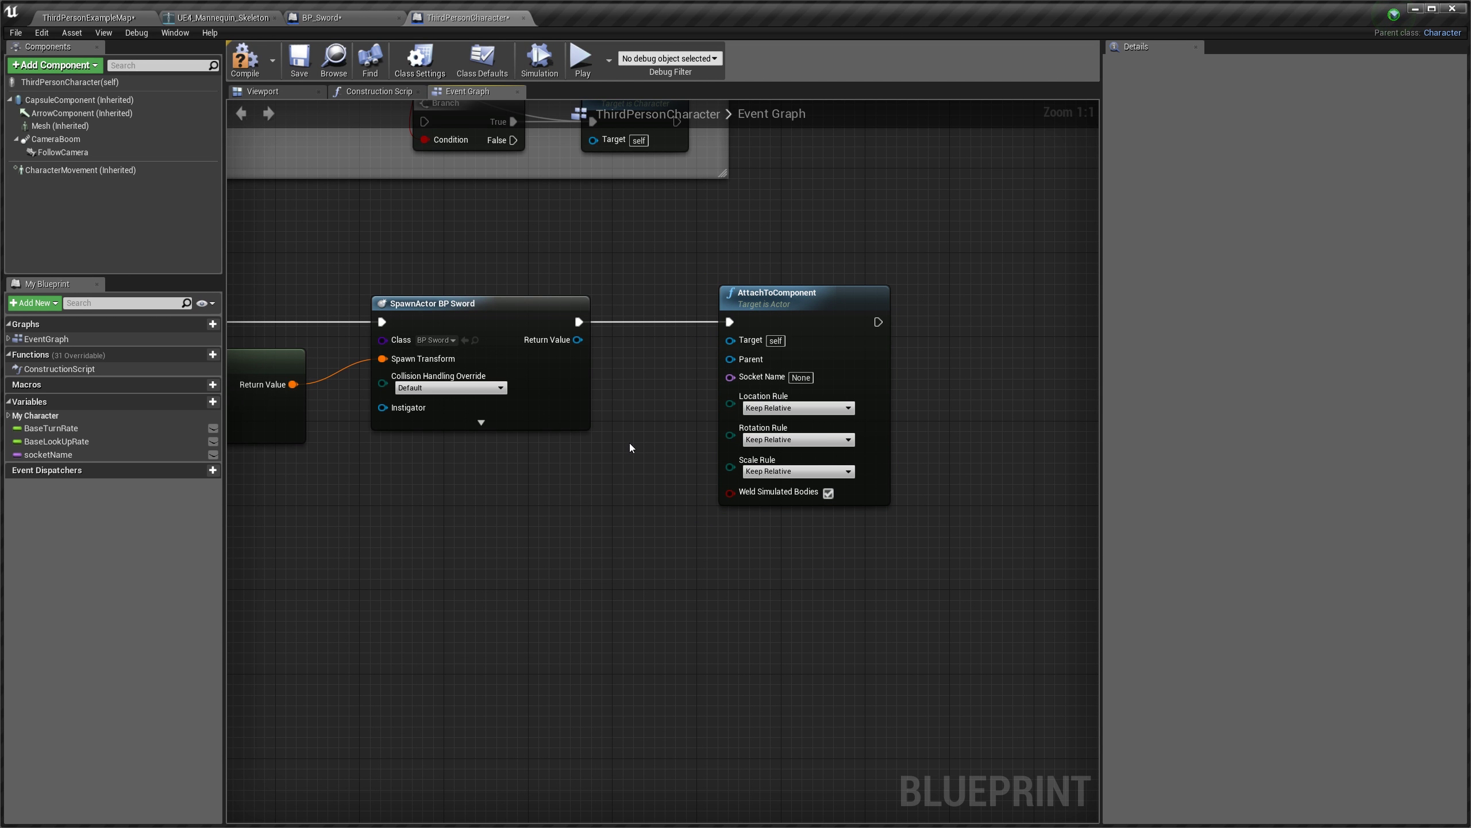
drag(577, 340, 738, 343)
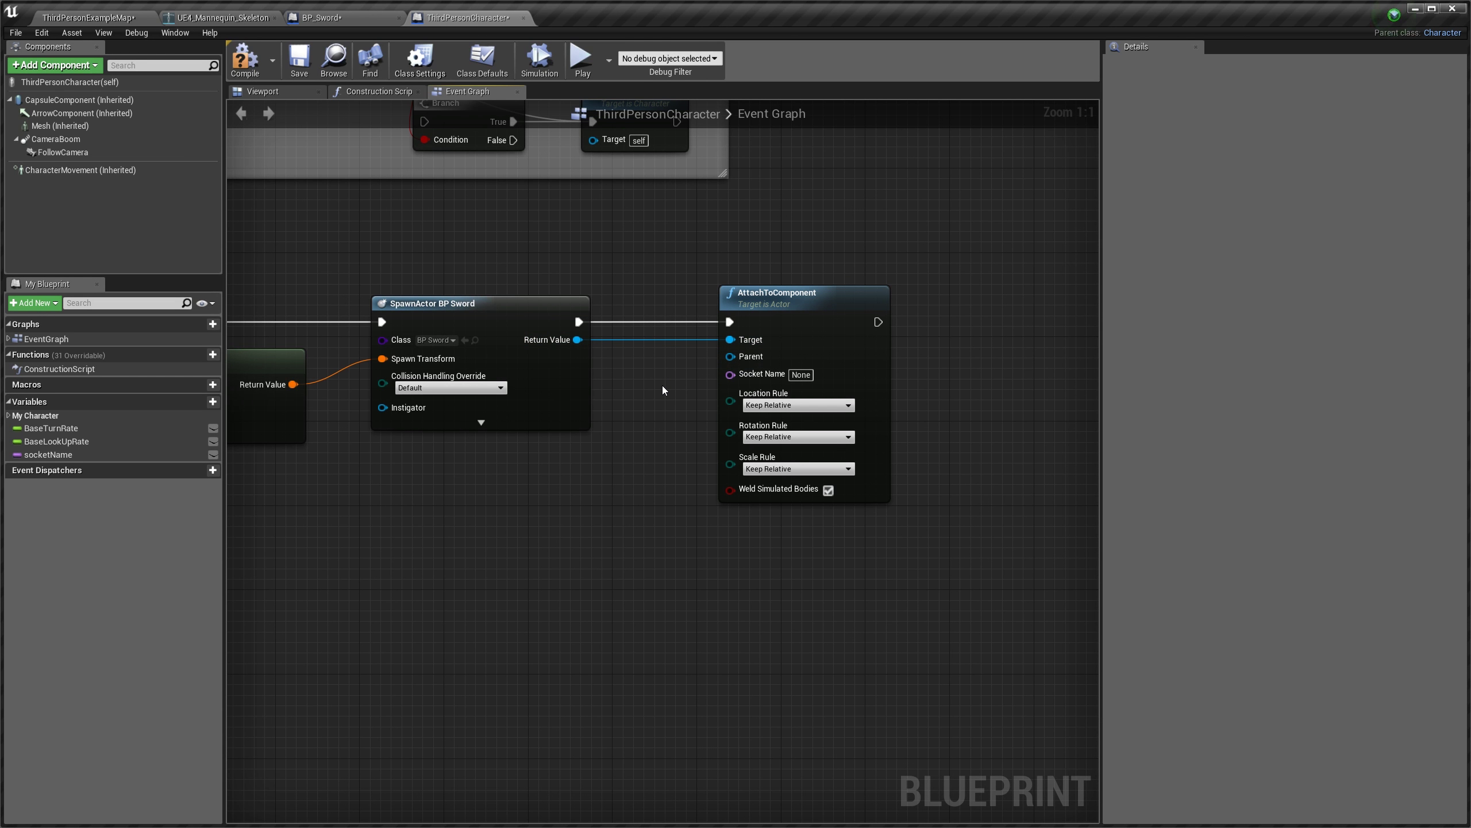
Step: Route Mesh through two reroute nodes into AttachToComponent's Parent pin
right_drag(637, 402, 956, 396)
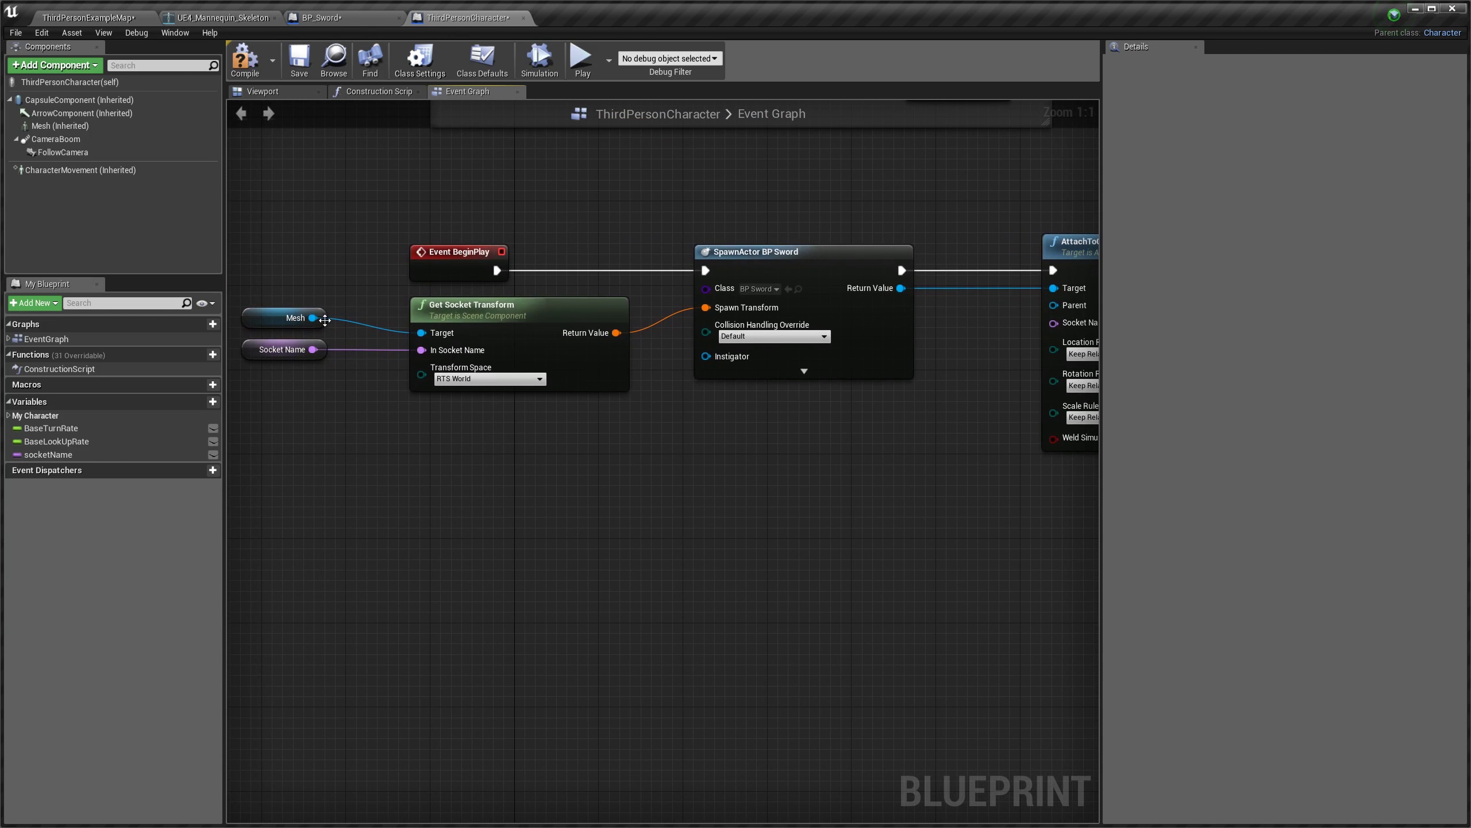
drag(316, 318, 436, 434)
text(r)
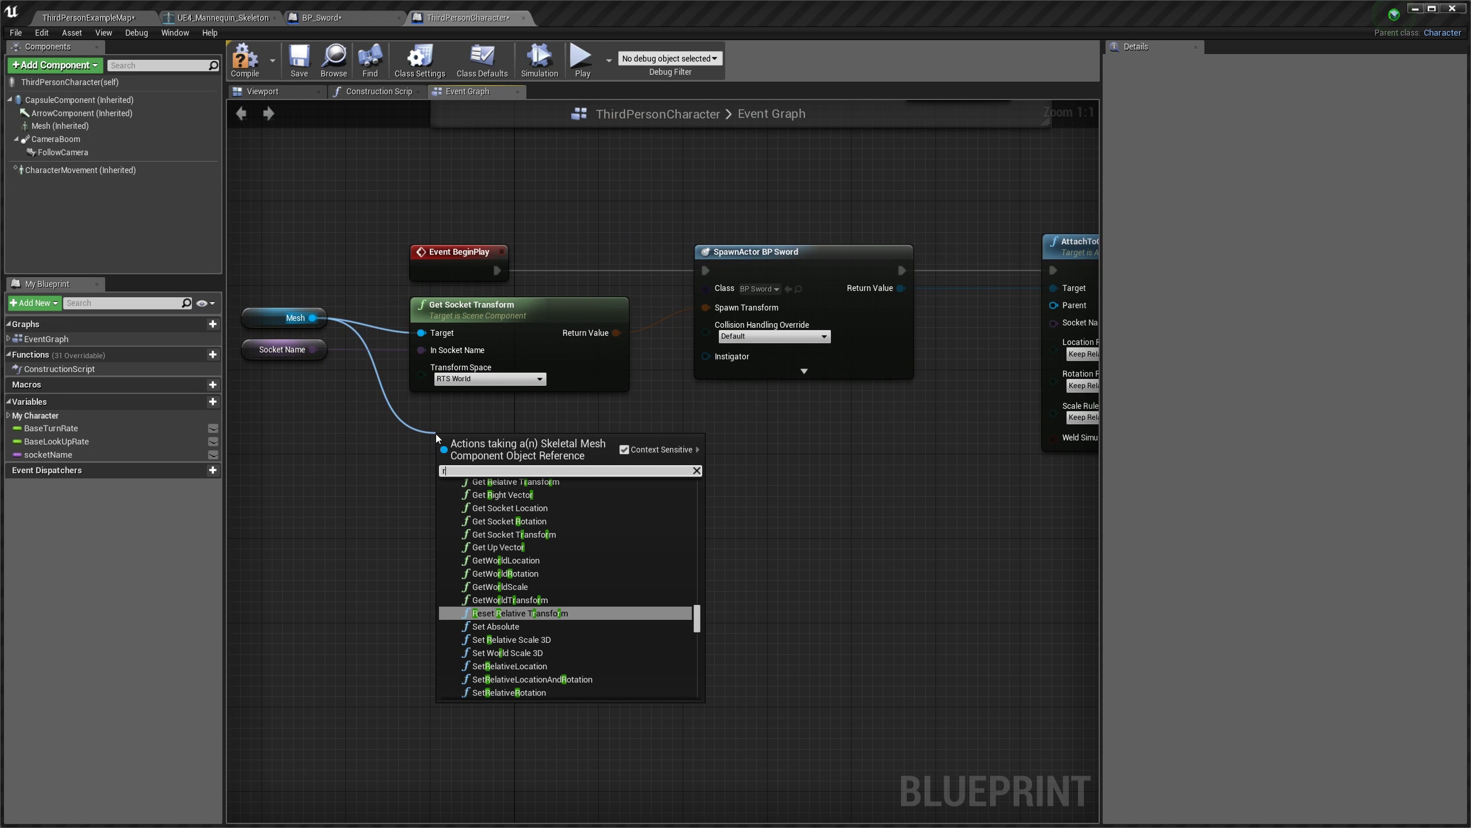
text(eroute)
key(Return)
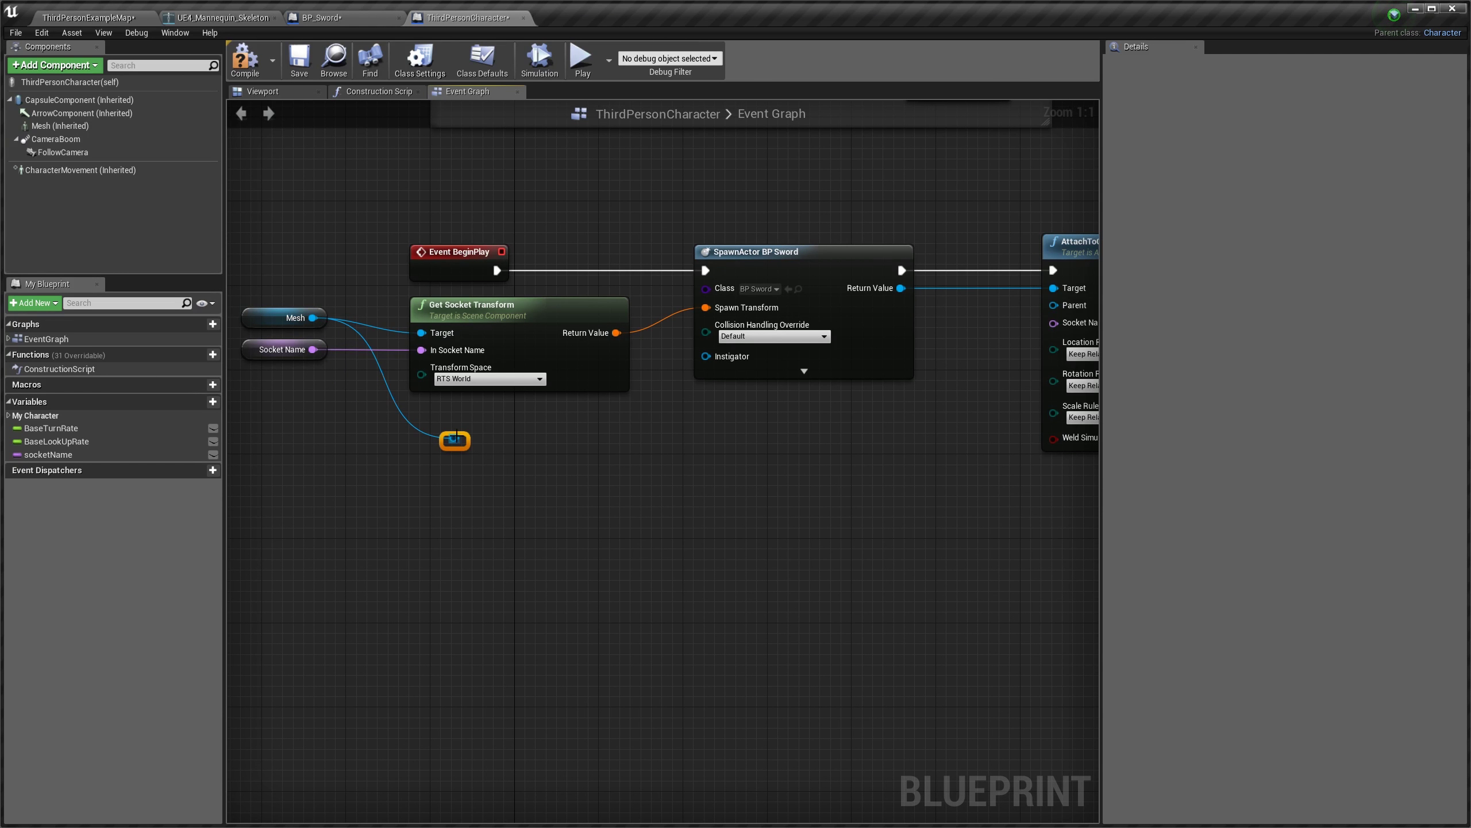
drag(455, 439, 784, 437)
text(rer)
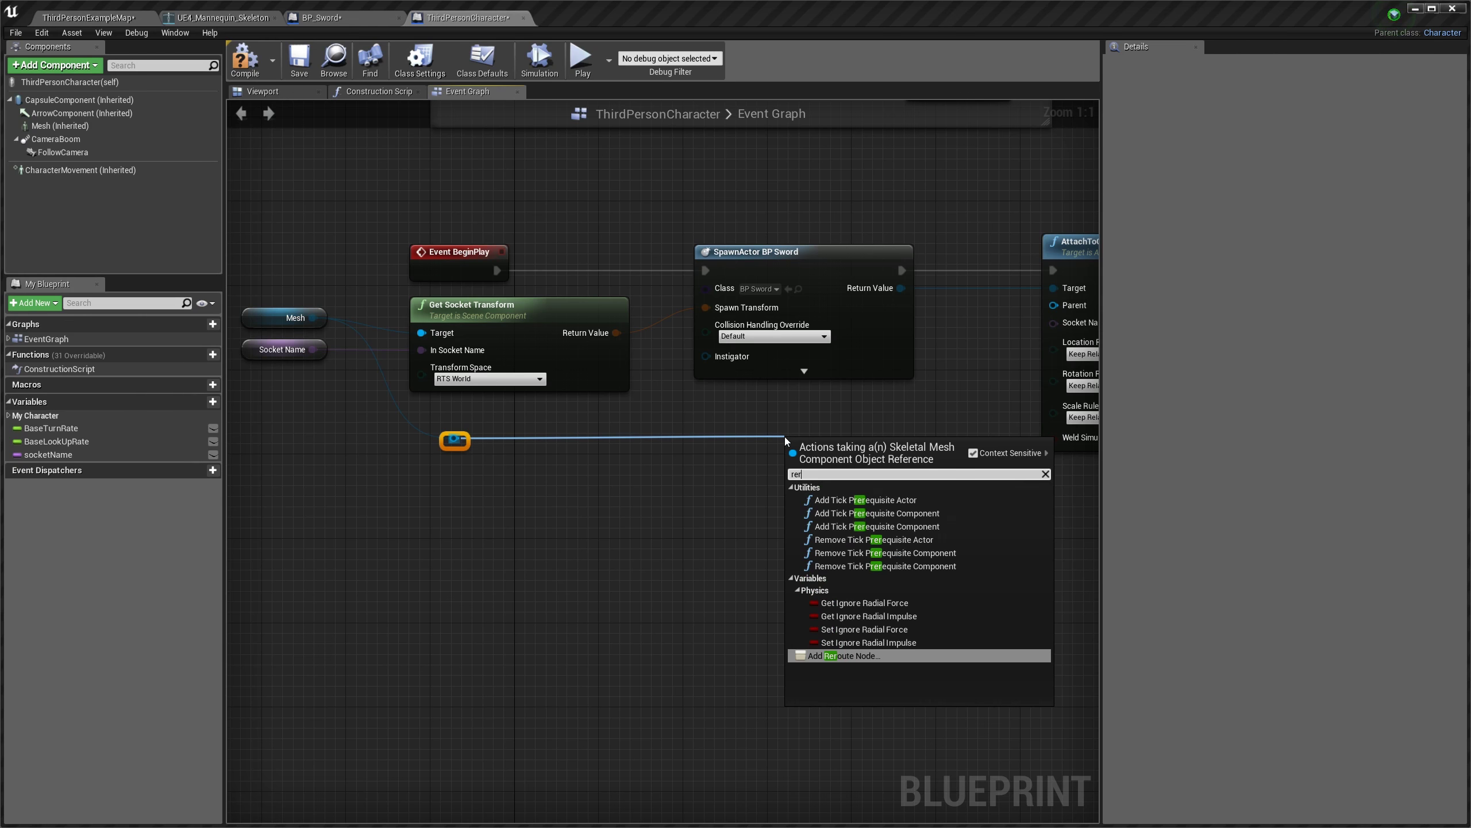
key(Return)
right_drag(881, 460, 711, 509)
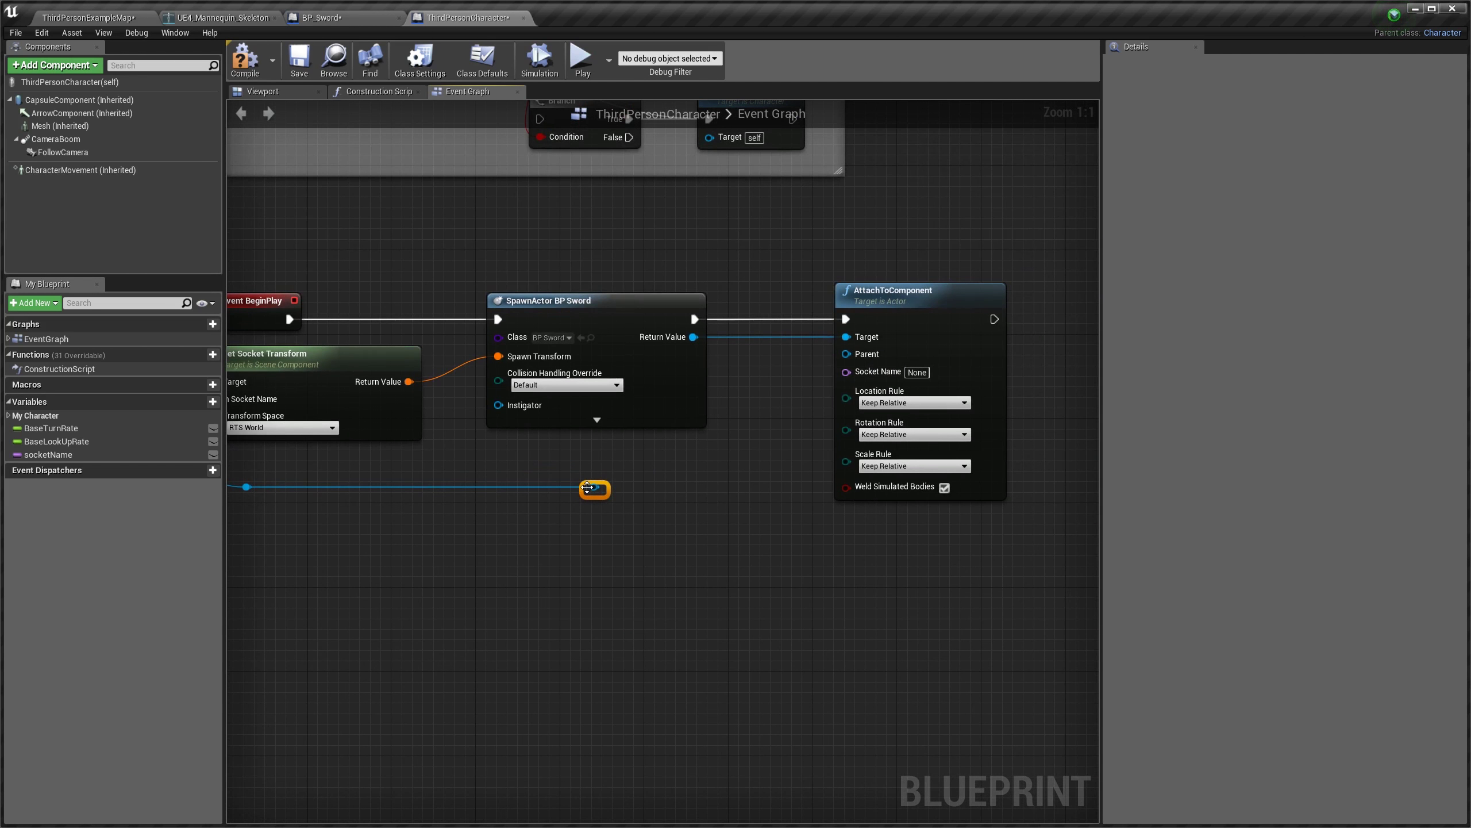
drag(587, 487, 845, 354)
right_drag(557, 673, 731, 618)
click(706, 483)
mouse_move(428, 444)
mouse_down()
mouse_move(497, 449)
mouse_move(414, 458)
mouse_move(443, 443)
mouse_up()
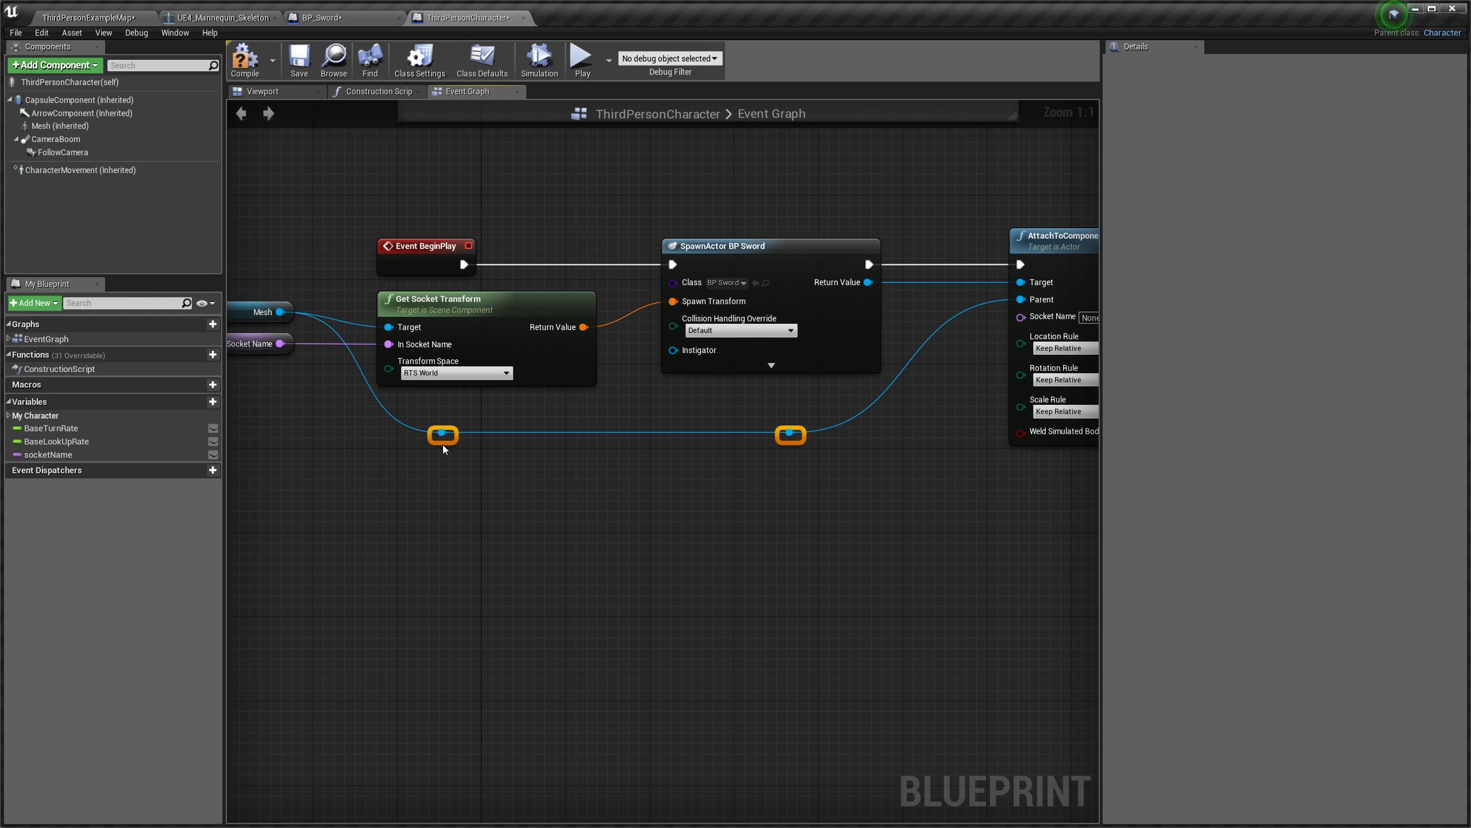
click(421, 514)
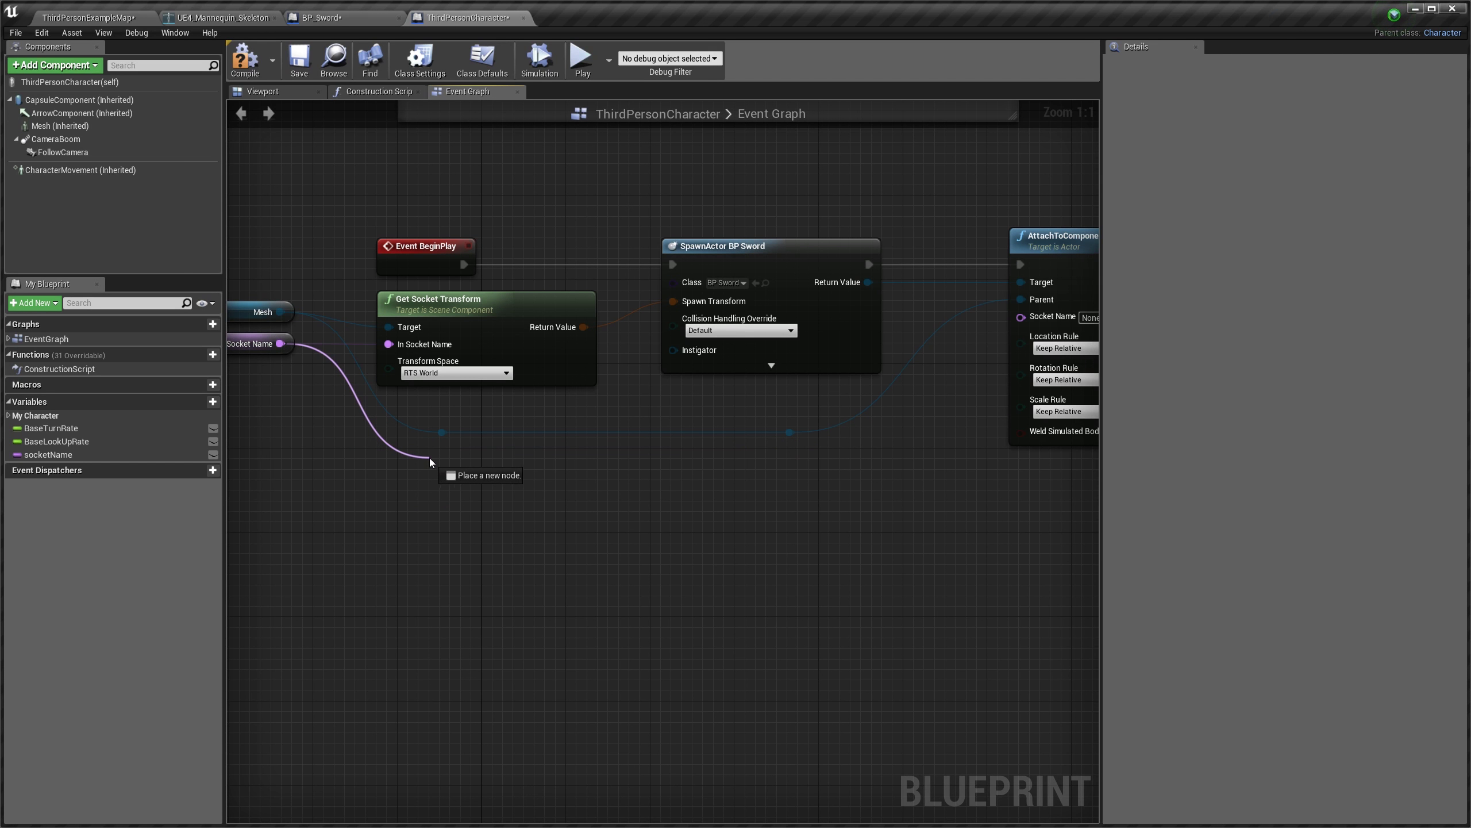
Step: Route socketName through two reroute nodes into AttachToComponent's Socket Name pin
drag(280, 343, 442, 467)
click(521, 596)
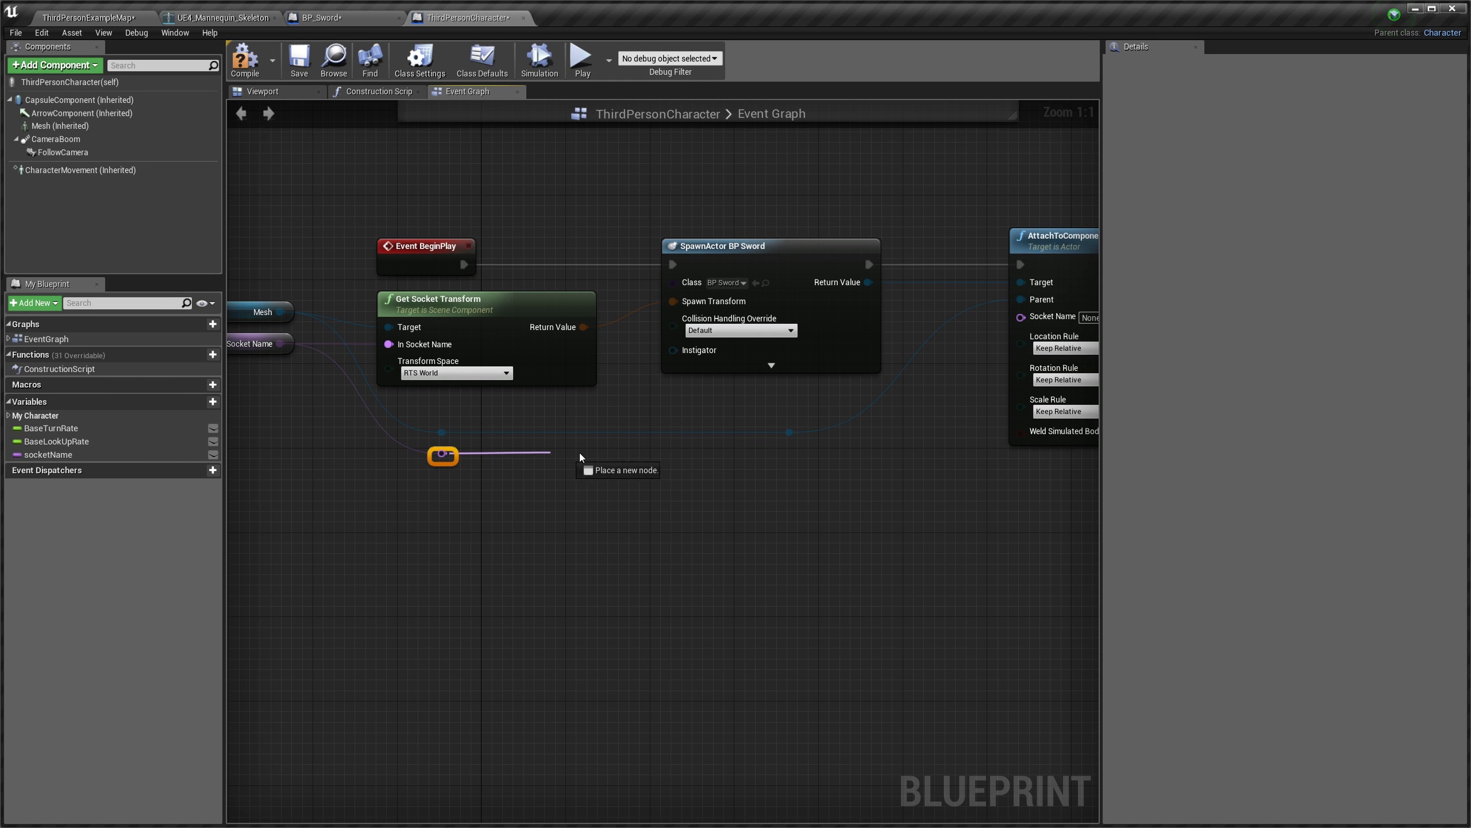
drag(442, 456, 796, 454)
text(re)
key(Return)
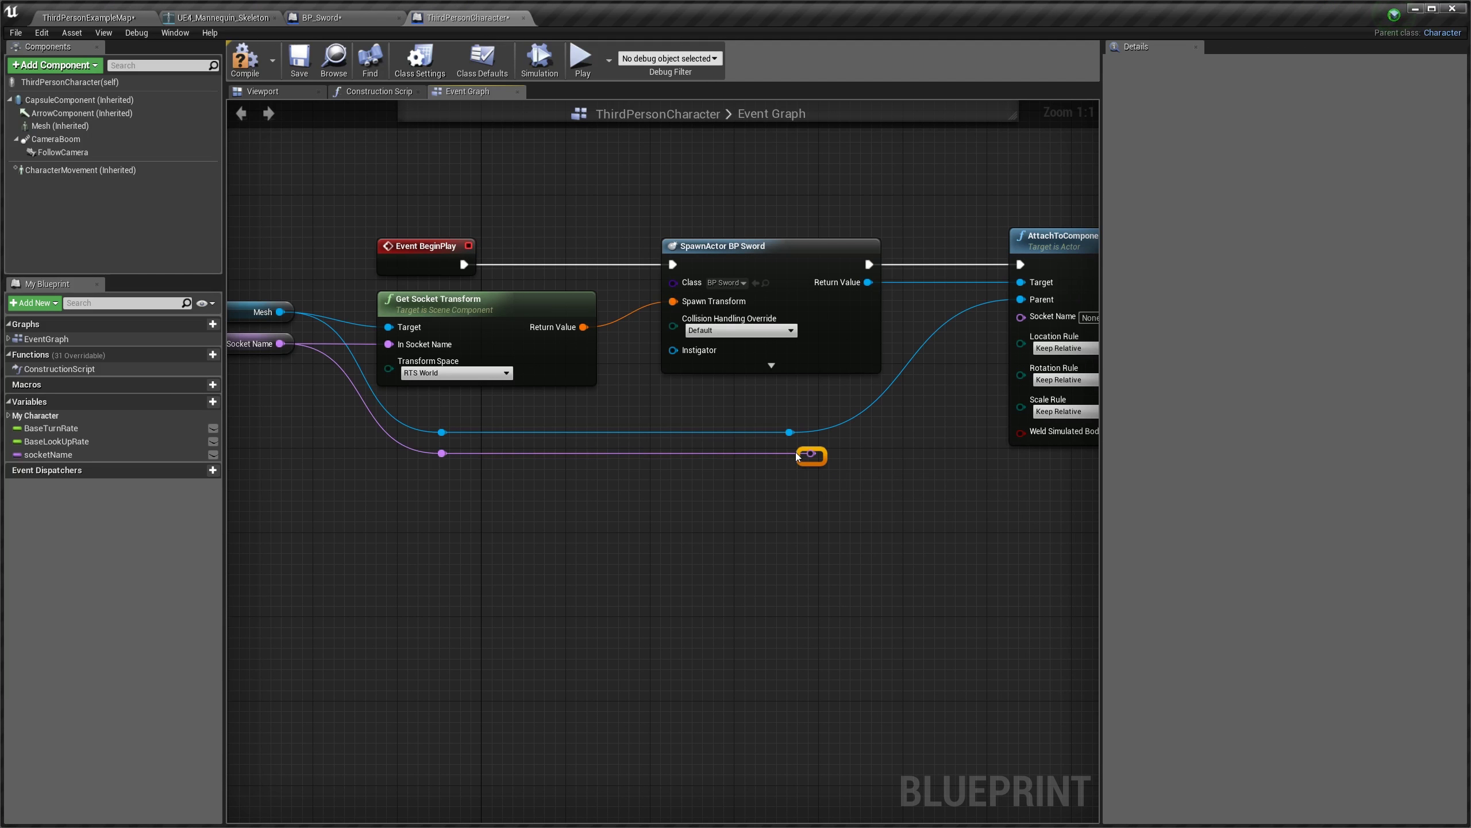
drag(791, 457, 1021, 317)
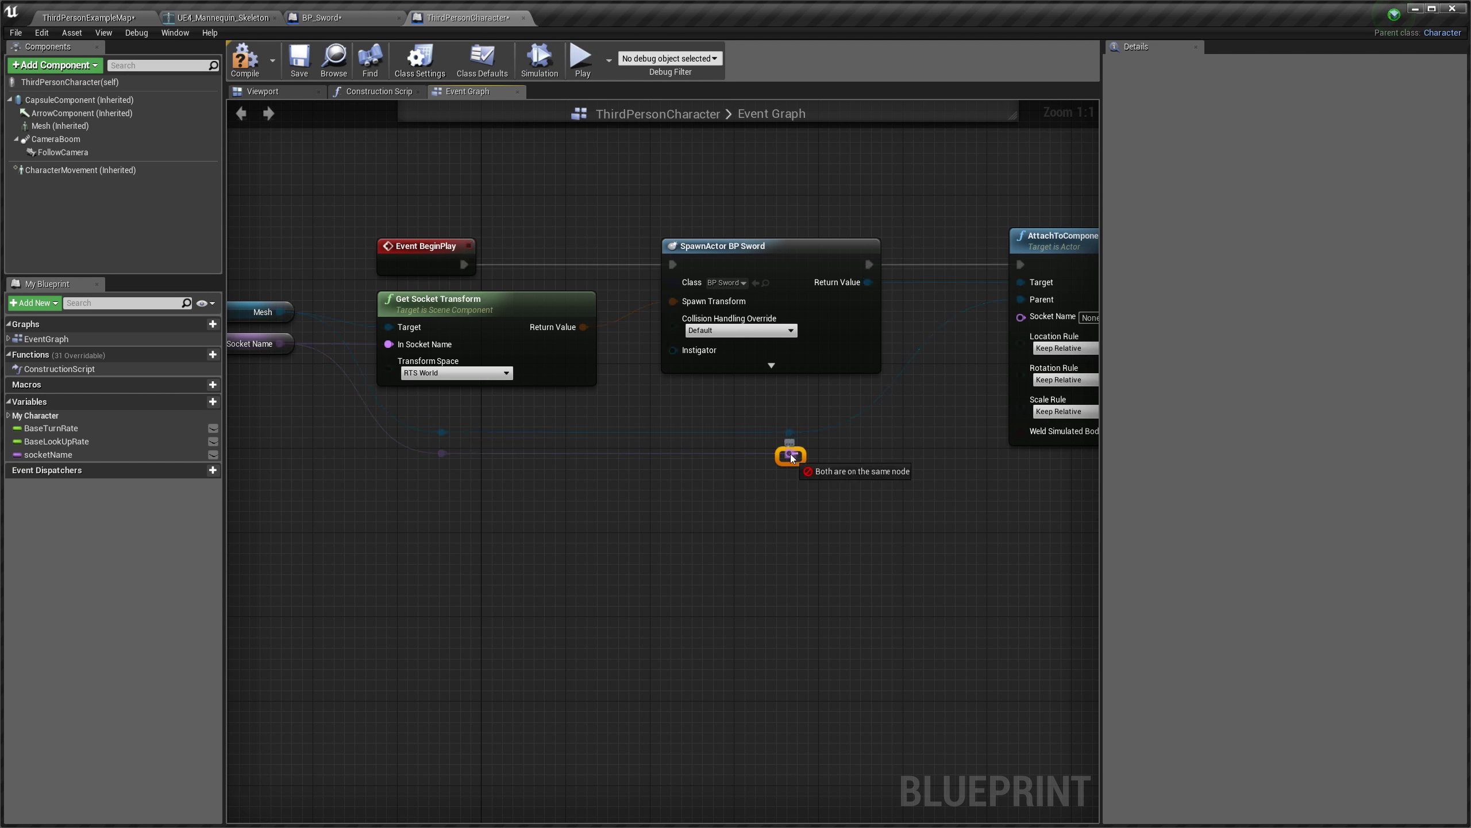
Step: Set AttachToComponent's Location, Rotation and Scale rules all to Snap to Target
right_drag(978, 496, 664, 494)
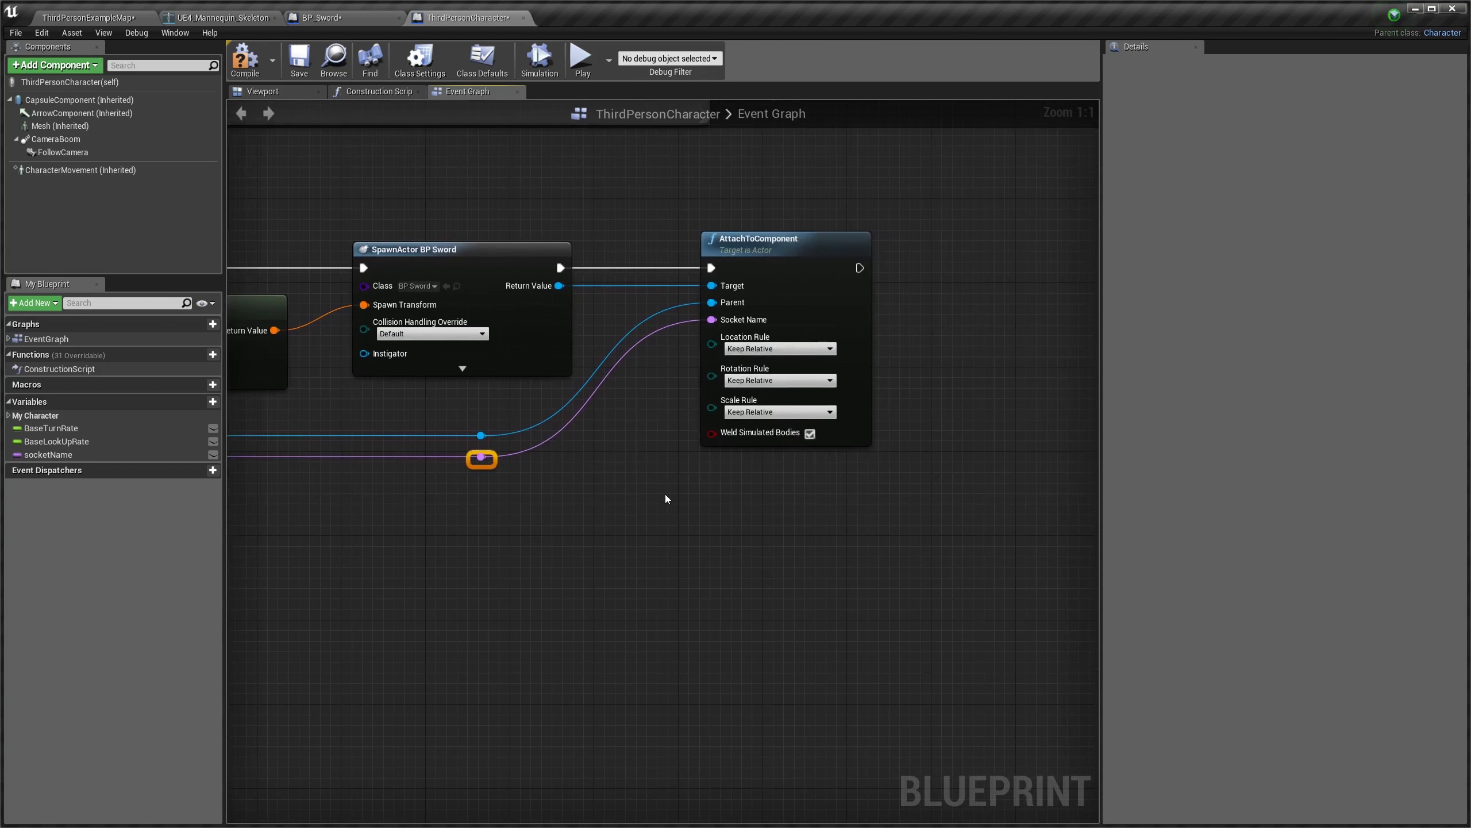
click(667, 490)
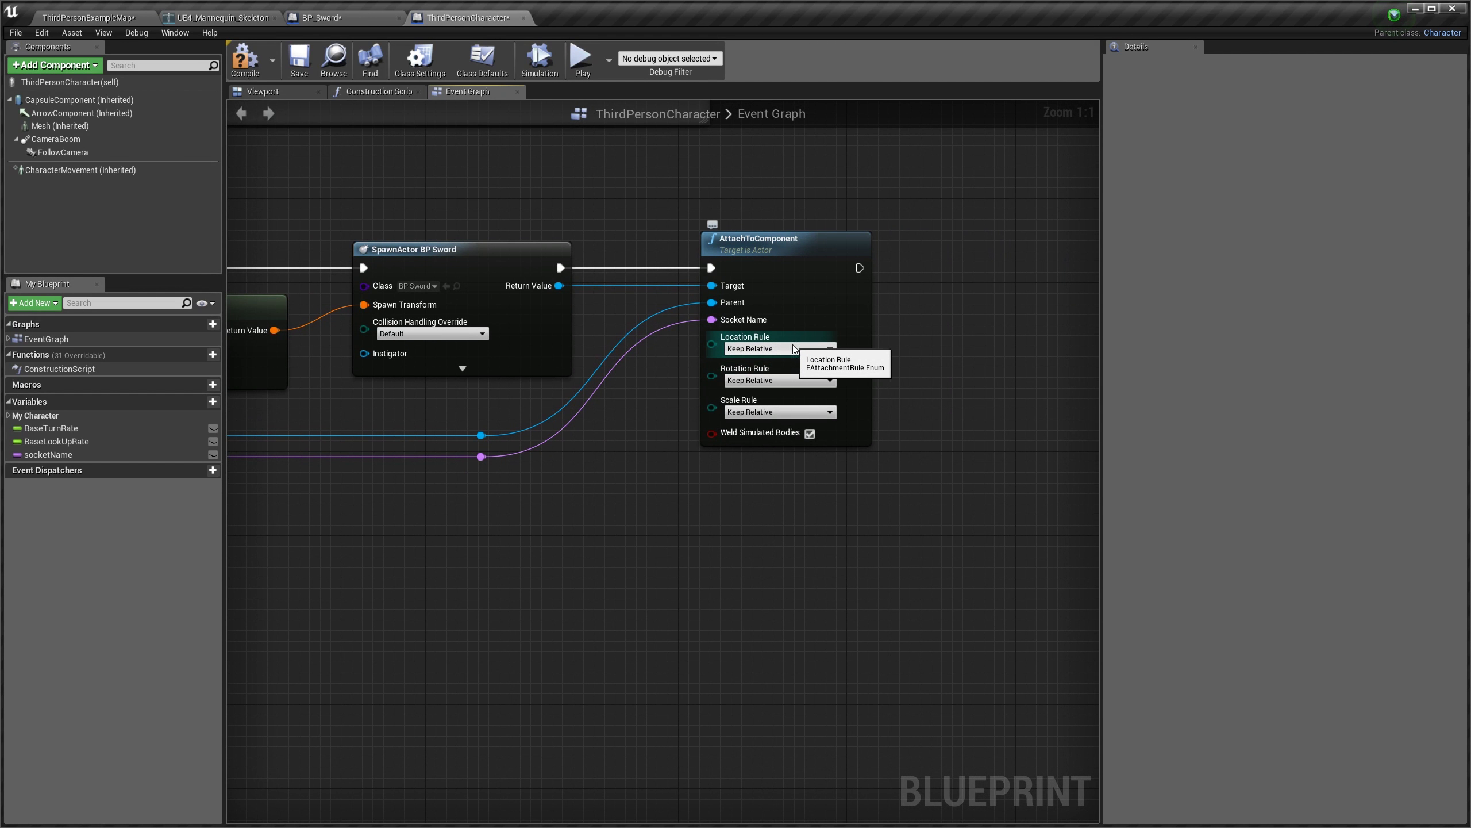
click(810, 350)
click(813, 354)
click(813, 350)
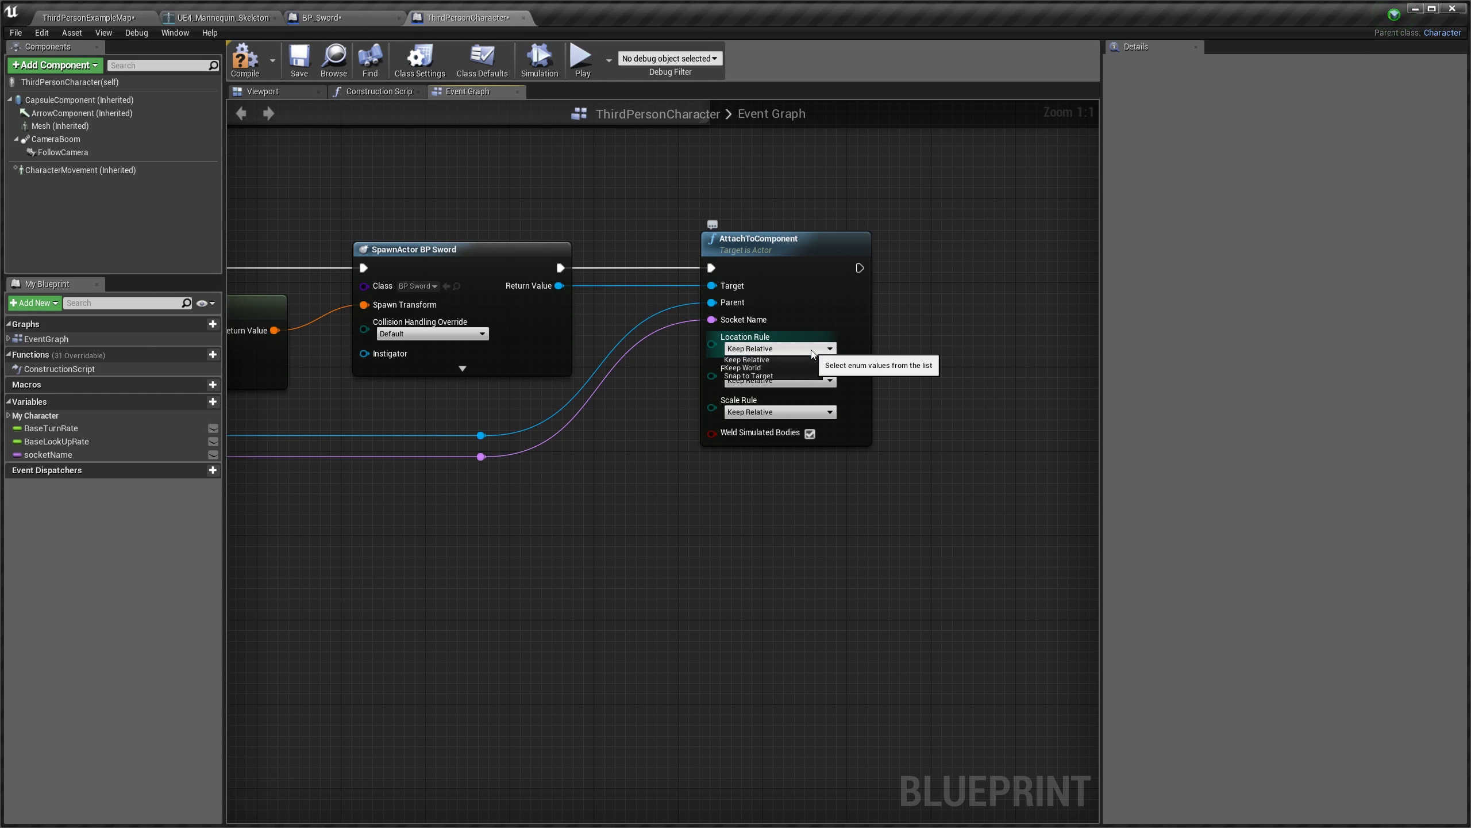
click(770, 375)
click(788, 381)
click(749, 408)
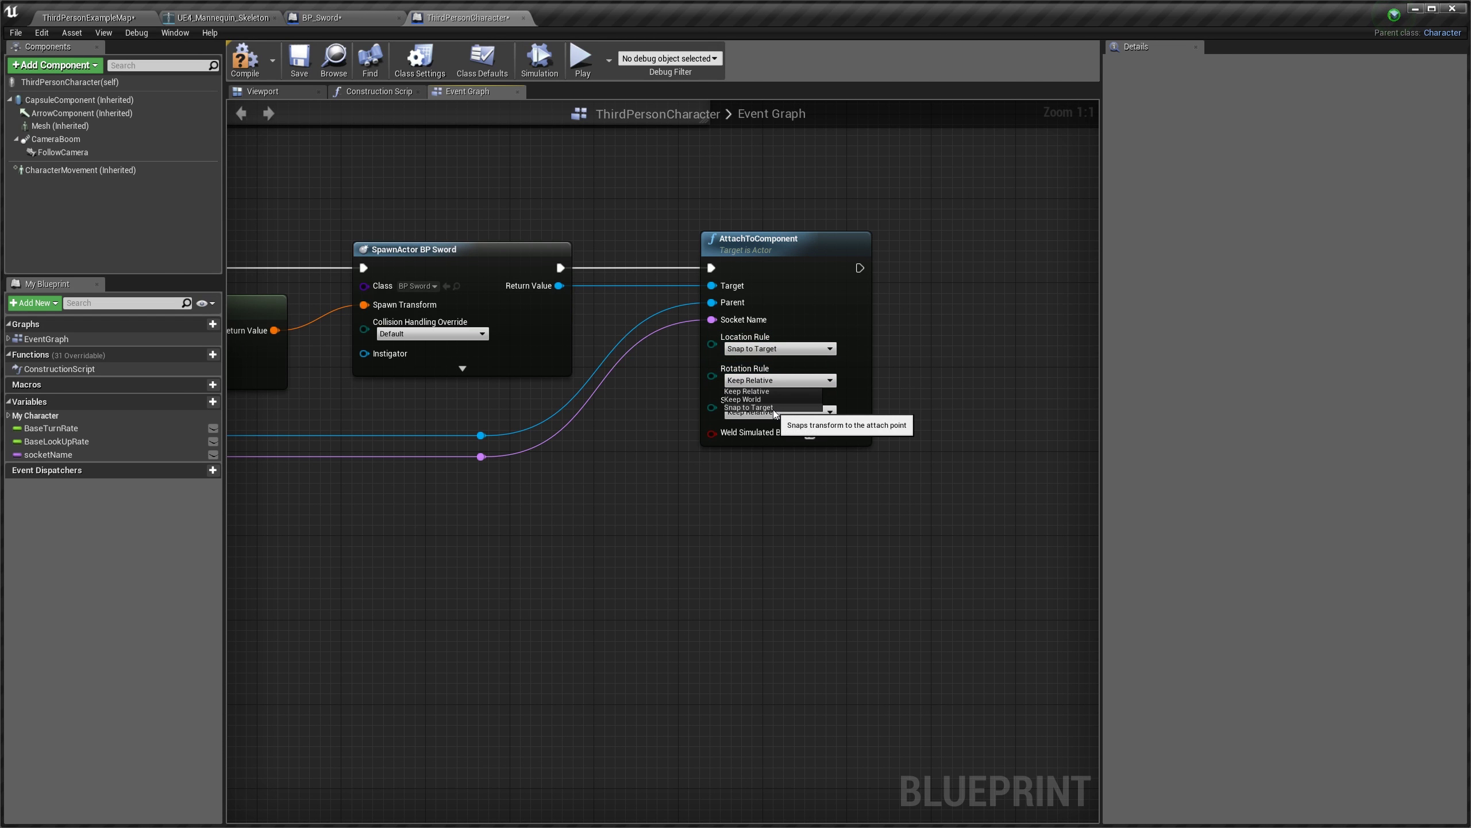
click(777, 412)
click(777, 439)
Step: Compile the ThirdPersonCharacter blueprint
scroll(662, 512, down, 2)
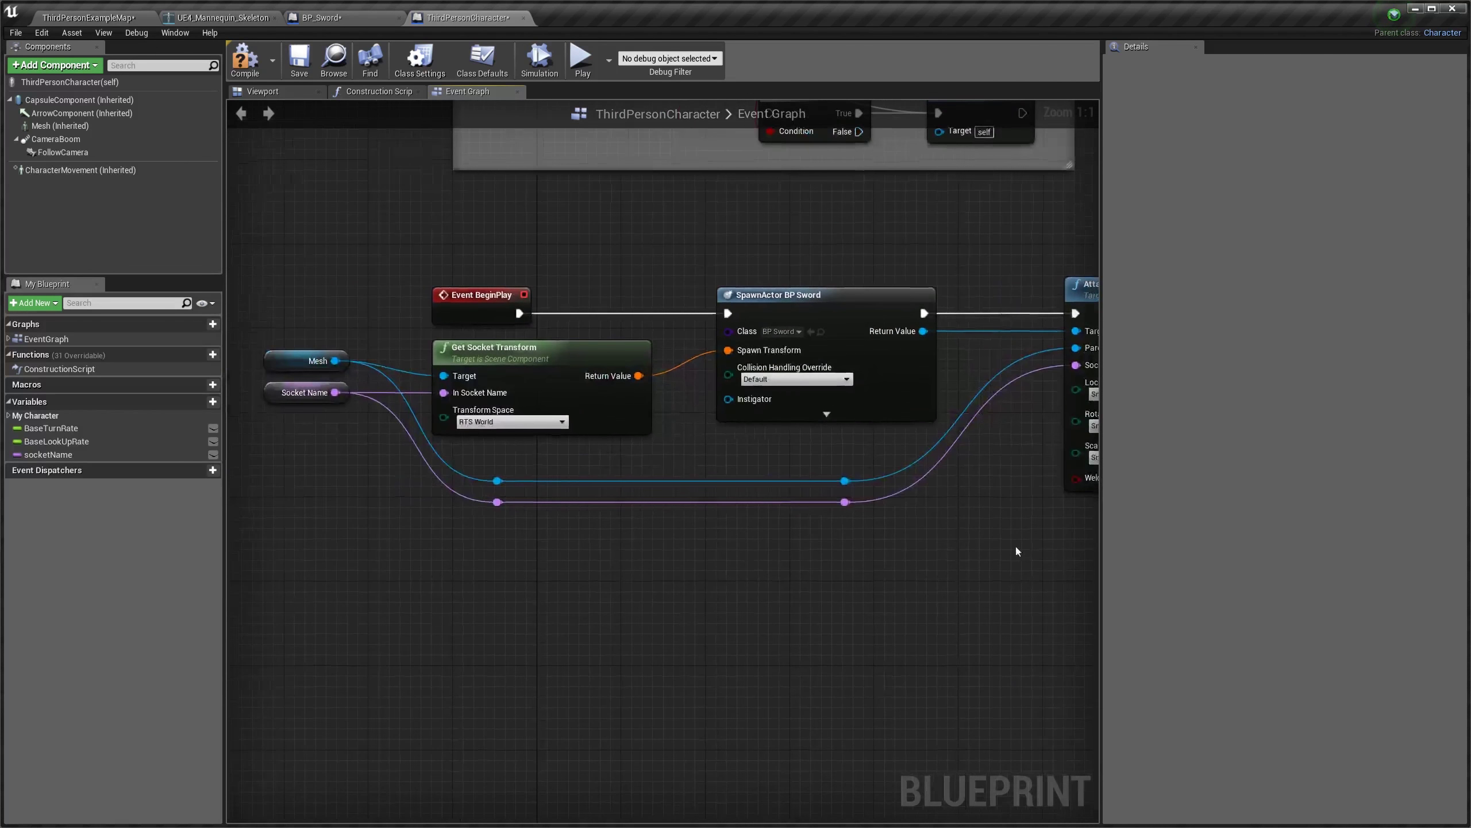
right_drag(724, 542, 663, 531)
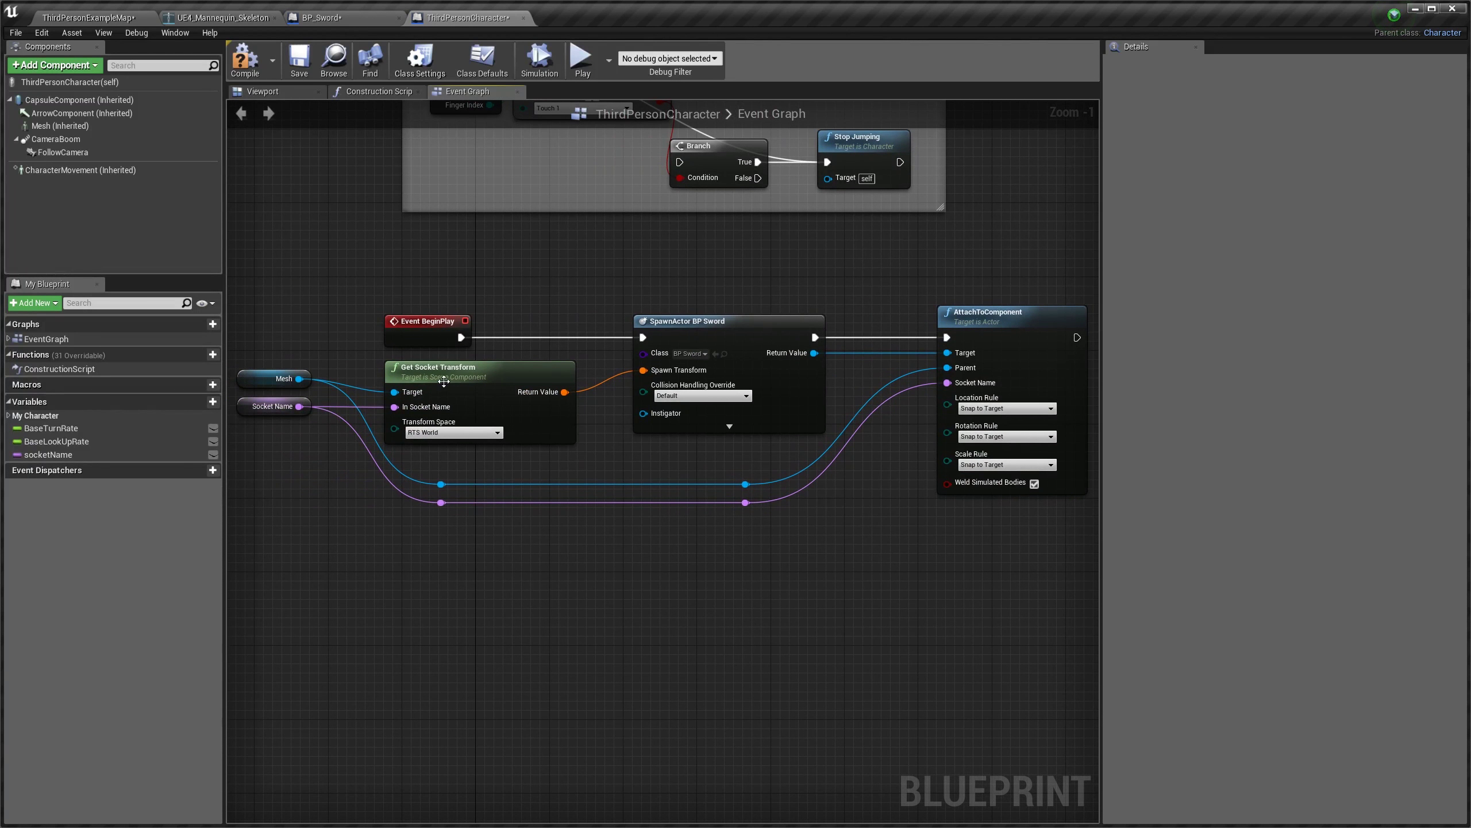
click(231, 77)
Step: Play ThirdPersonExampleMap, run the mannequin around to check it holds the sword, then stop
click(88, 17)
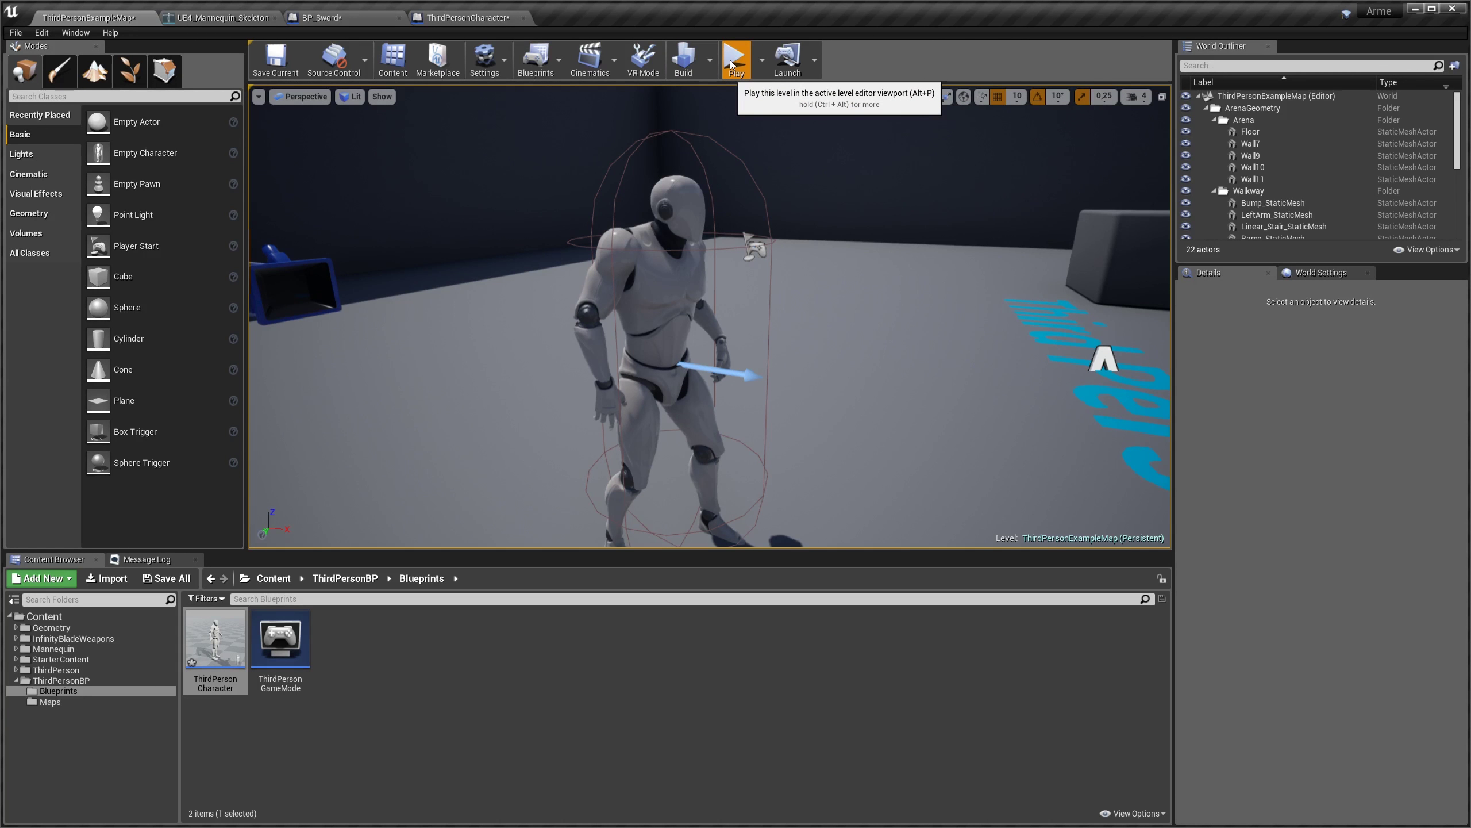
click(734, 61)
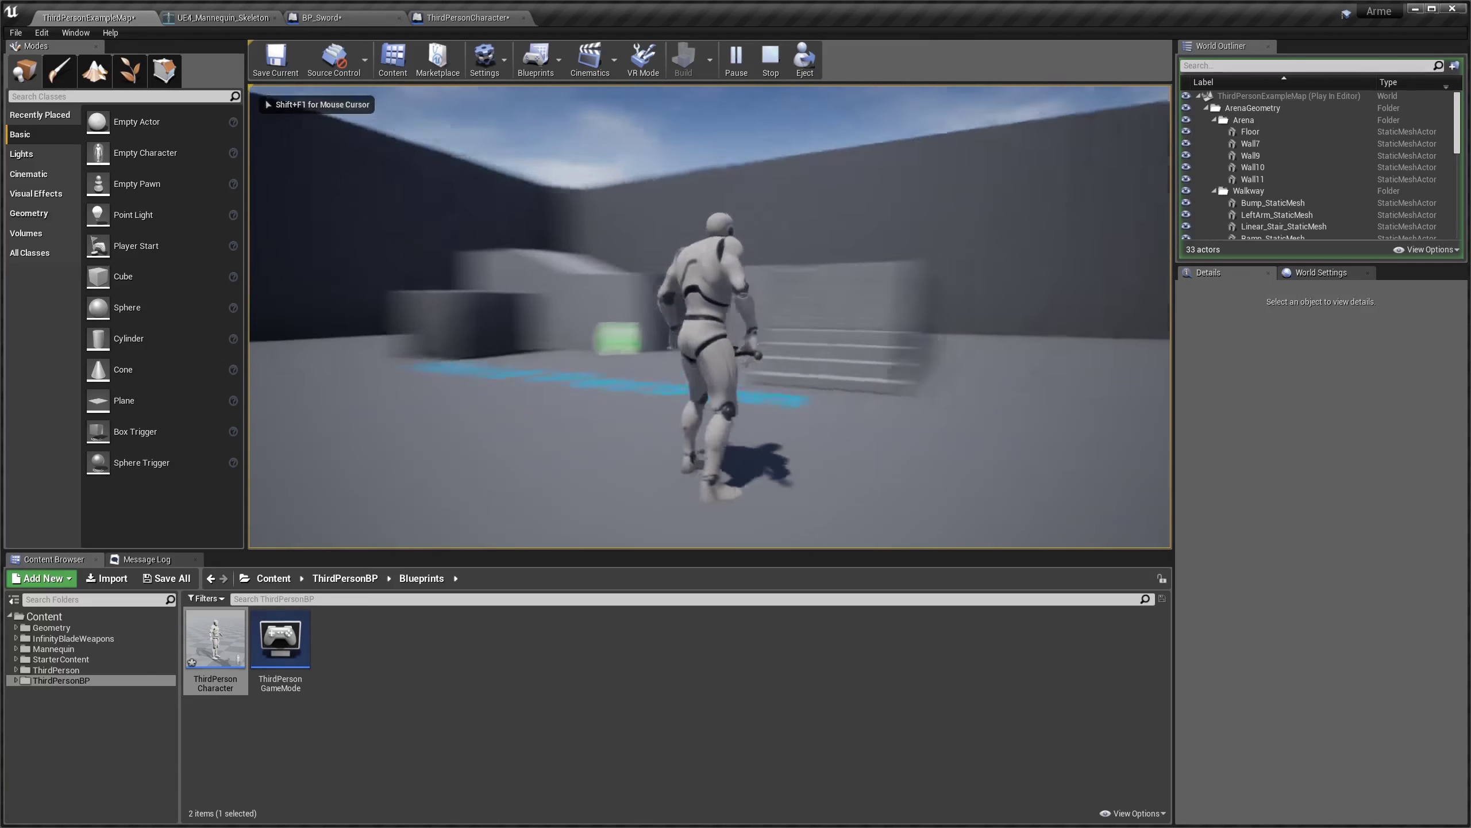
key(w)
key(s)
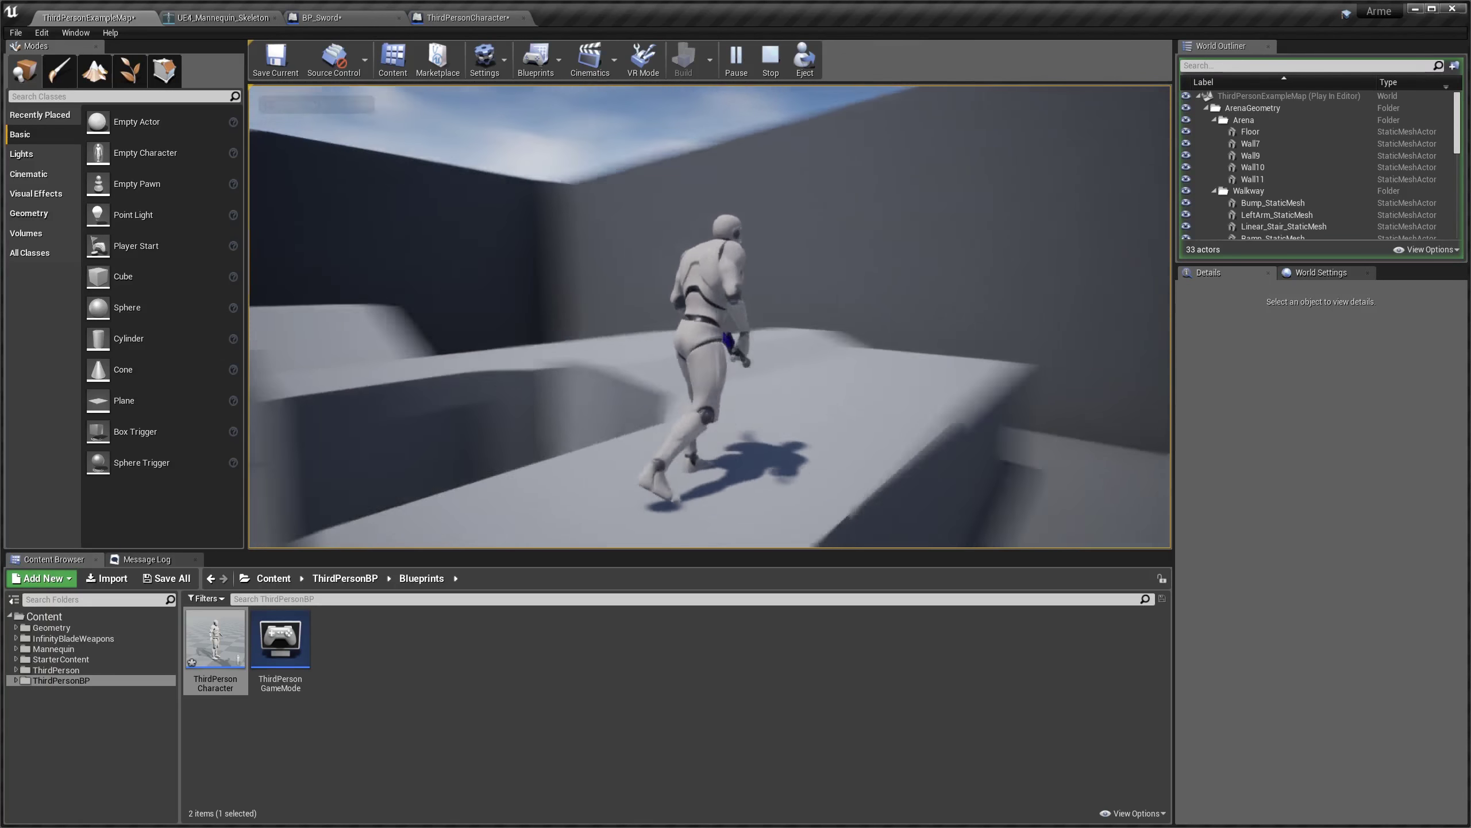
key(w)
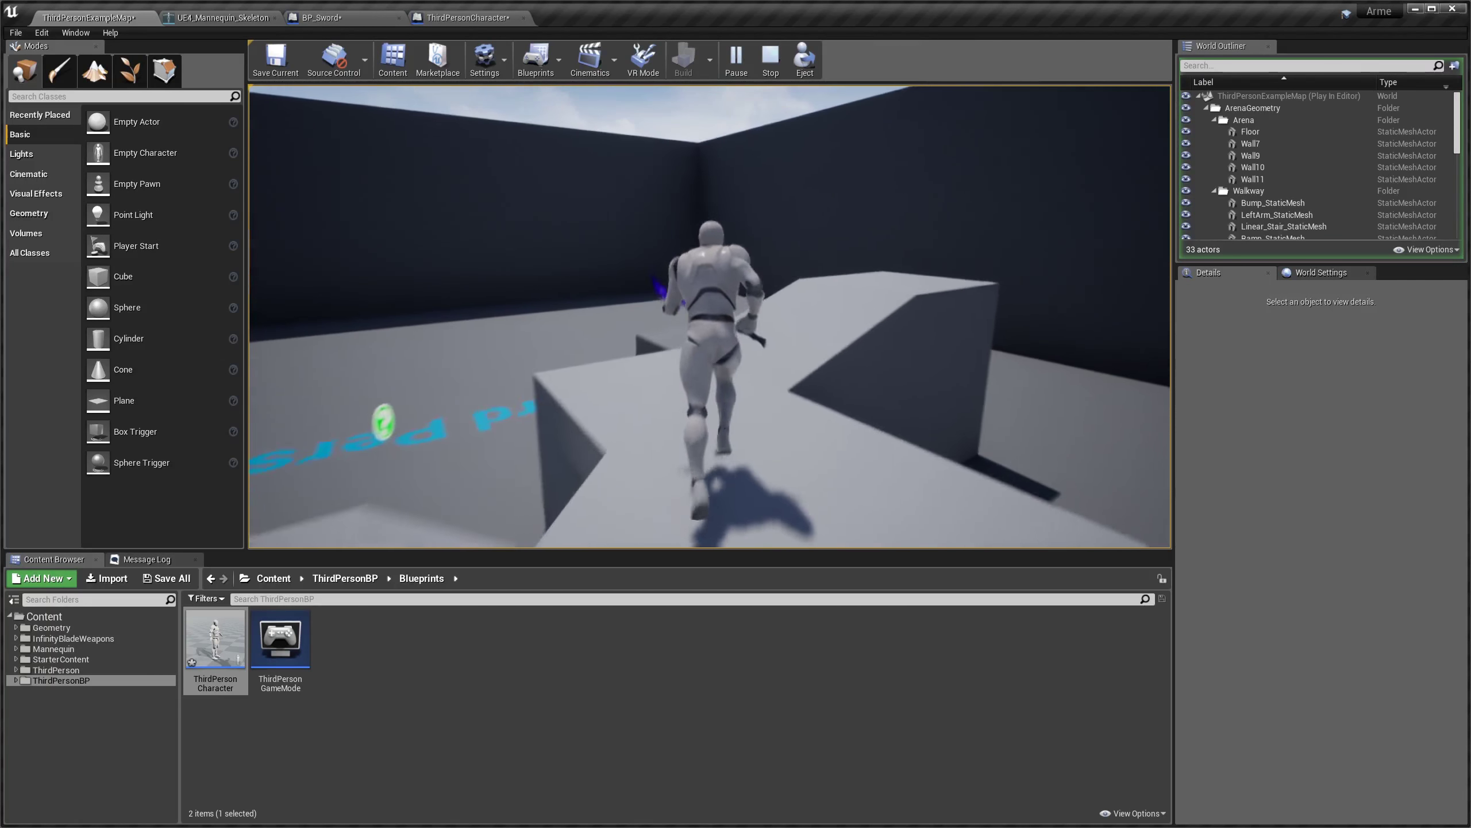
key(w)
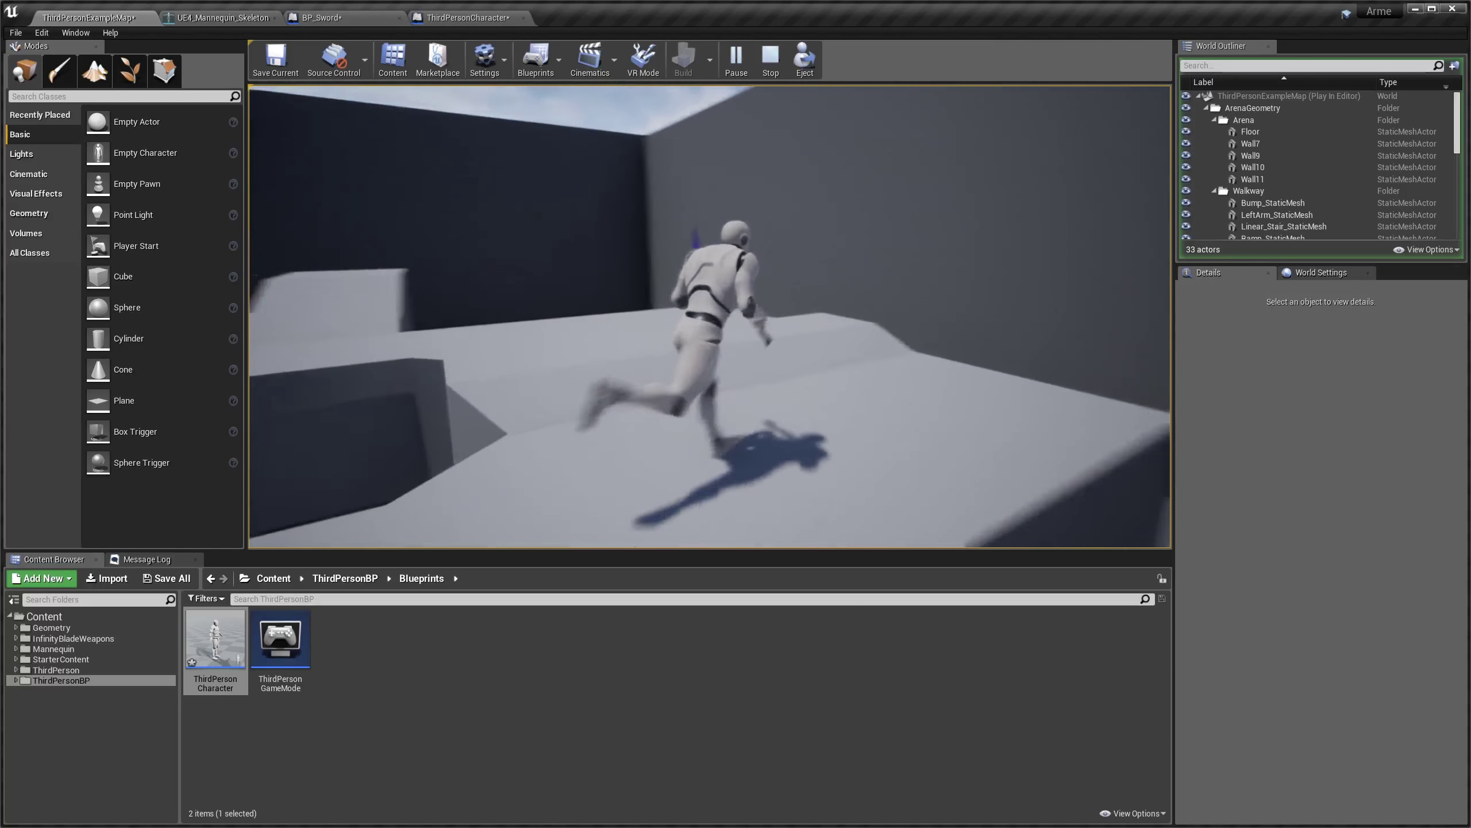
key(w)
key(w)
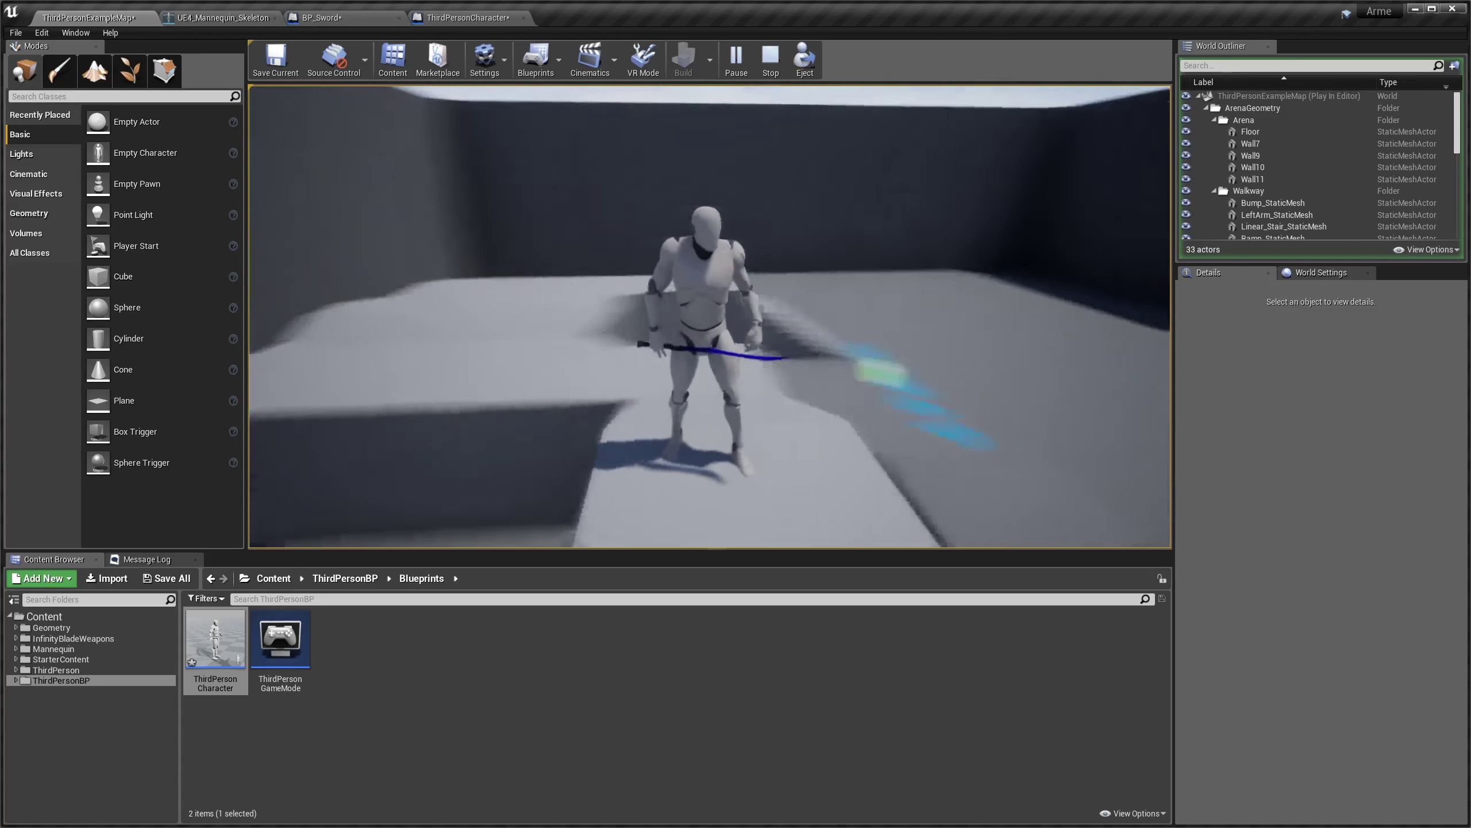
key(w)
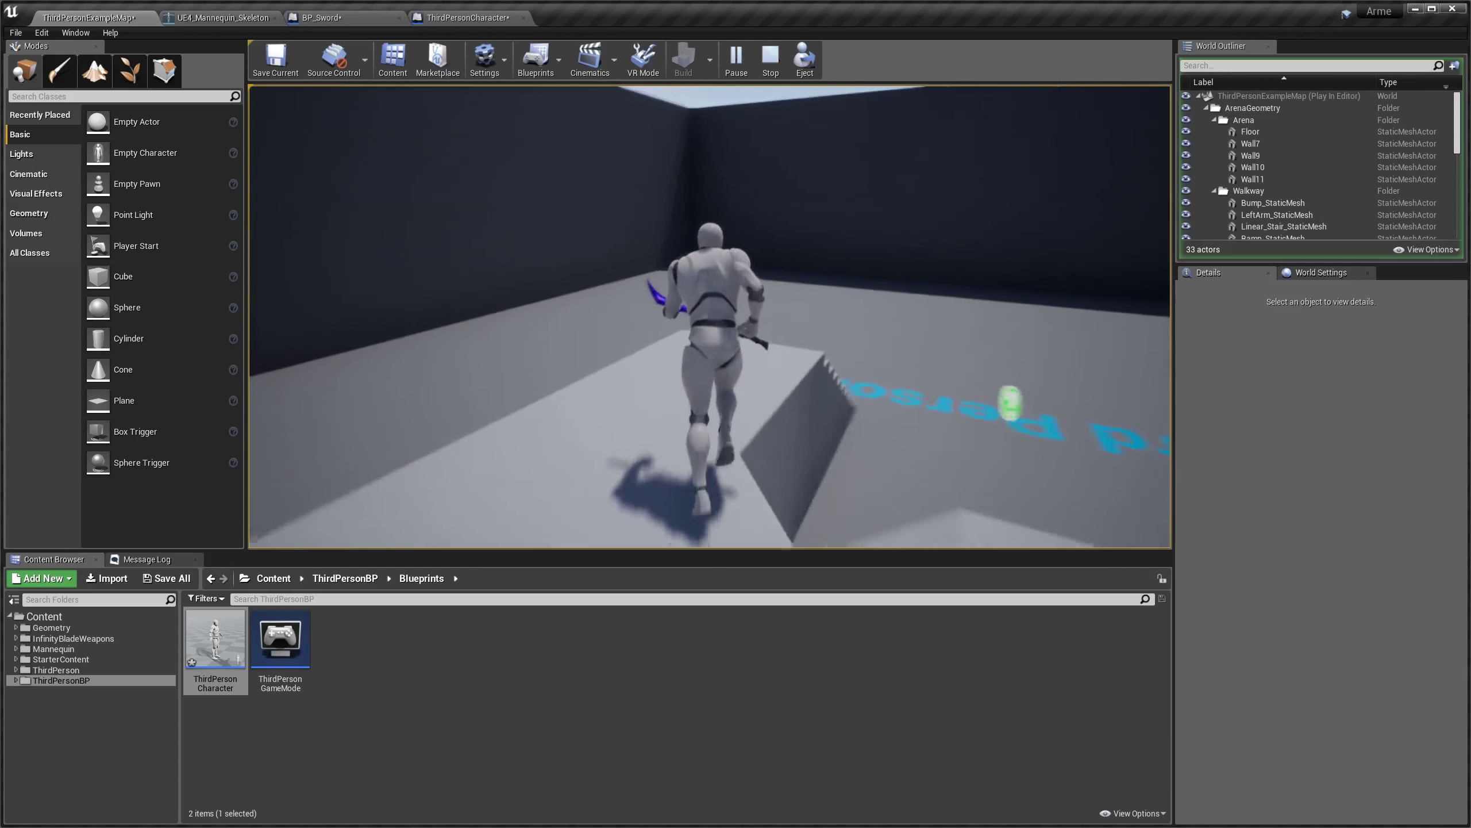
key(s)
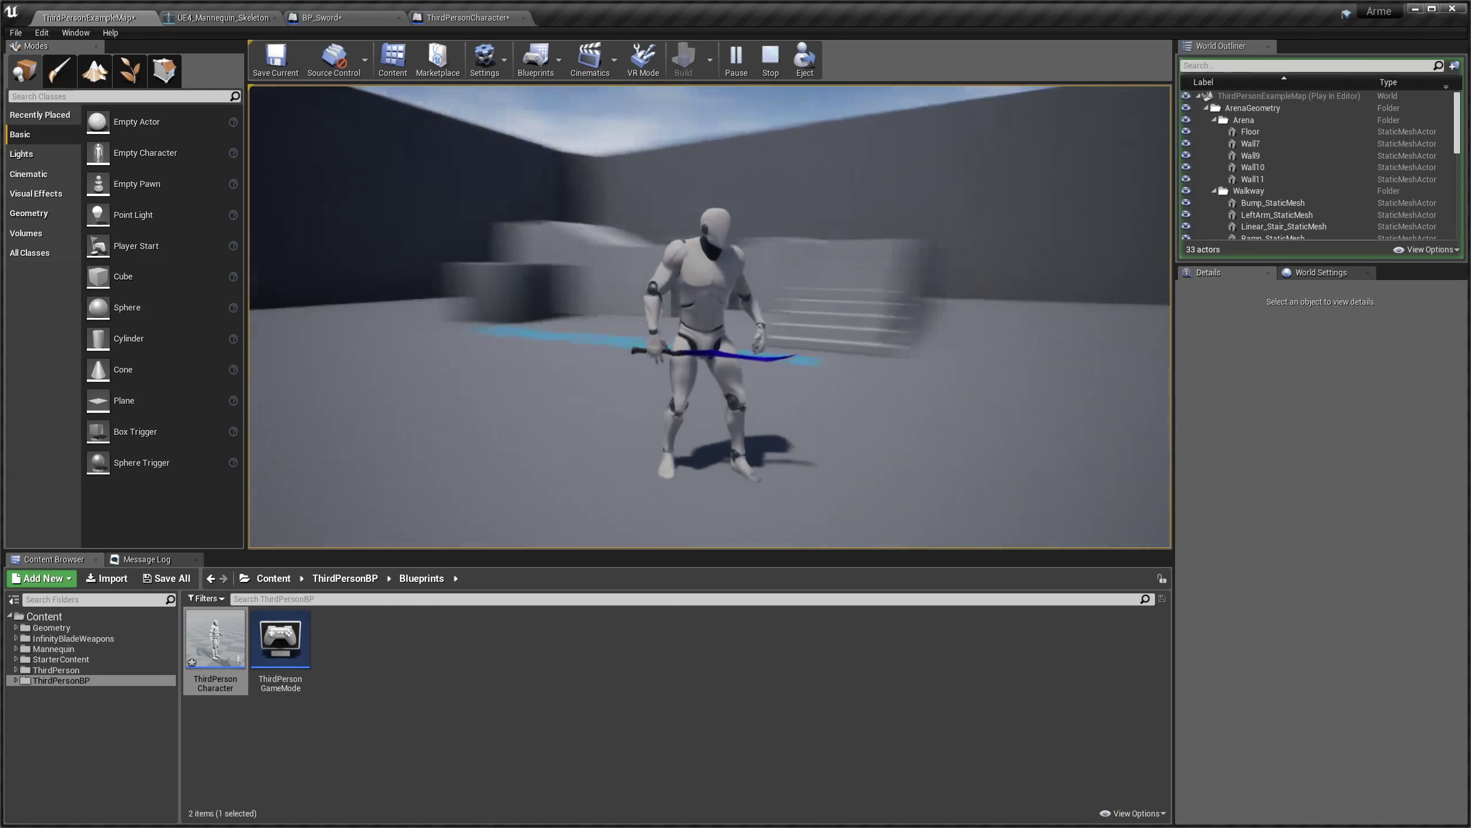
key(Escape)
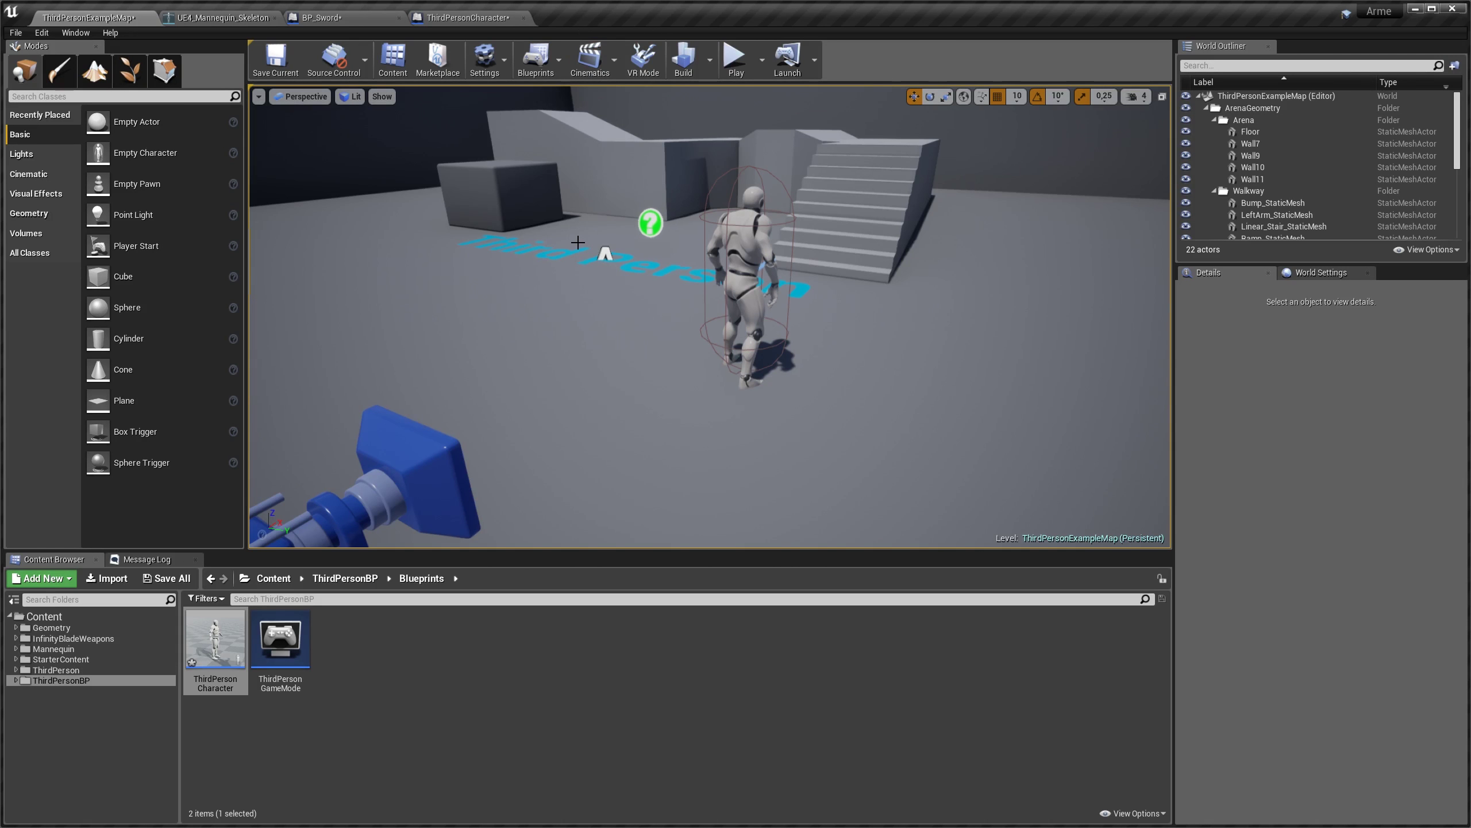
Step: Save the current level containing the sword-holding character setup with Ctrl+S
key(ctrl+s)
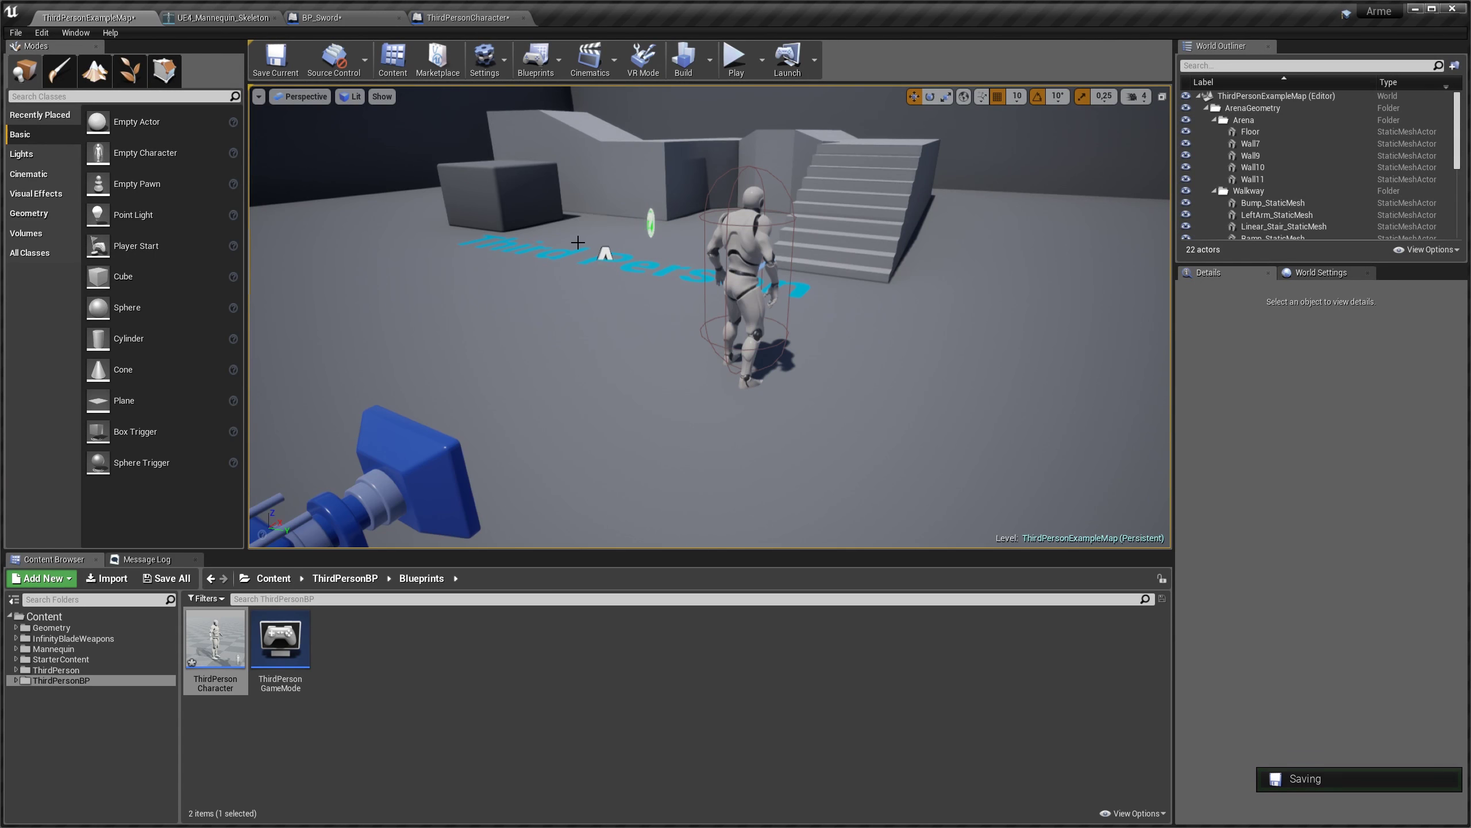